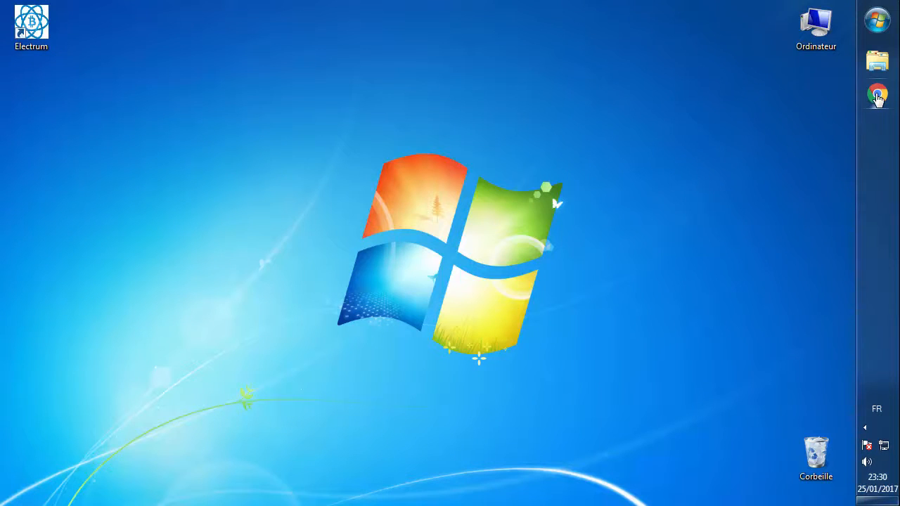
Step: Open linuxliveusb.com in Chrome and download the LinuxLive USB Creator 2.9.4 installer
left_click(877, 94)
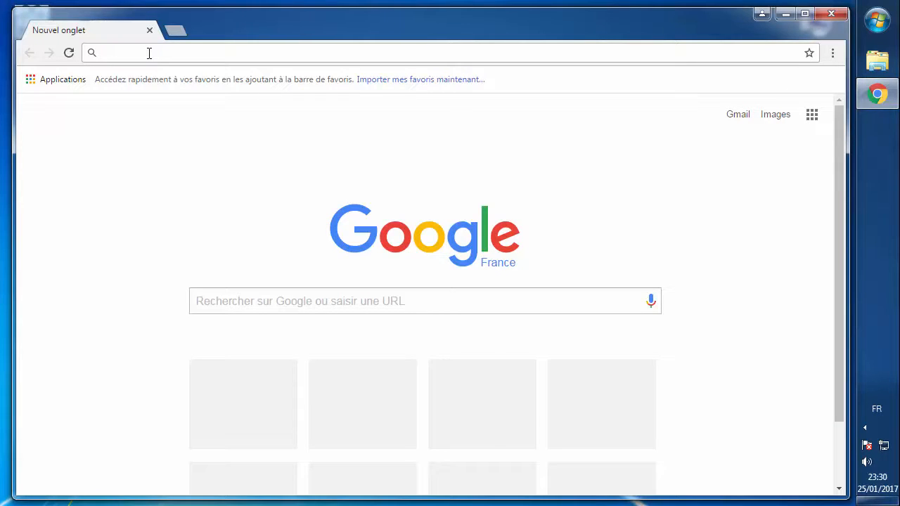
type("linuxliveusb.com")
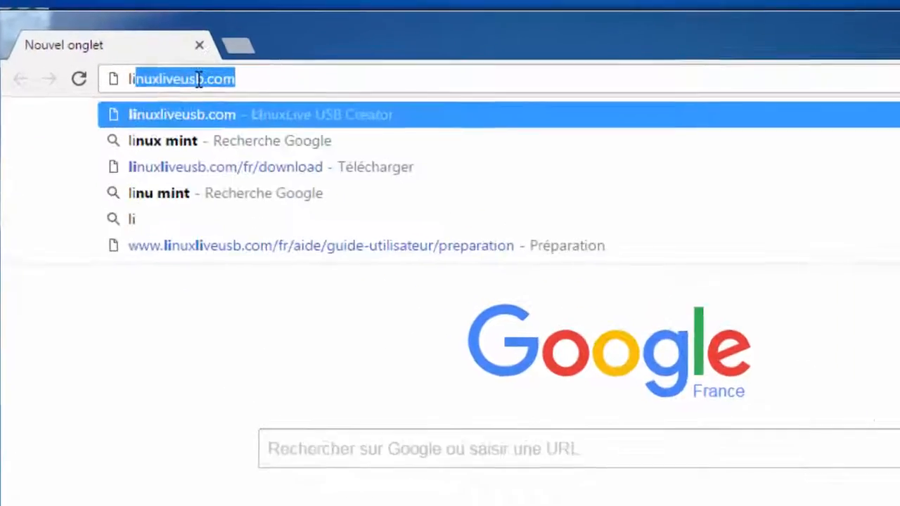
key("Return")
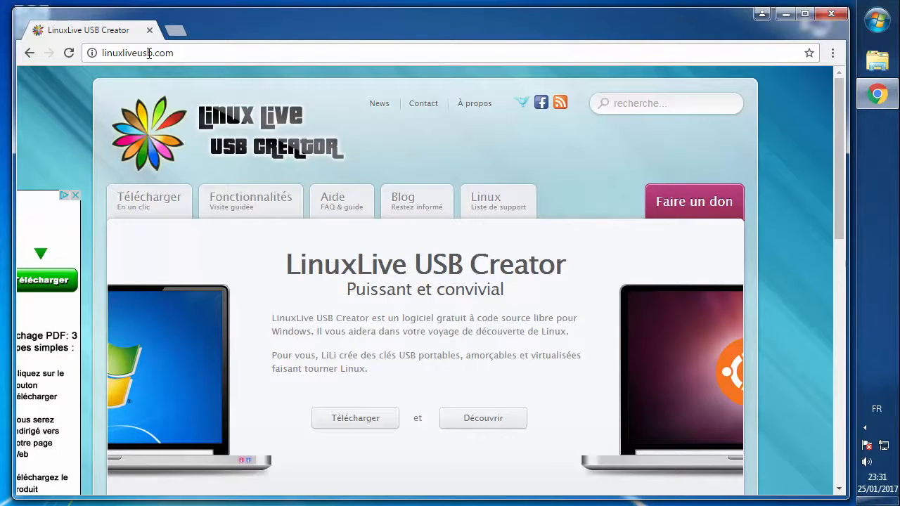
left_click(161, 208)
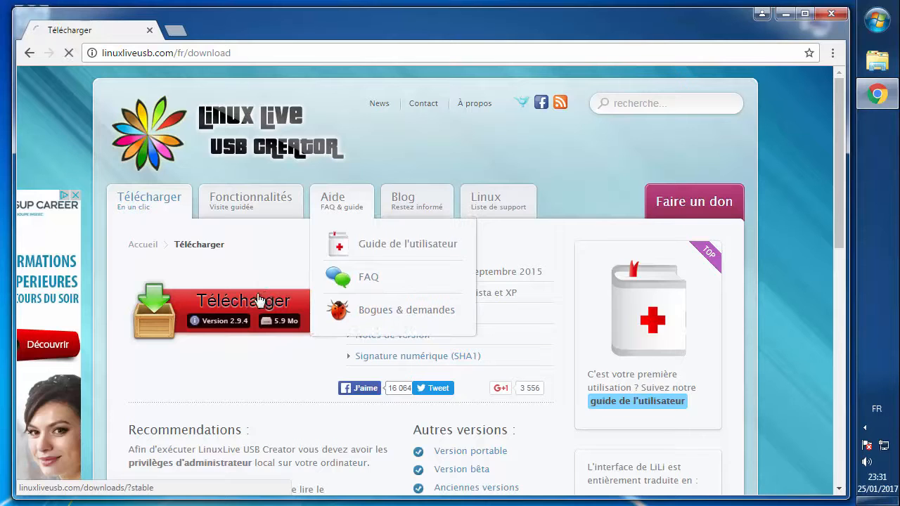
left_click(260, 298)
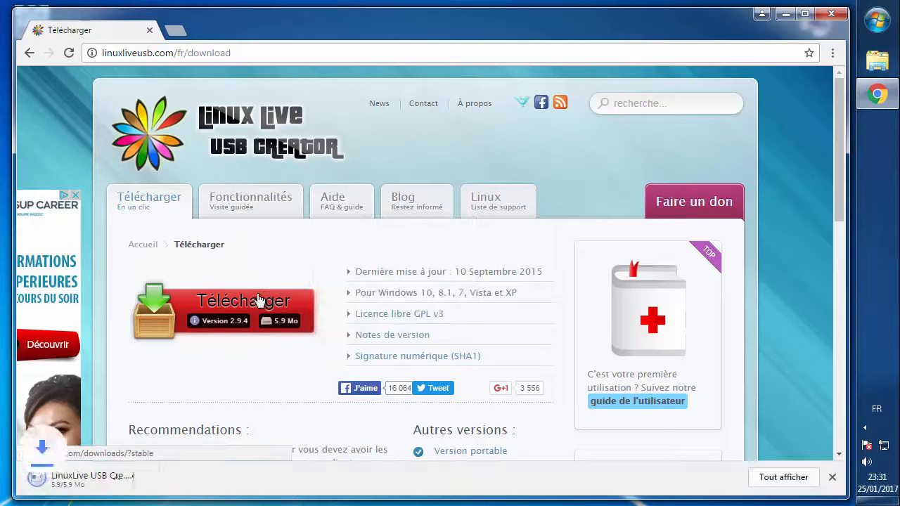
Step: Run the LinuxLive USB Creator setup, approve the UAC prompt, and install it to the default folder
left_click(97, 485)
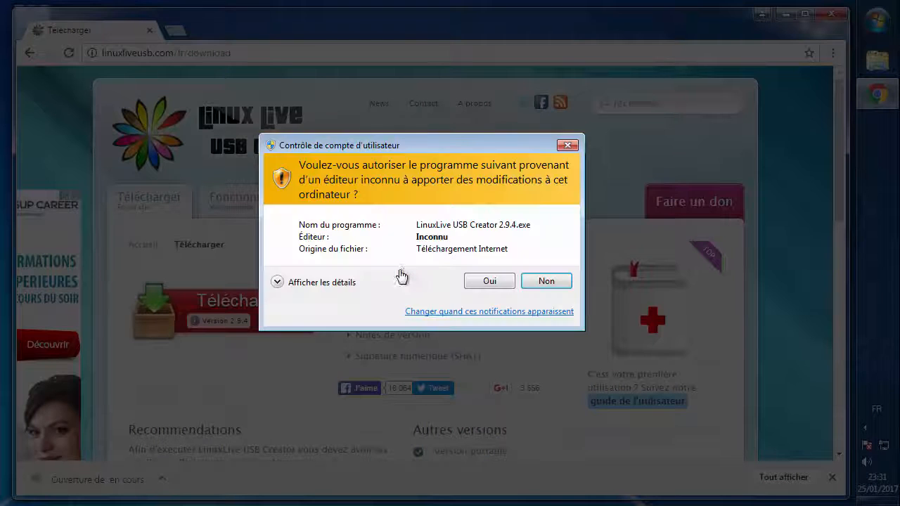
left_click(494, 277)
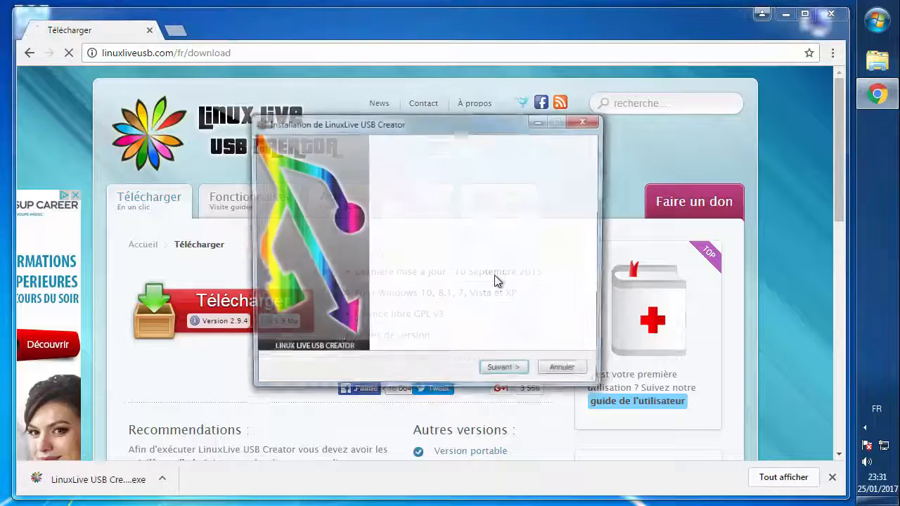
left_click(514, 374)
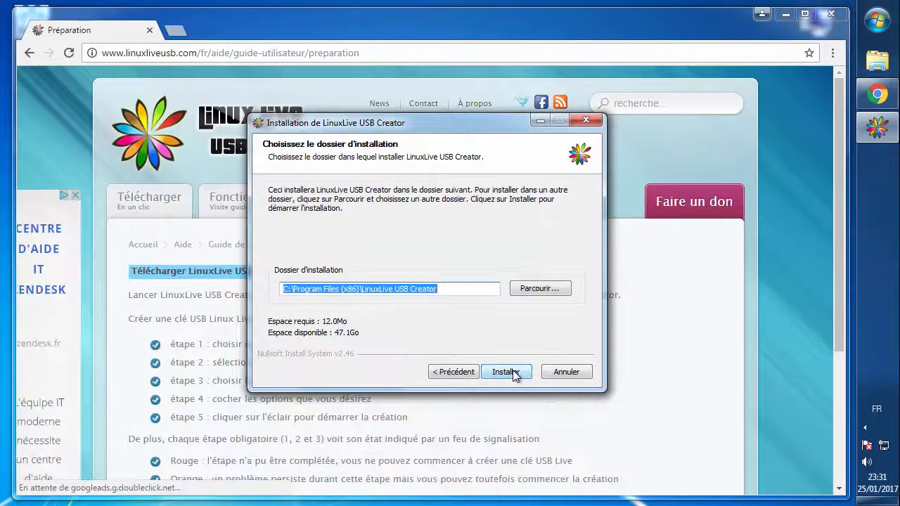
left_click(514, 374)
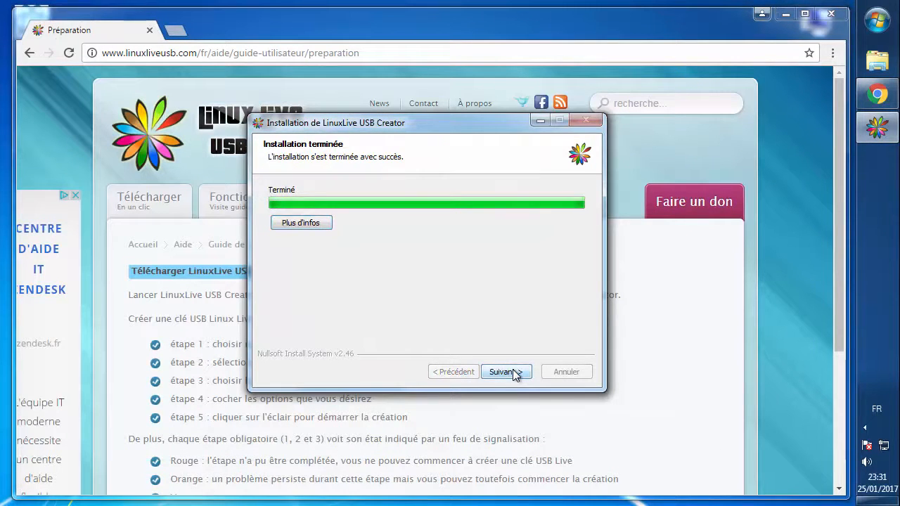
left_click(514, 374)
left_click(514, 374)
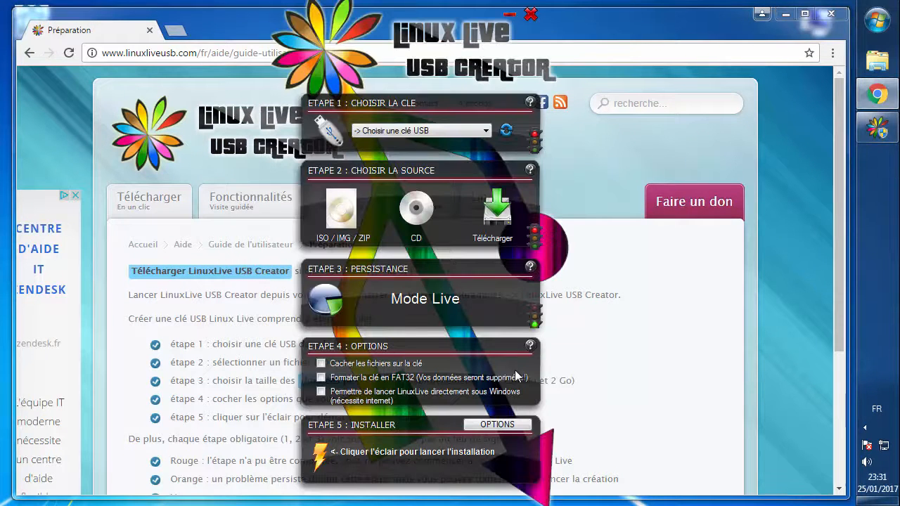
Step: Select F: MYLINUXLIVE (FAT32, 7.5 Go) as target key and list downloadable Linux distributions
left_click(484, 135)
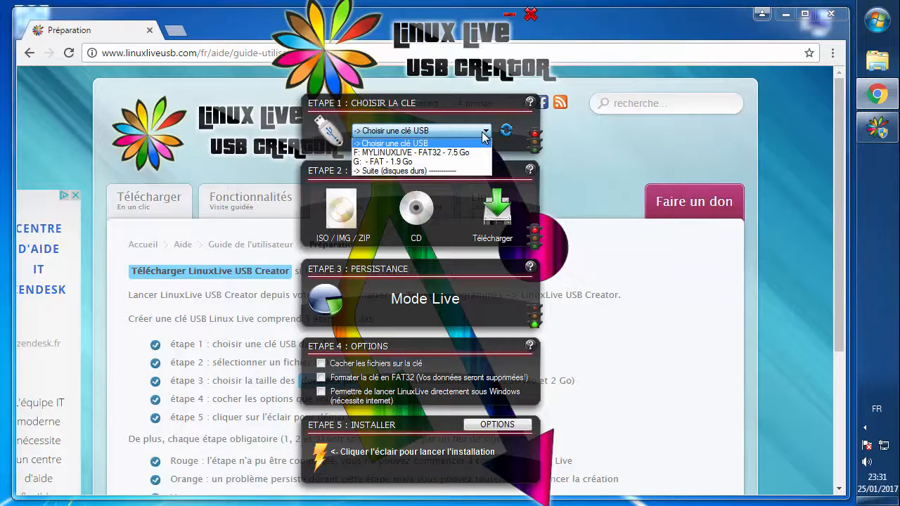
left_click(404, 153)
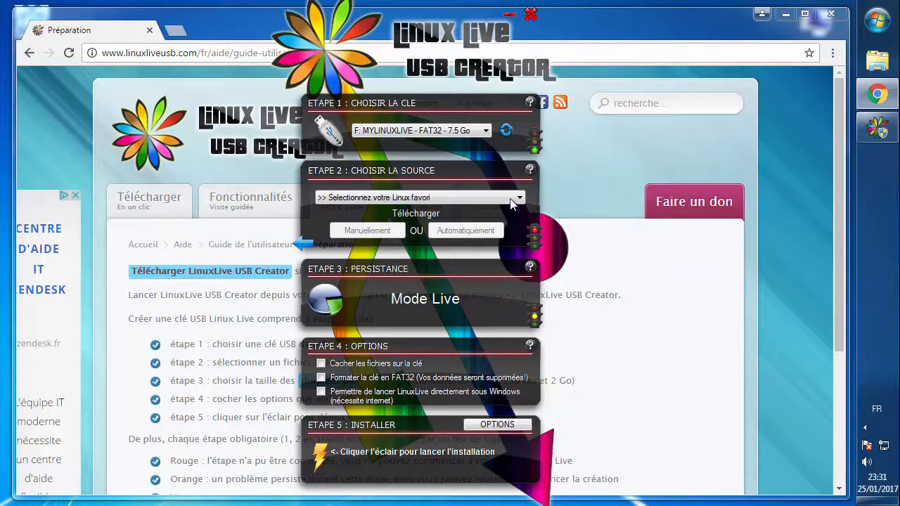
left_click(511, 199)
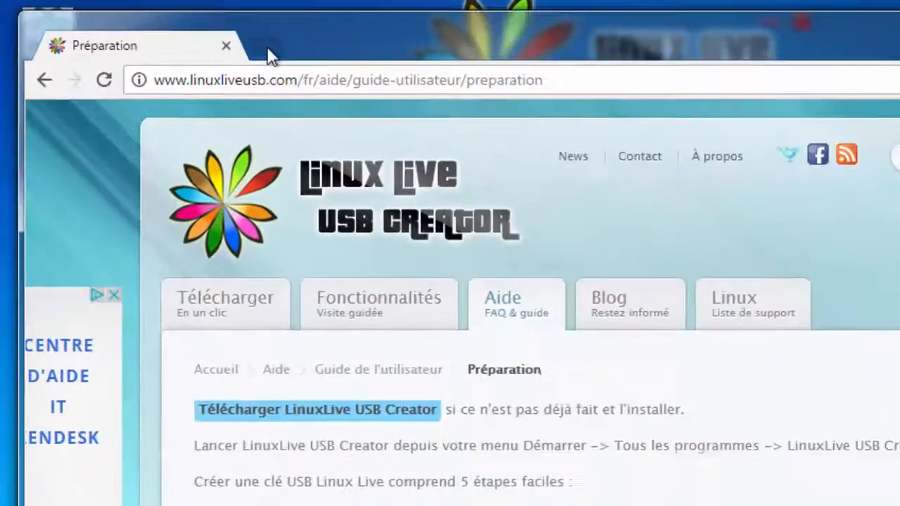
left_click(175, 34)
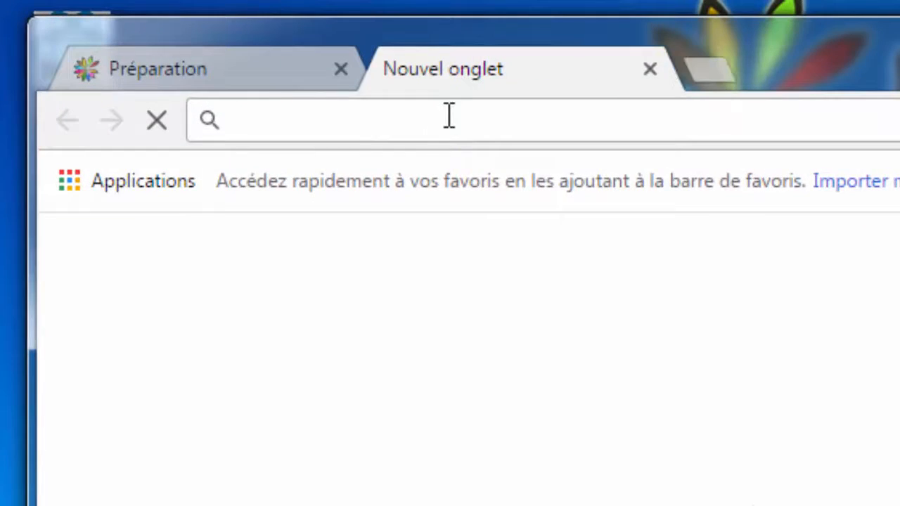
Step: Search 'linux mint' and download the 18.1 Cinnamon 64-bit ISO from the Crifo.org mirror
type("linux")
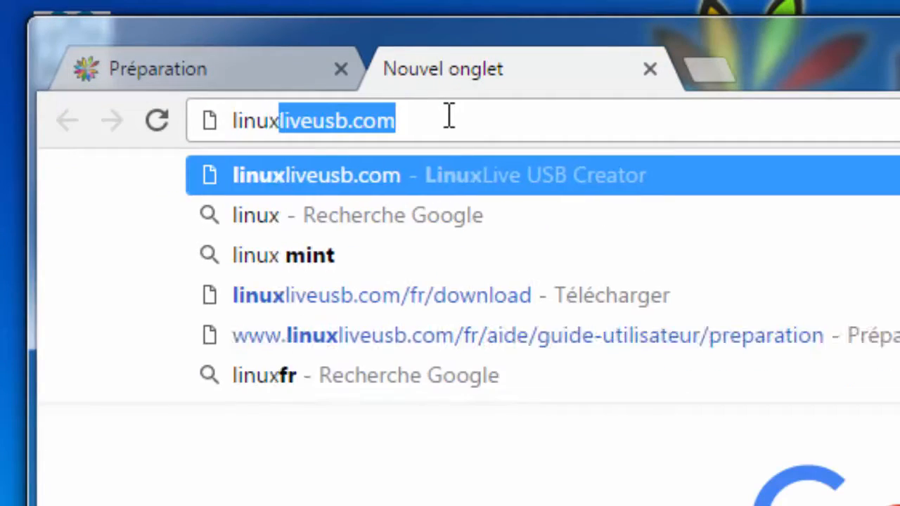
type(" mint")
key("Return")
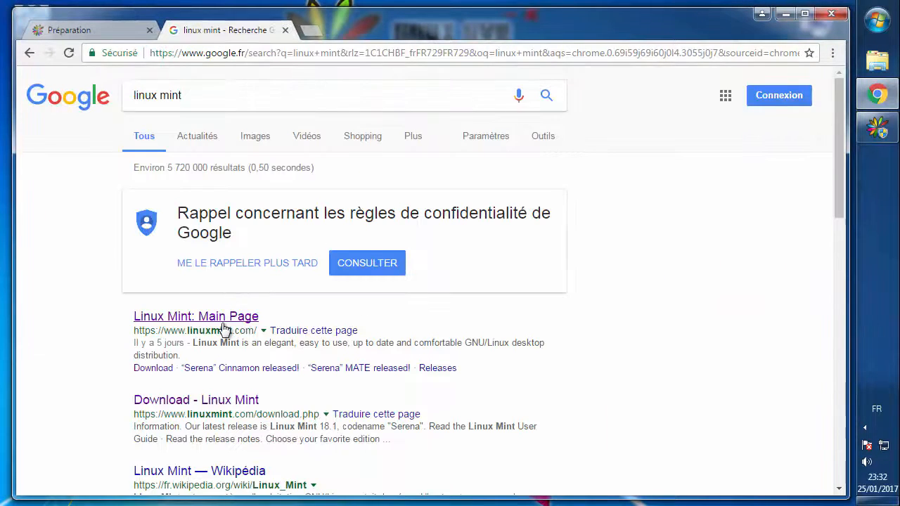
left_click(223, 322)
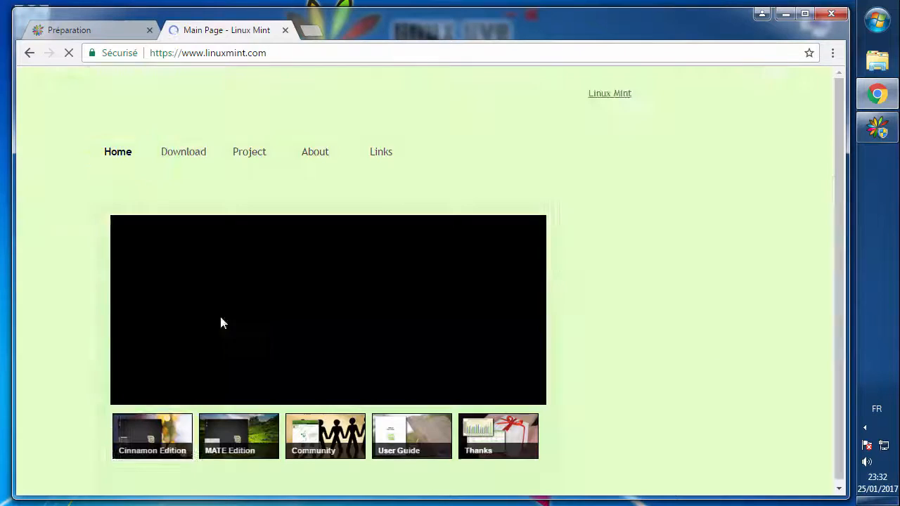
left_click(187, 158)
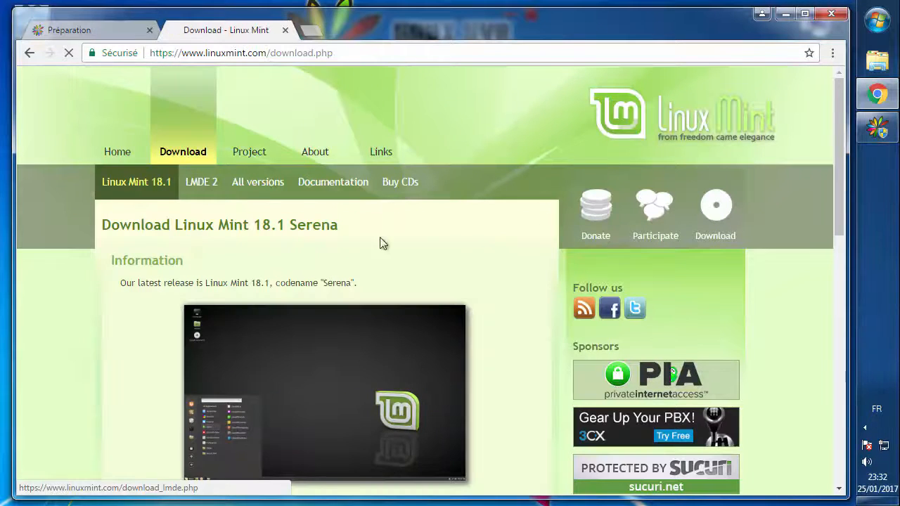
scroll(418, 255, "down", 5)
left_click(252, 289)
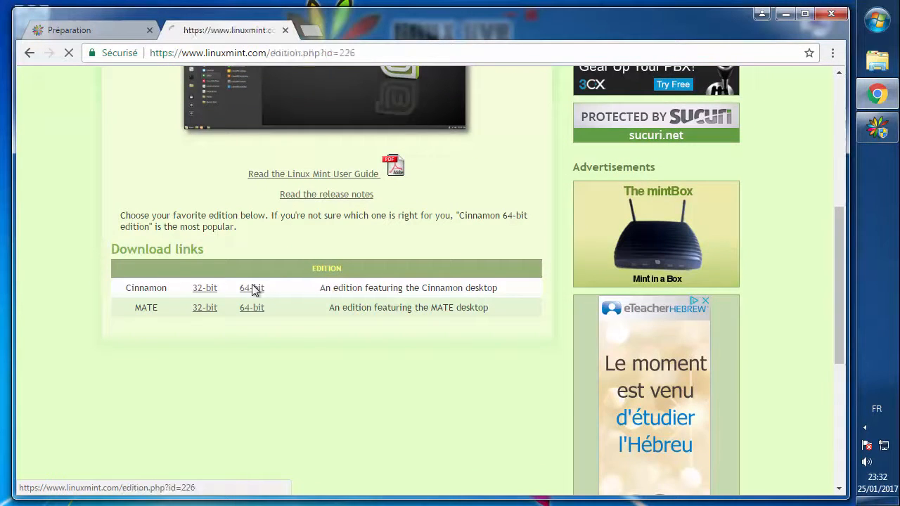
scroll(255, 288, "down", 5)
scroll(254, 285, "down", 3)
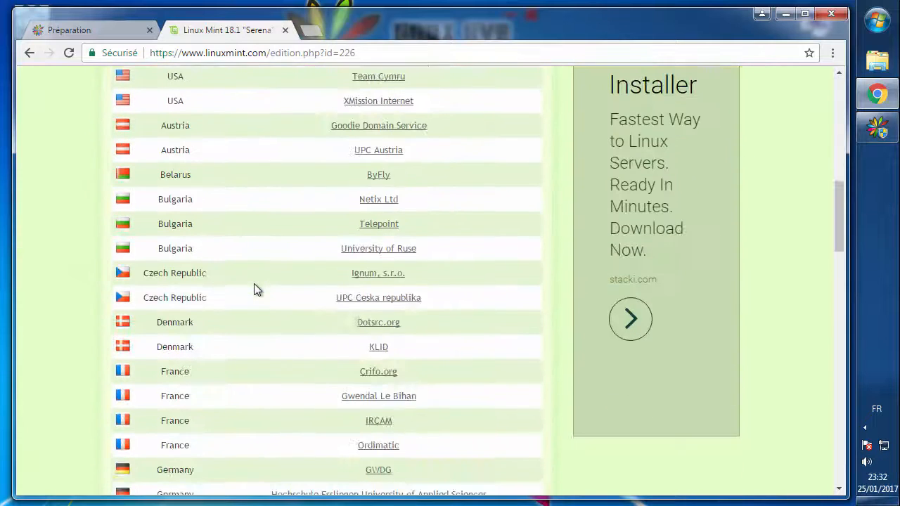
left_click(386, 377)
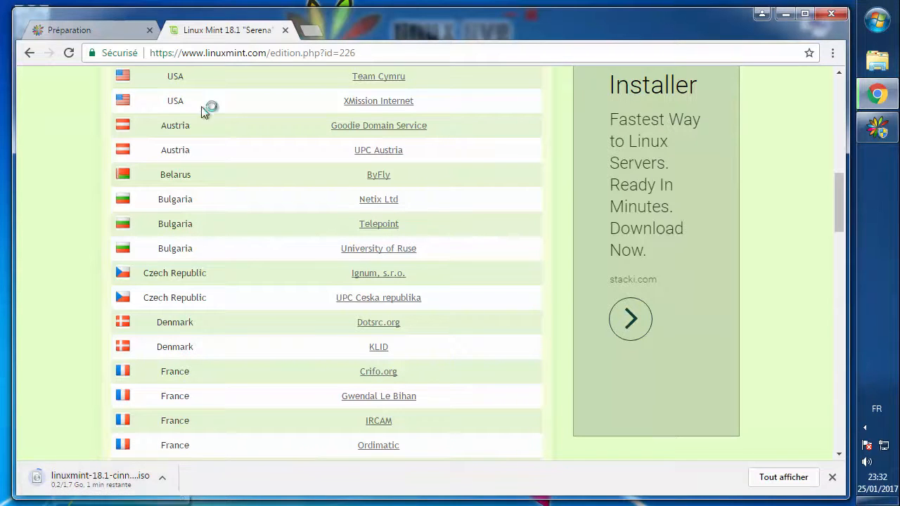
left_click(310, 30)
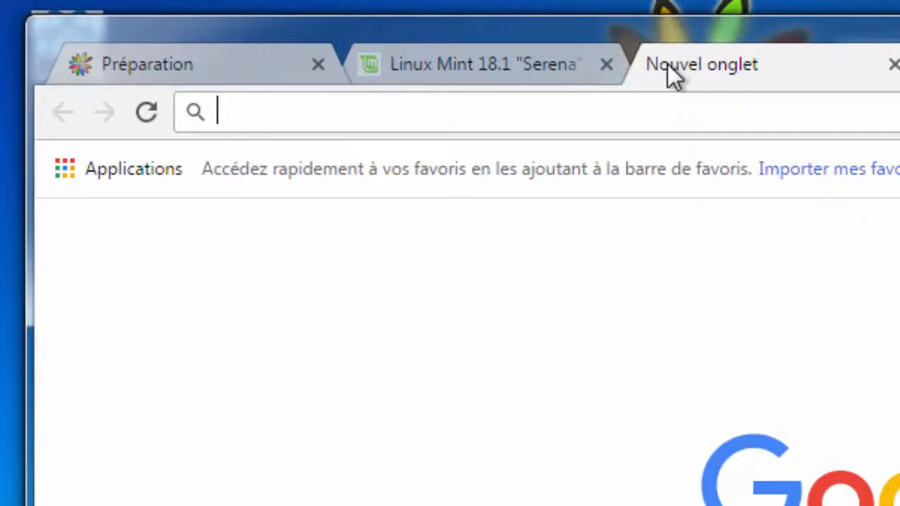
Step: Search for bip39 and open the BIP39 Mnemonic Code converter page
type("bip39")
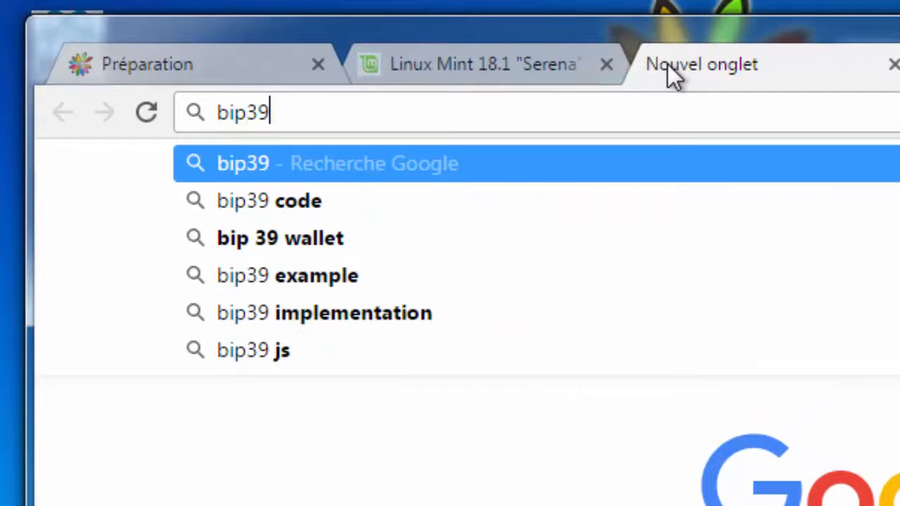
key("Return")
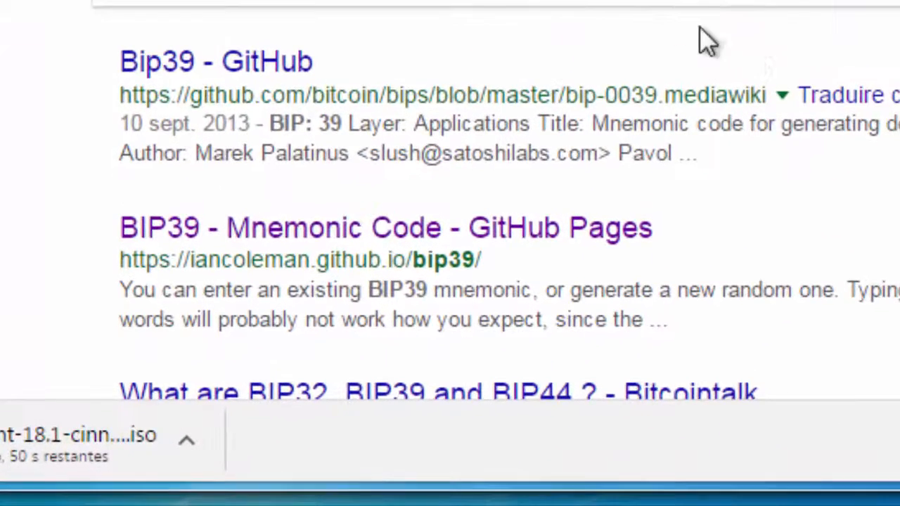
scroll(798, 32, "down", 1)
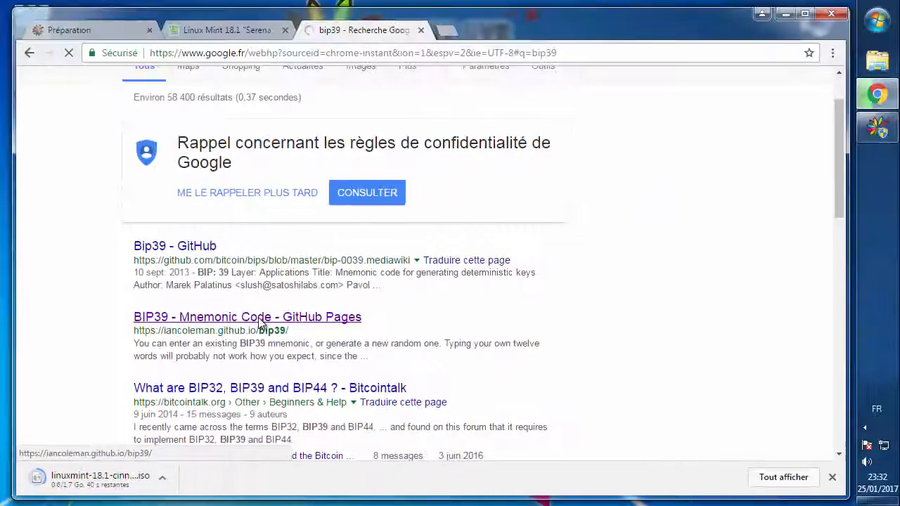
left_click(386, 107)
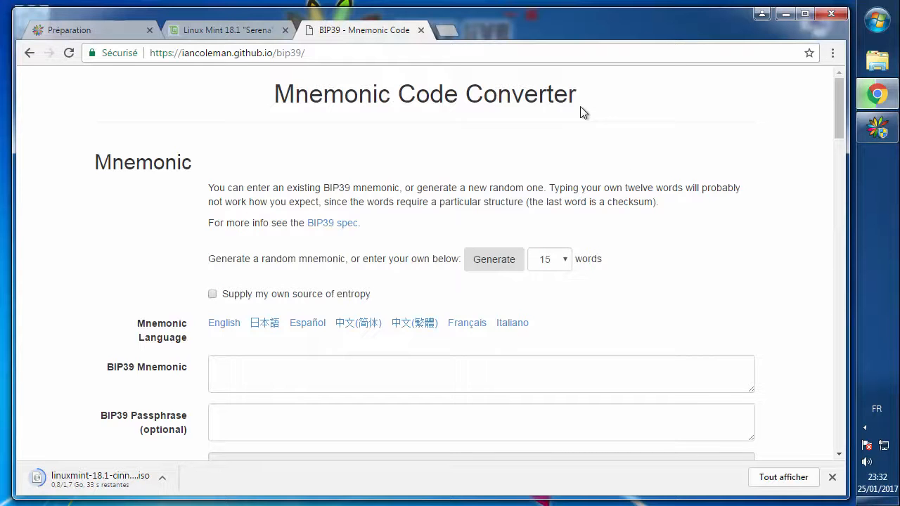
left_click_drag(838, 96, 837, 409)
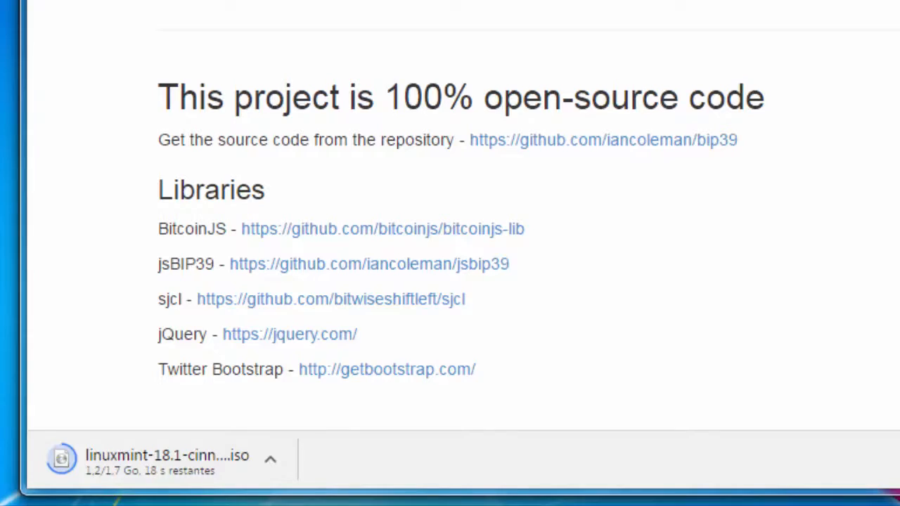
Step: Save the BIP39 Mnemonic Code page to removable disk G:
key("ctrl+s")
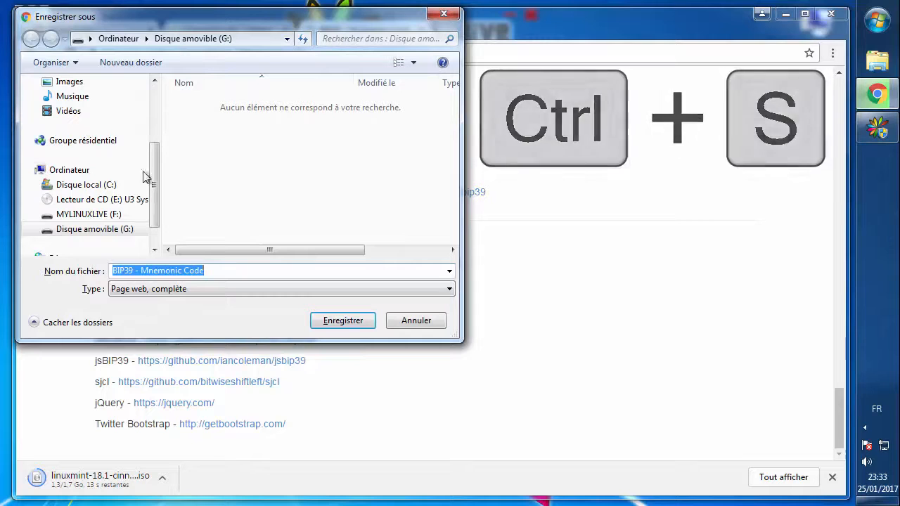
left_click(82, 235)
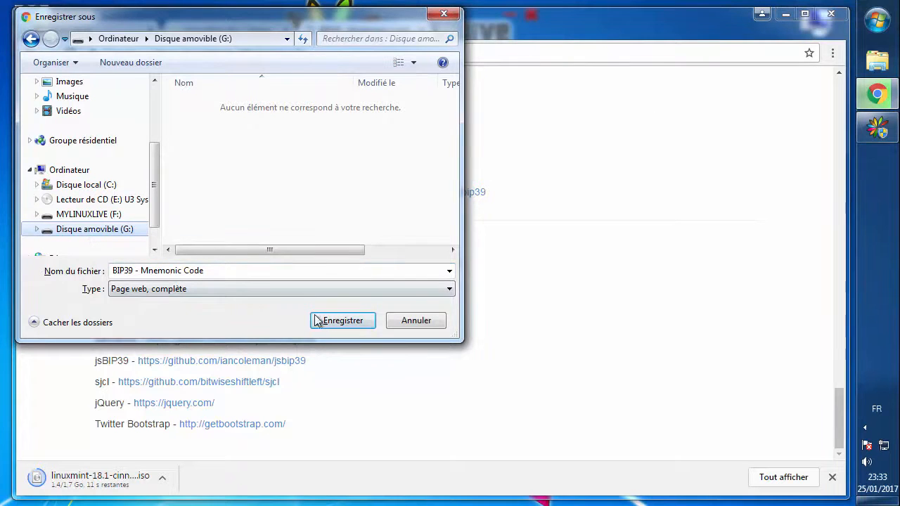
left_click(342, 320)
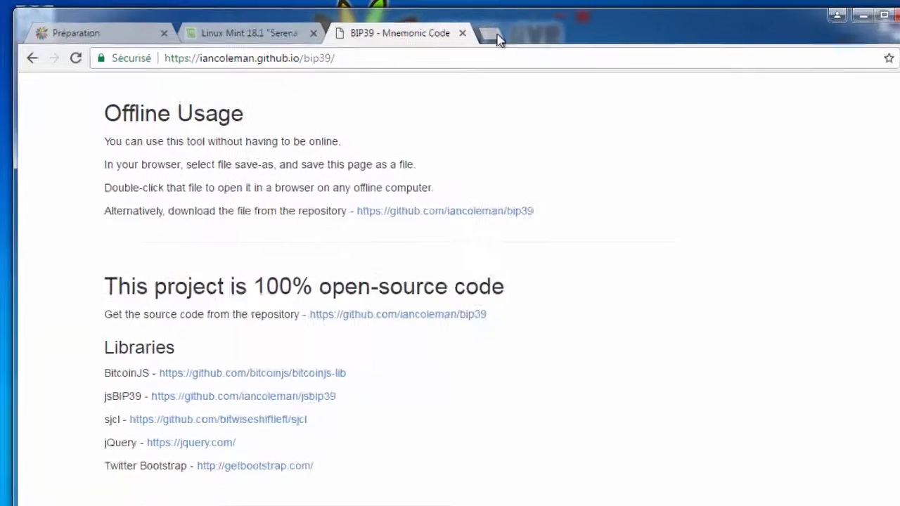
left_click(495, 37)
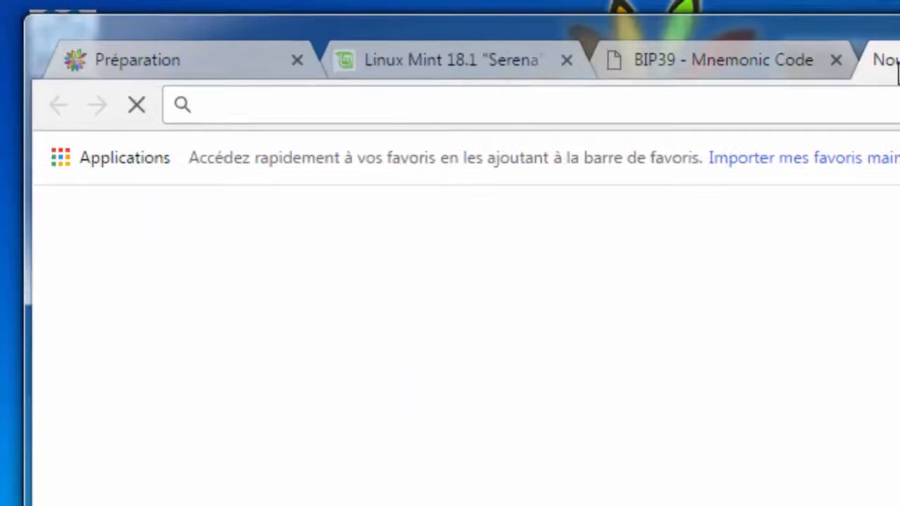
Step: Search 'ab1jx password' and open the AB1JX Simple random password generator
type("AB")
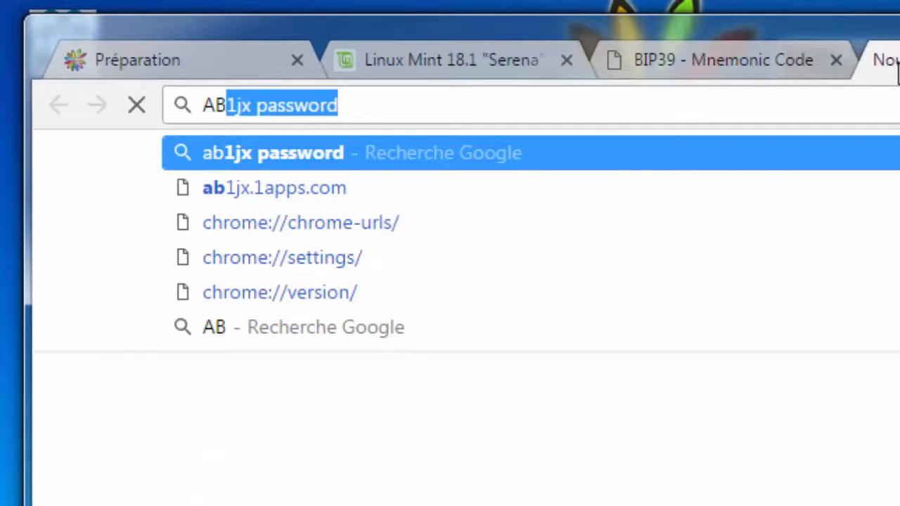
key("Return")
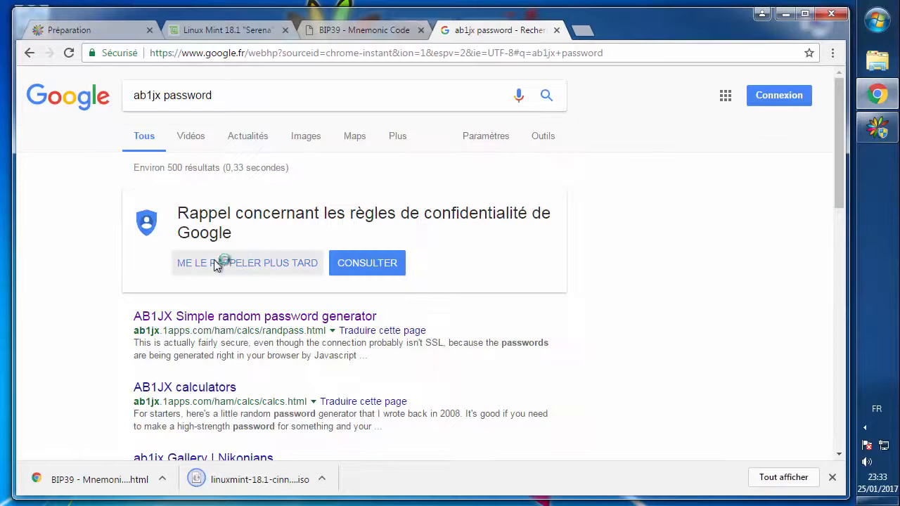
left_click(238, 320)
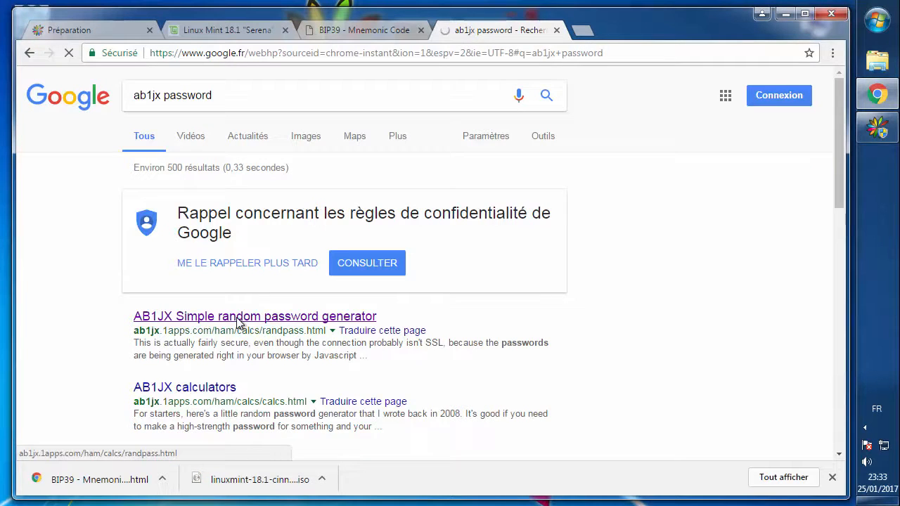
Step: Generate 100 ten-character passwords and save the generator page to removable disk G:
left_click(95, 176)
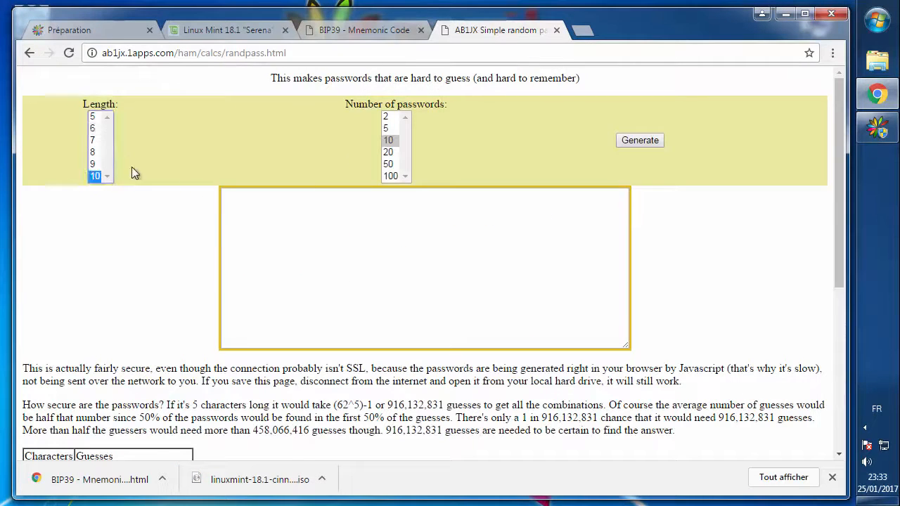
left_click(390, 176)
left_click(648, 144)
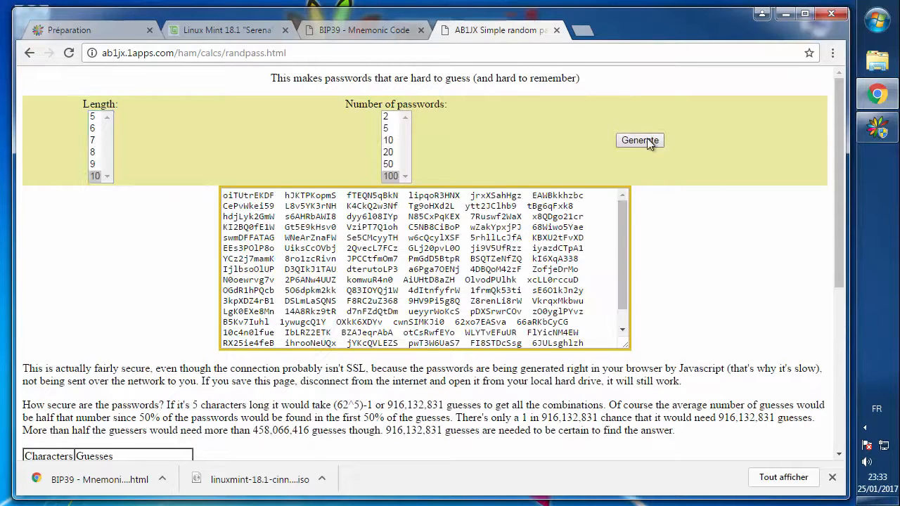
left_click(645, 140)
left_click(643, 140)
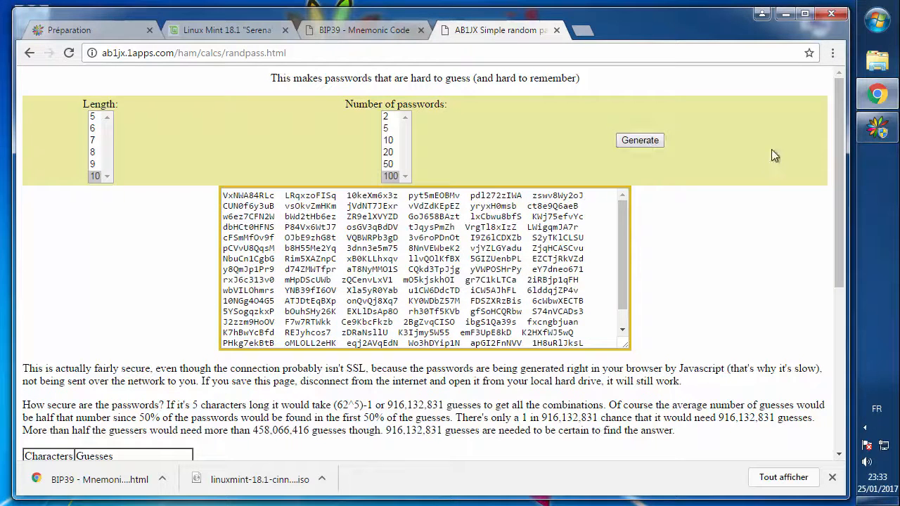
key("ctrl+s")
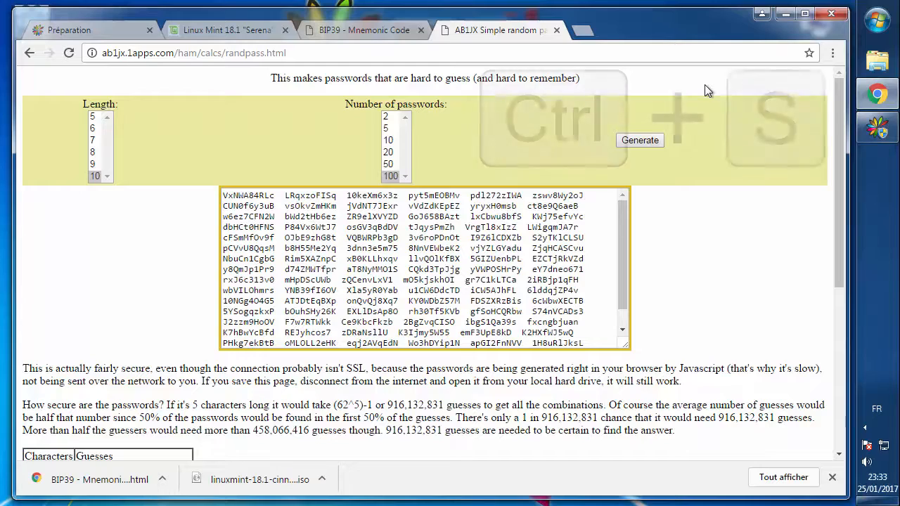
left_click(357, 322)
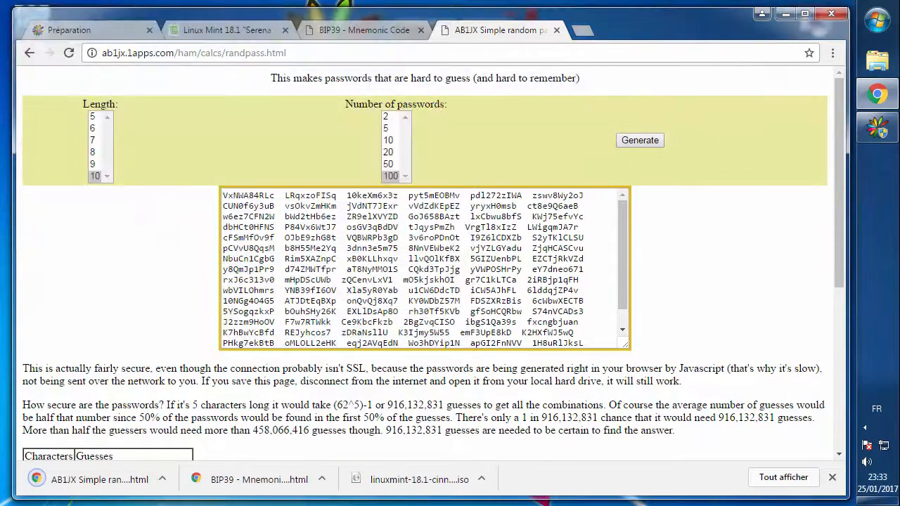
Step: Search for electrum and open the electrum.org download page
left_click(582, 31)
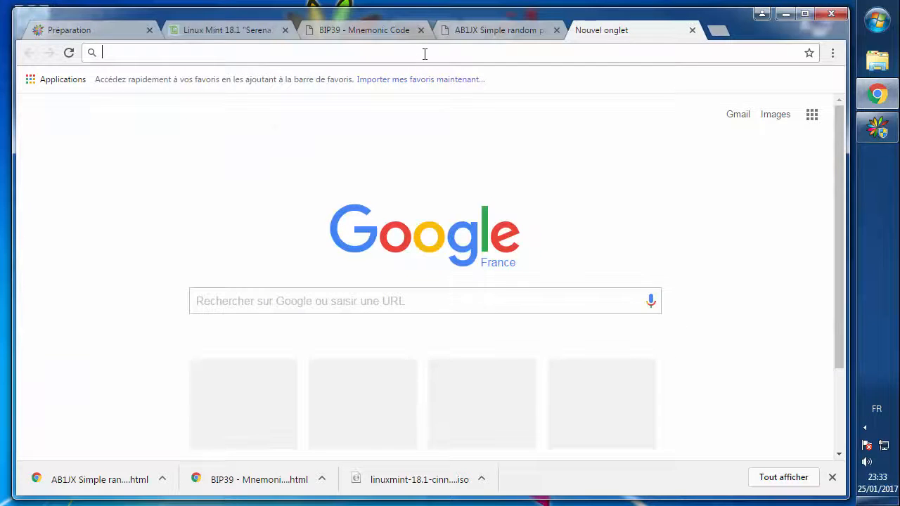
type("electrum")
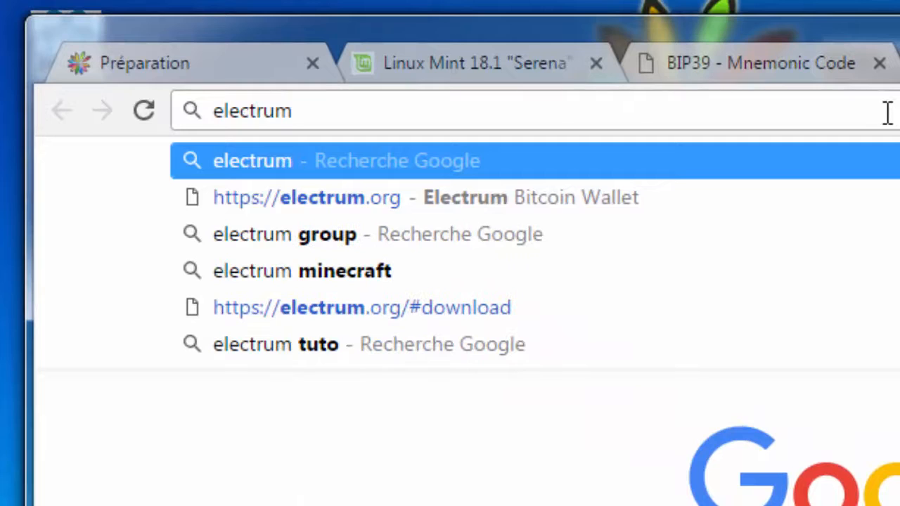
key("Return")
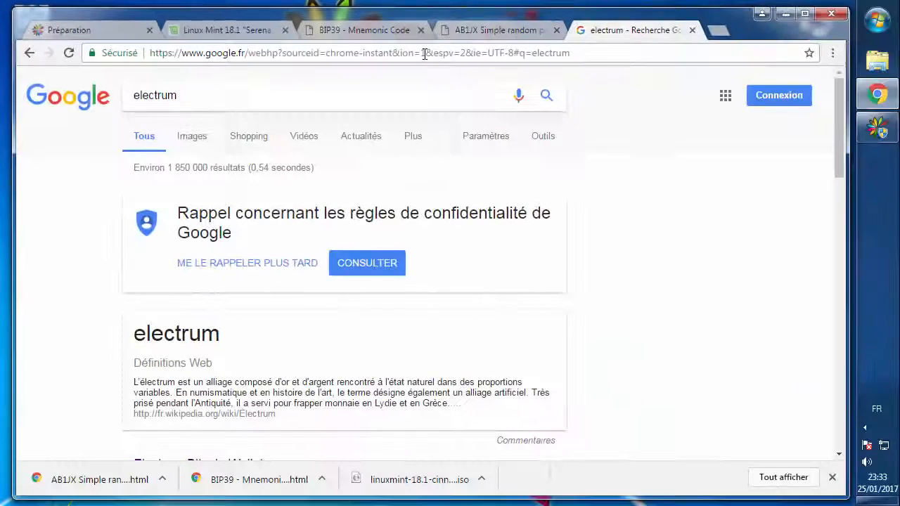
scroll(415, 105, "down", 3)
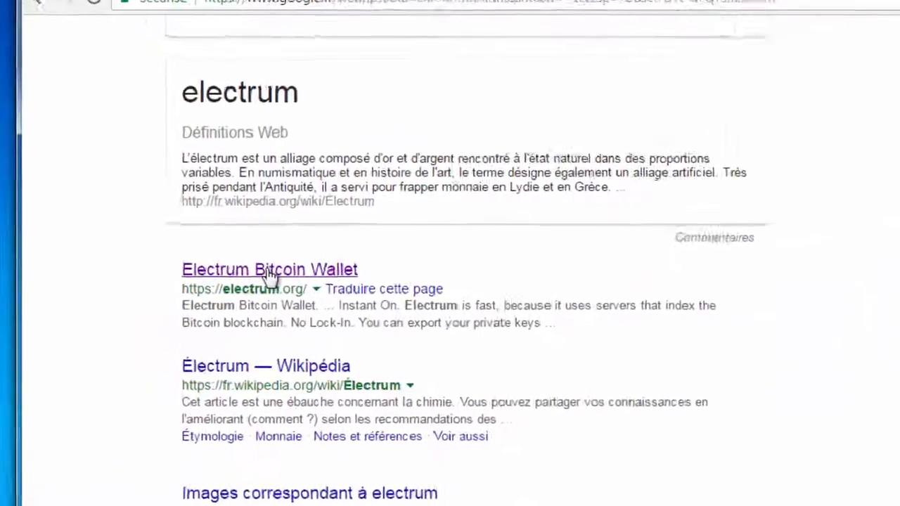
left_click(269, 272)
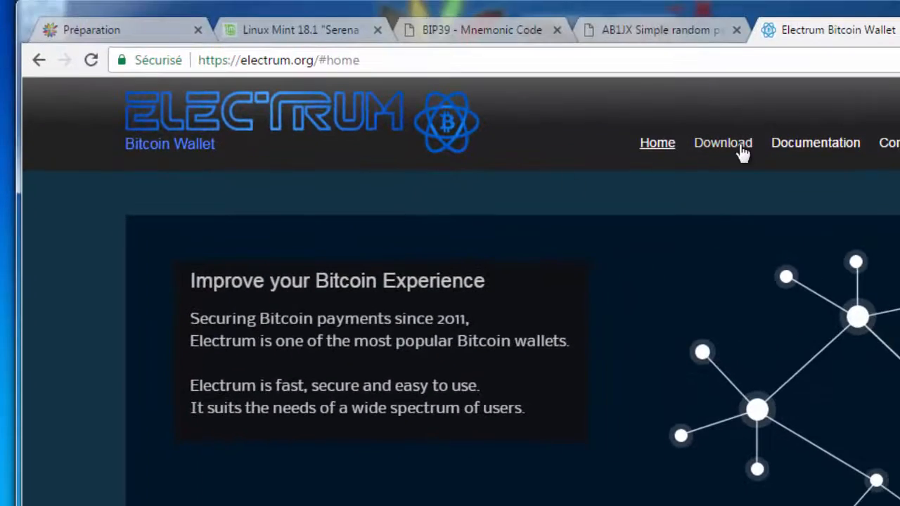
left_click(809, 106)
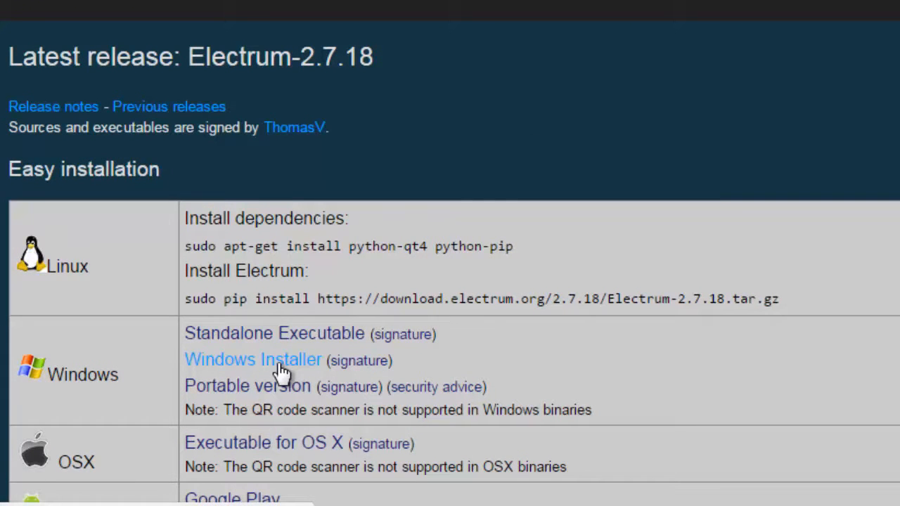
Step: Save the Electrum-2.7.18.tar.gz link to removable disk G:
scroll(488, 194, "down", 6)
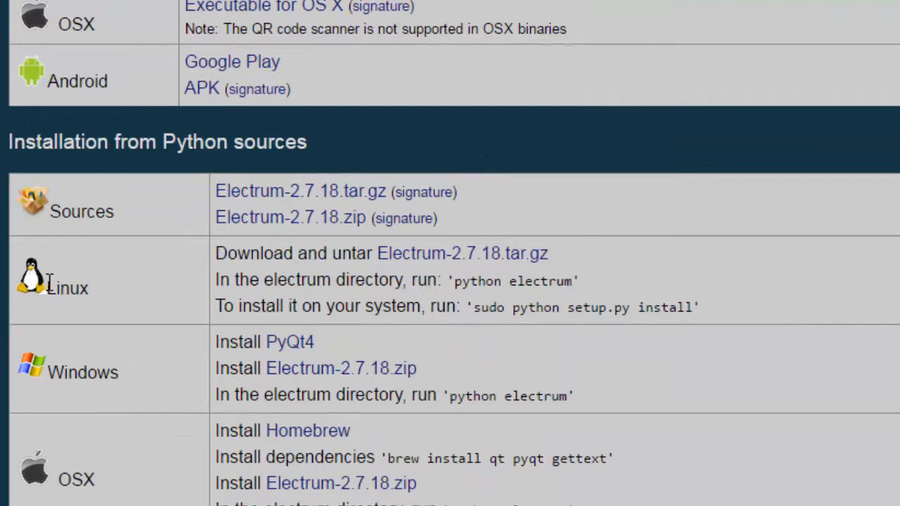
right_click(463, 257)
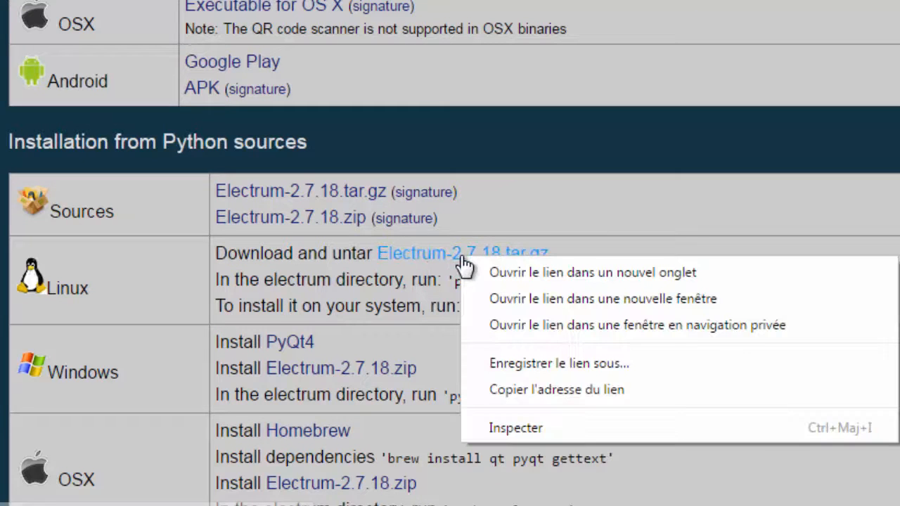
left_click(595, 364)
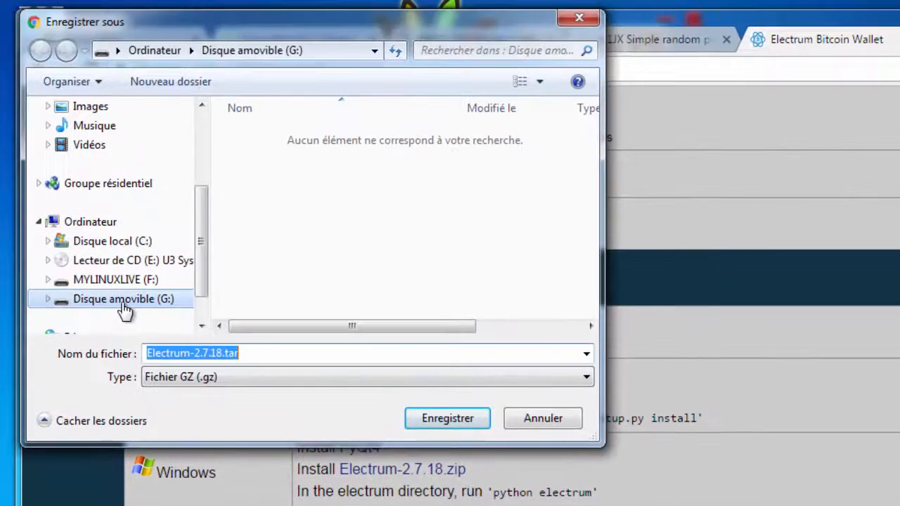
left_click(123, 305)
left_click(438, 417)
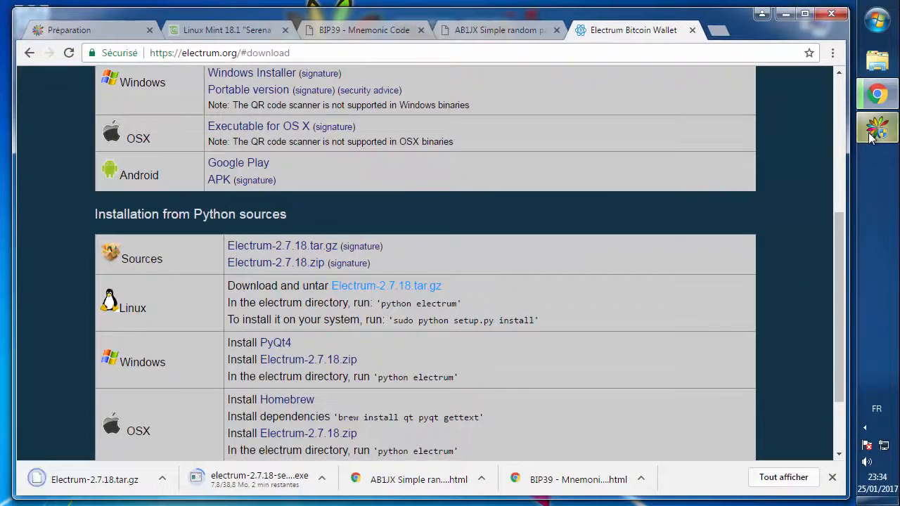
Step: Set the LinuxLive USB Creator source to the linuxmint-18.1-cinnamon-64bit ISO image
left_click(872, 134)
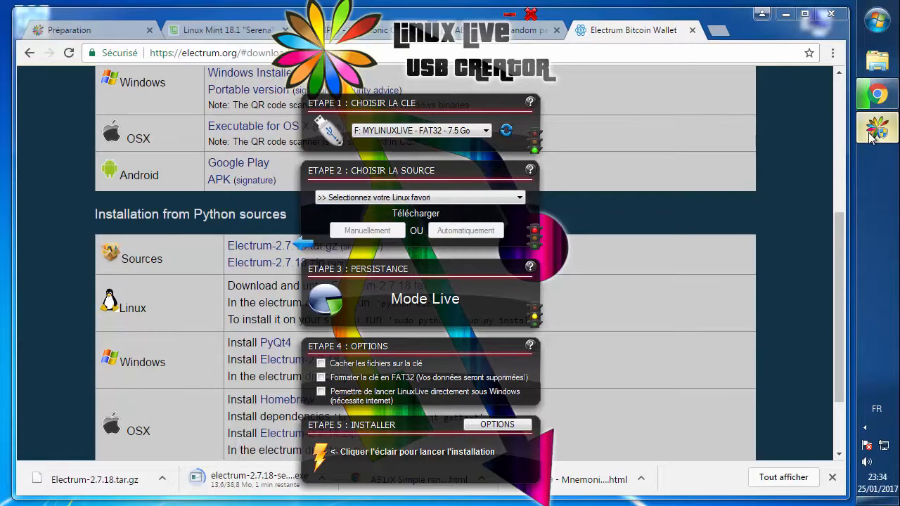
left_click(305, 249)
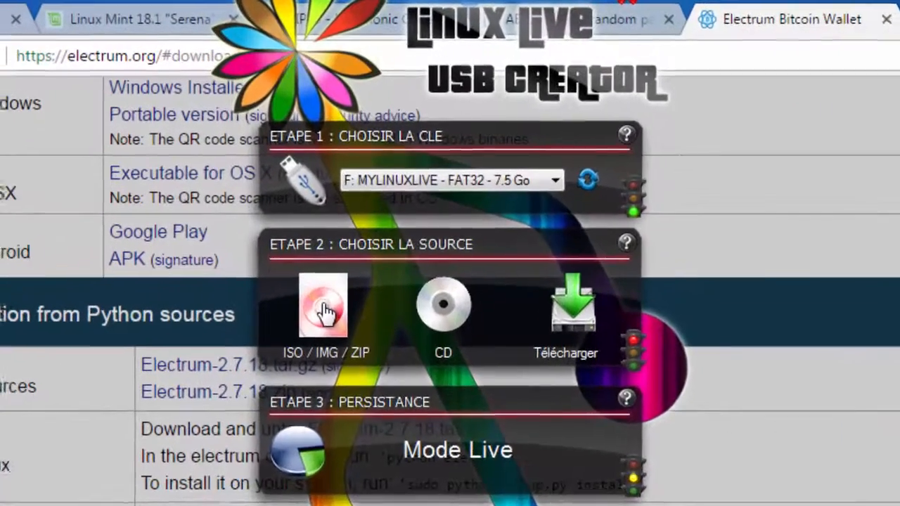
left_click(343, 213)
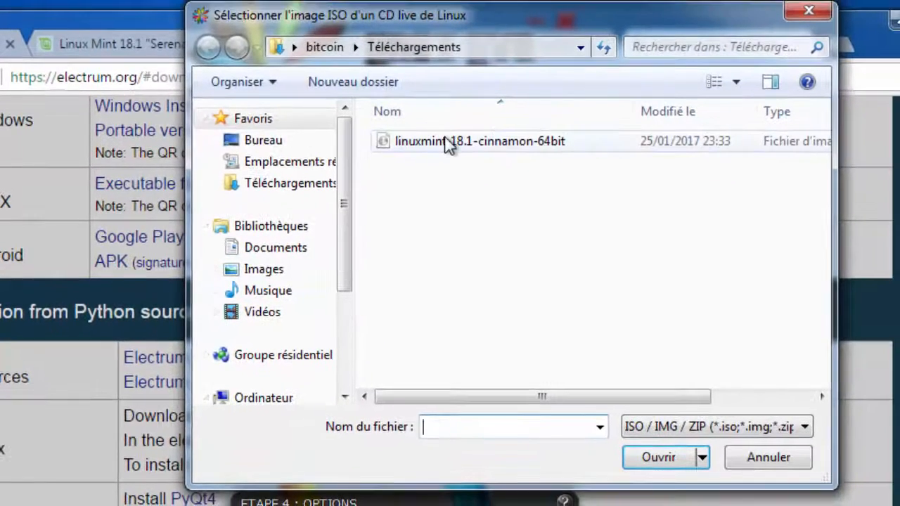
left_click(498, 131)
left_click(664, 458)
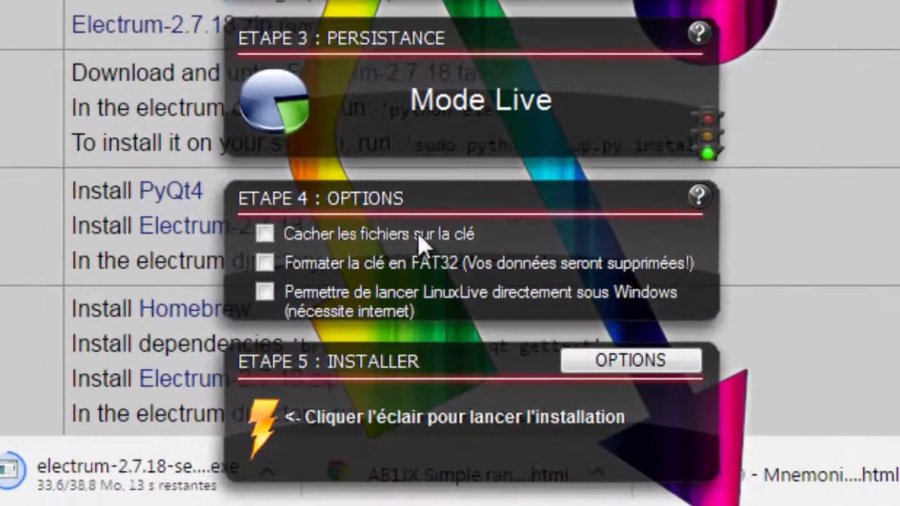
Step: Enable FAT32 formatting and start creating the live USB on the MYLINUXLIVE key
left_click(264, 262)
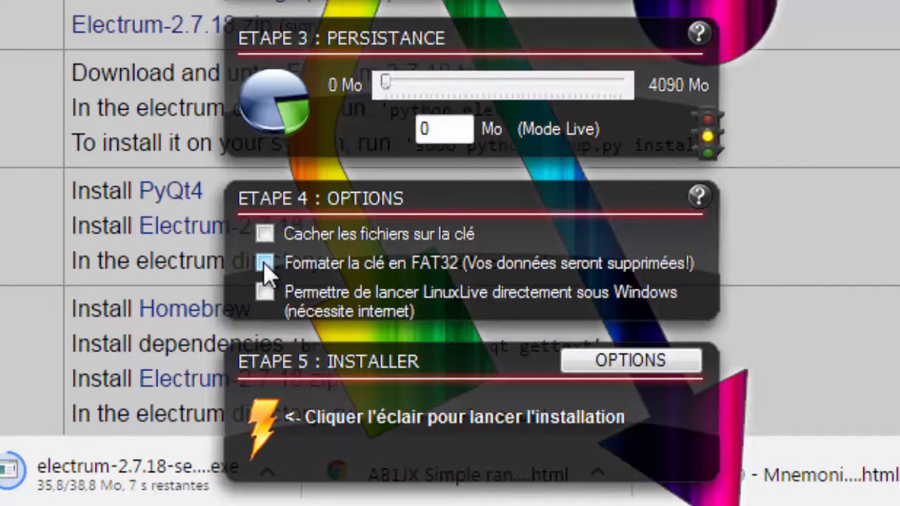
left_click(268, 262)
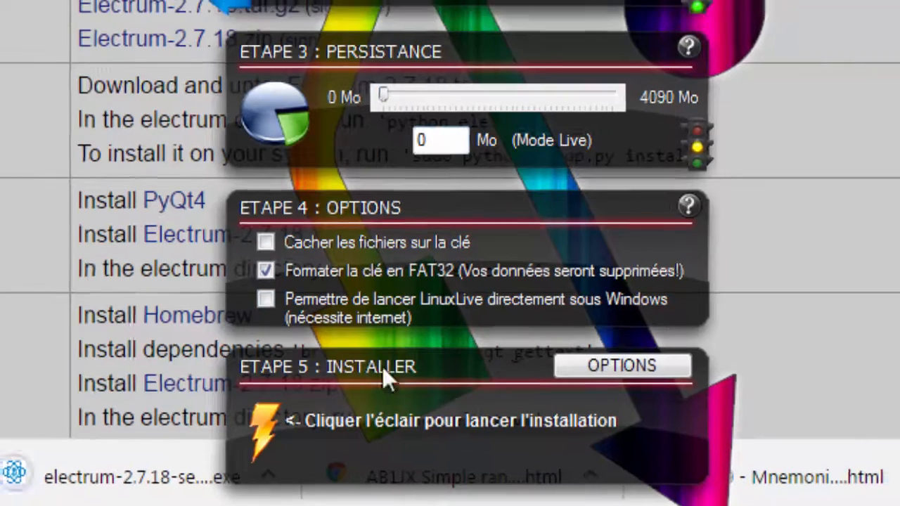
left_click(264, 429)
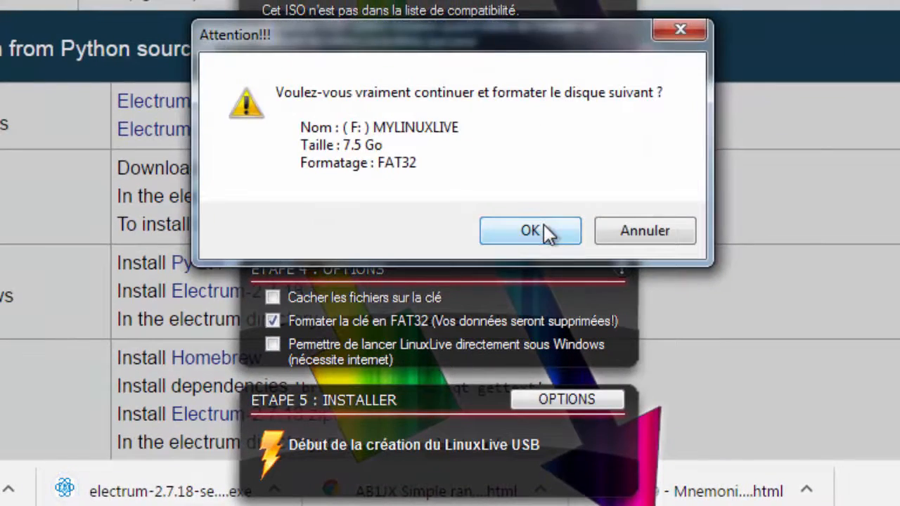
left_click(543, 226)
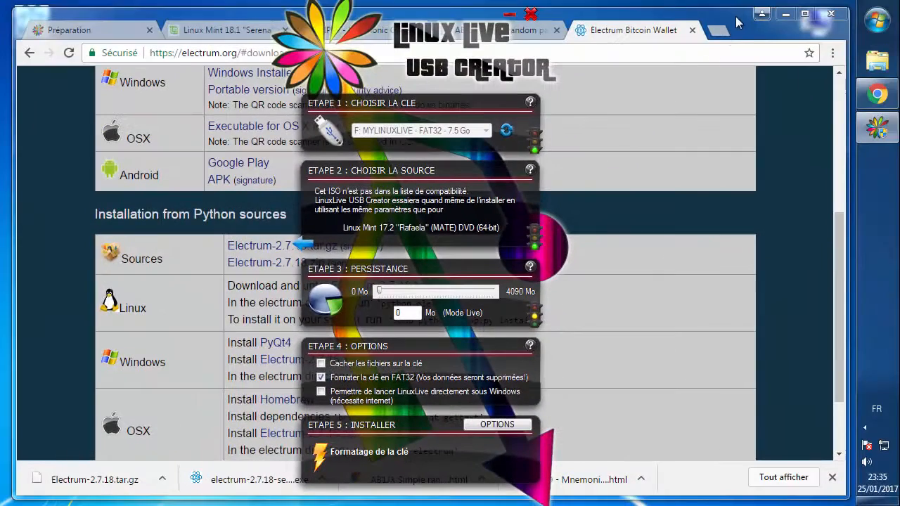
left_click(738, 22)
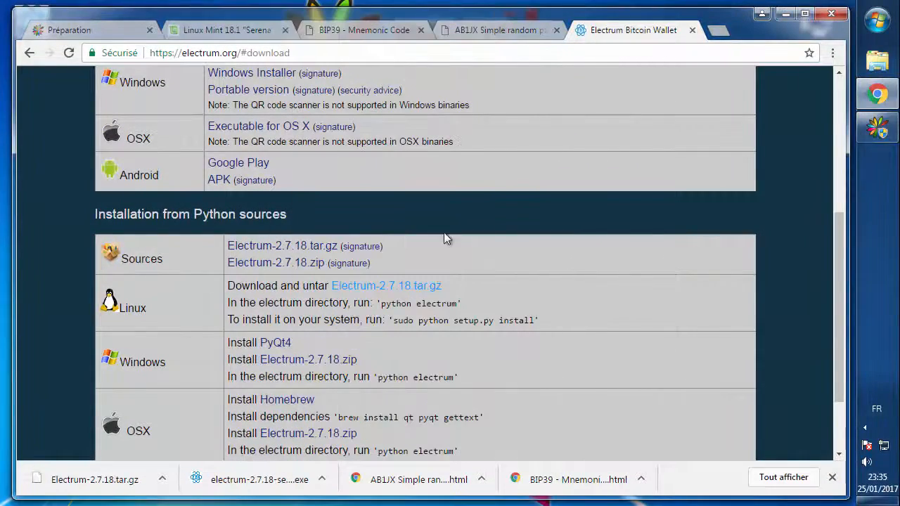
Step: Run the Electrum 2.7.18 setup, install it to the default folder, and close it
left_click(260, 481)
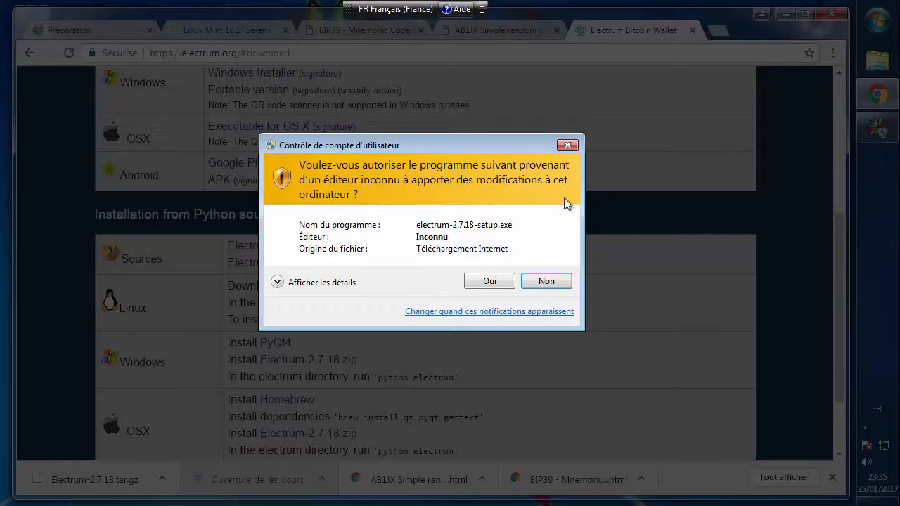
left_click(503, 281)
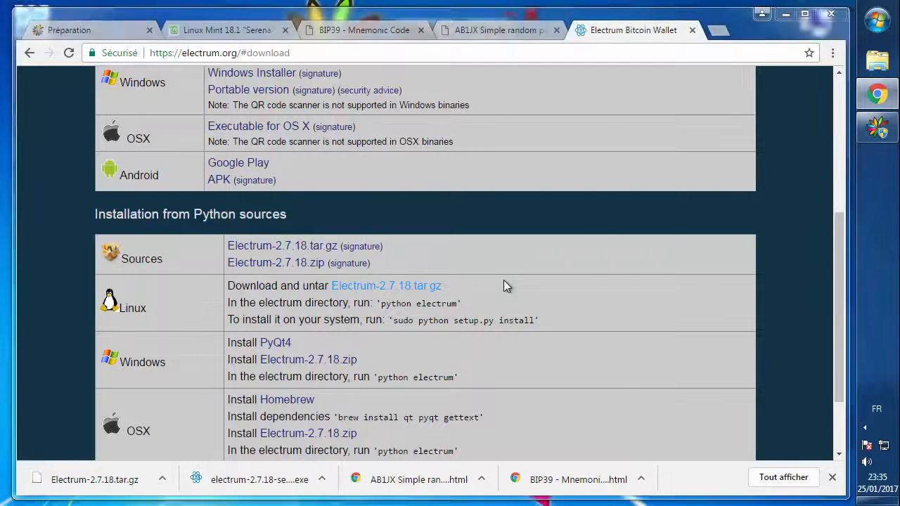
left_click(515, 370)
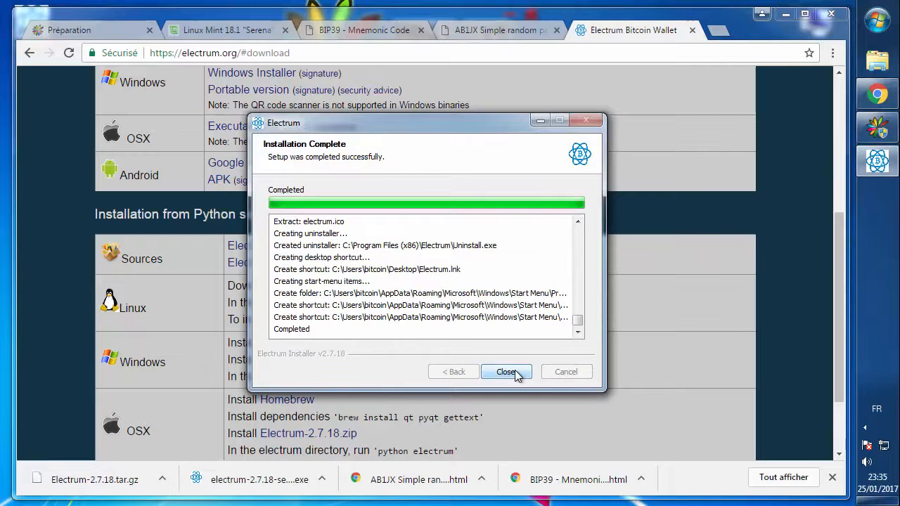
left_click(506, 372)
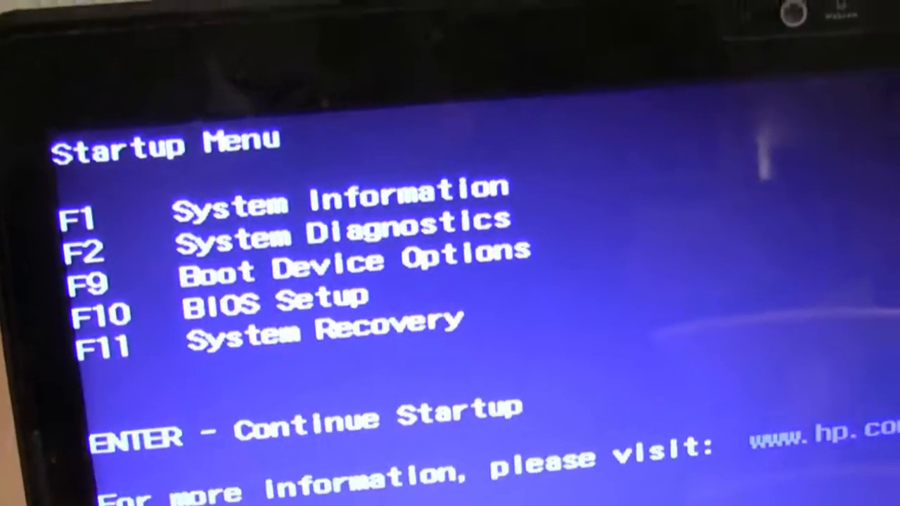
Step: Boot the laptop from the SanDisk Cruzer Contour drive via the F9 boot options
key("F9")
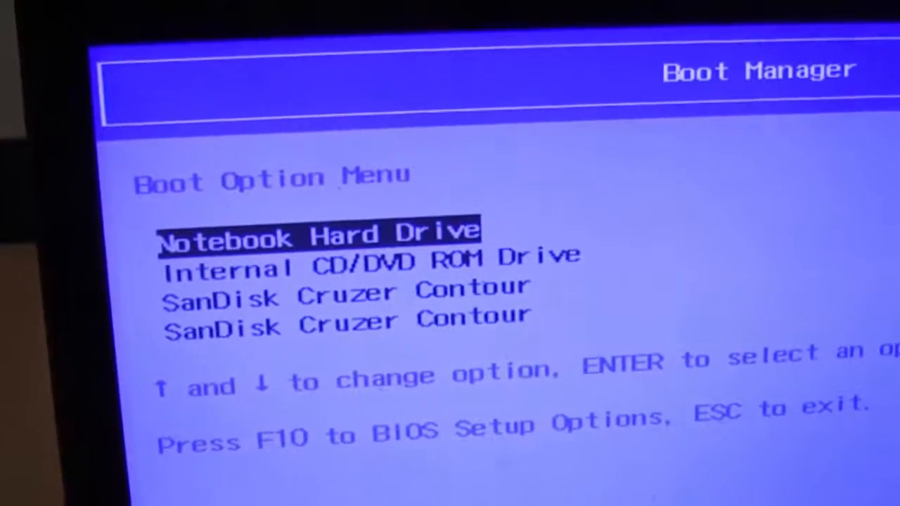
key("Down")
key("Down")
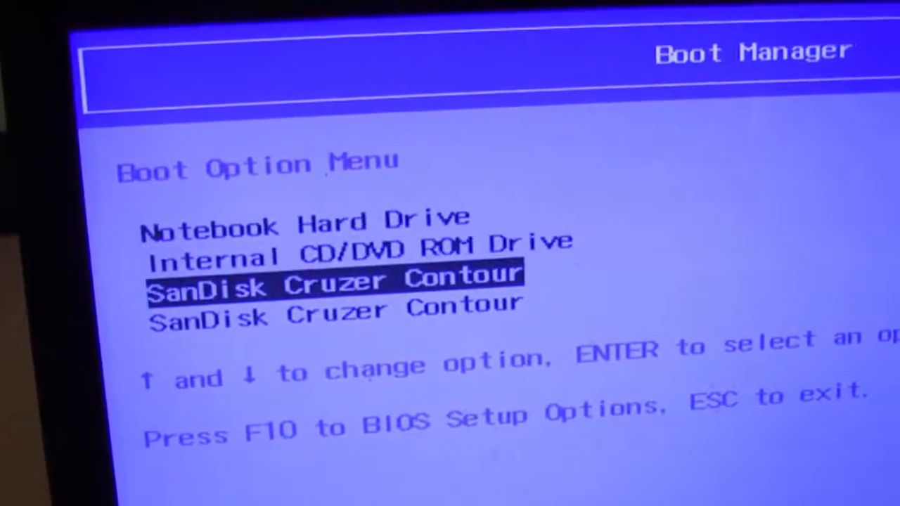
key("Return")
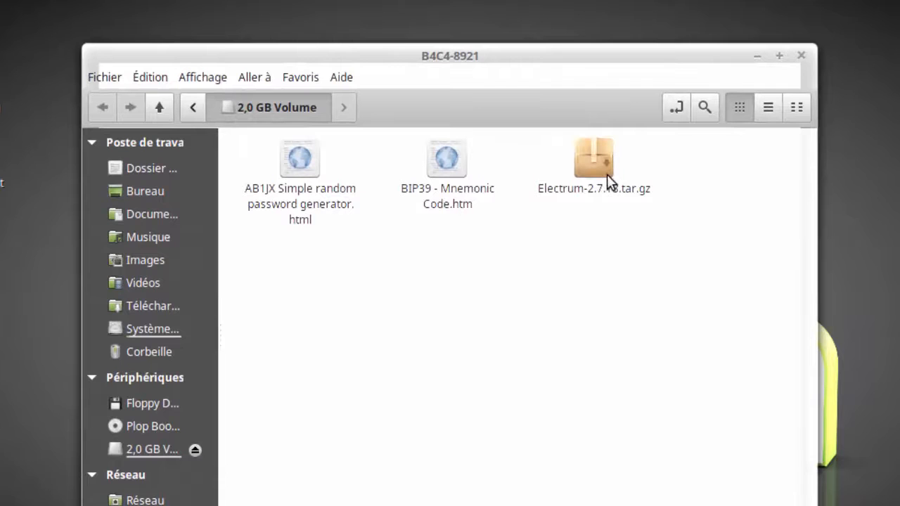
Step: Open the Electrum-2.7.18.tar.gz archive in Archive Manager
left_click(607, 174)
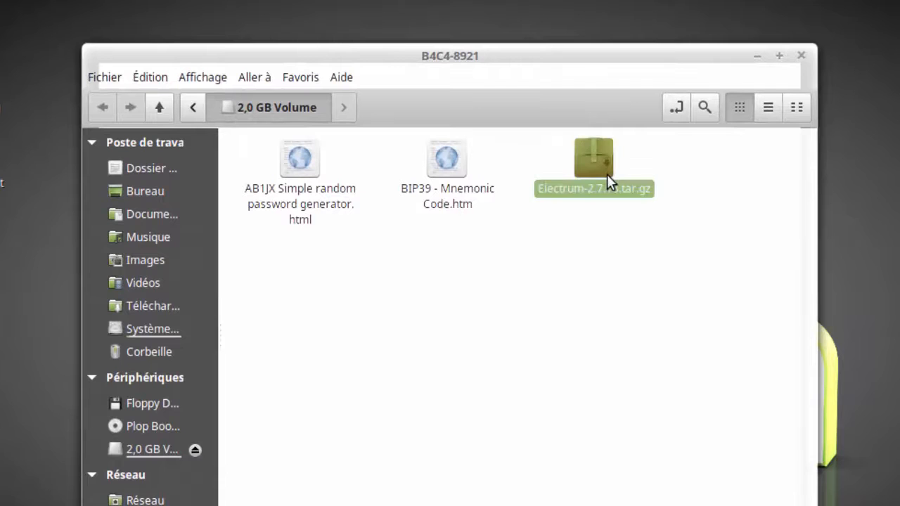
left_click(449, 176)
left_click(295, 171)
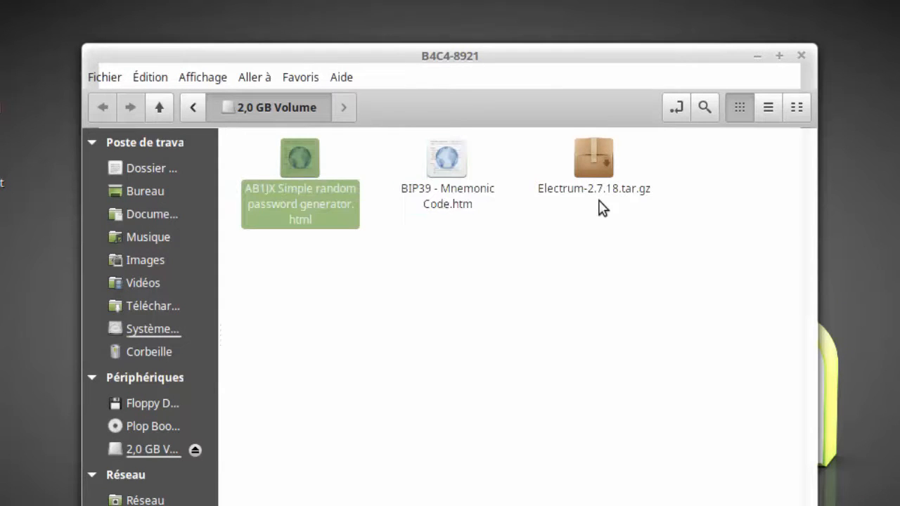
double_click(593, 160)
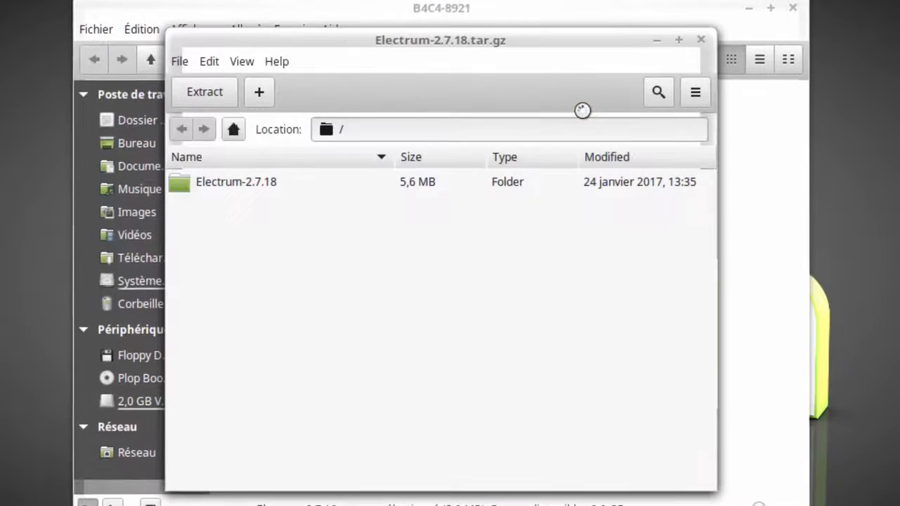
Step: Extract the Electrum-2.7.18 folder onto the Desktop and close the archive
left_click(209, 182)
right_click(209, 182)
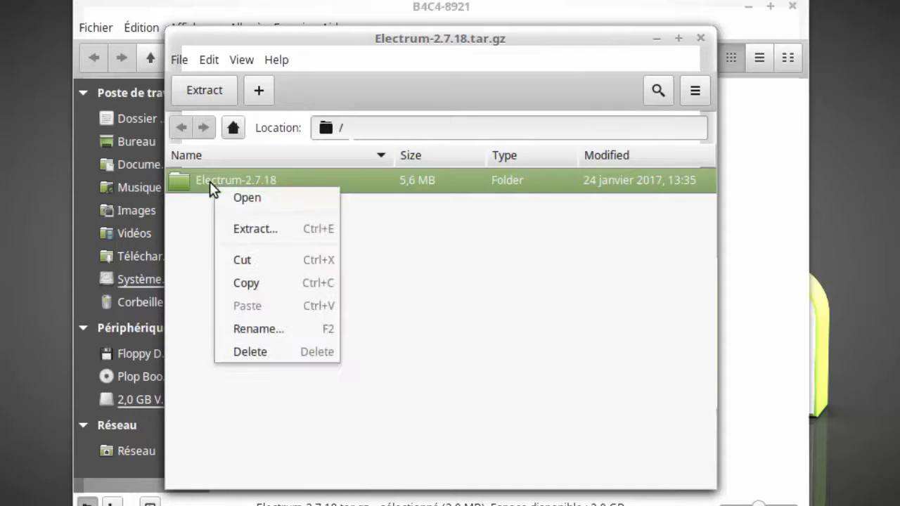
left_click(255, 228)
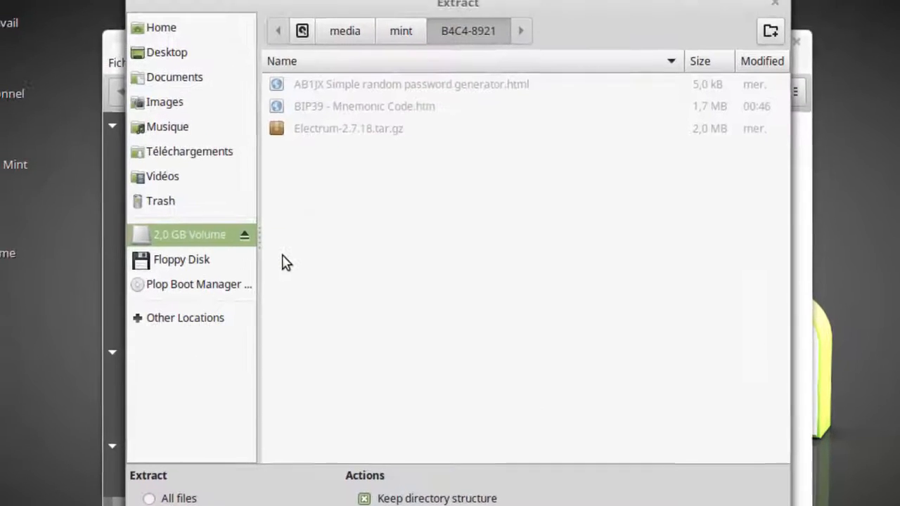
left_click(180, 59)
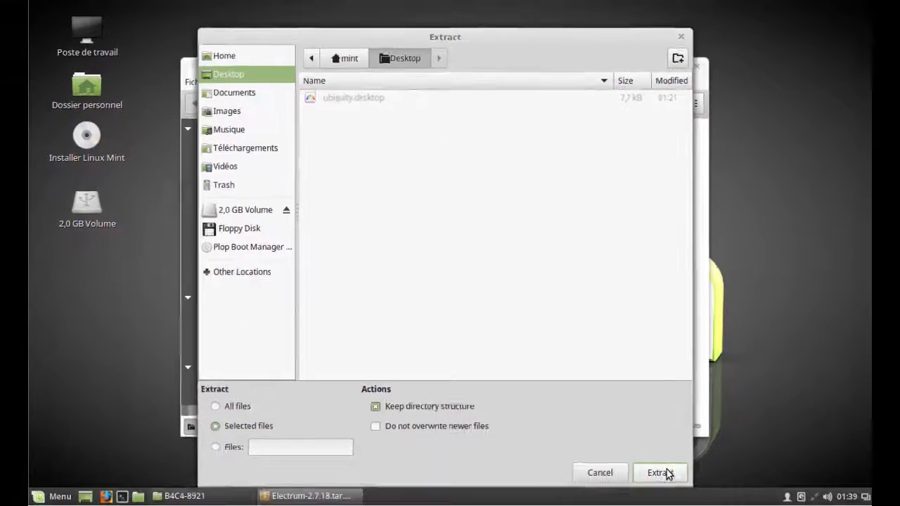
left_click(665, 473)
left_click(390, 302)
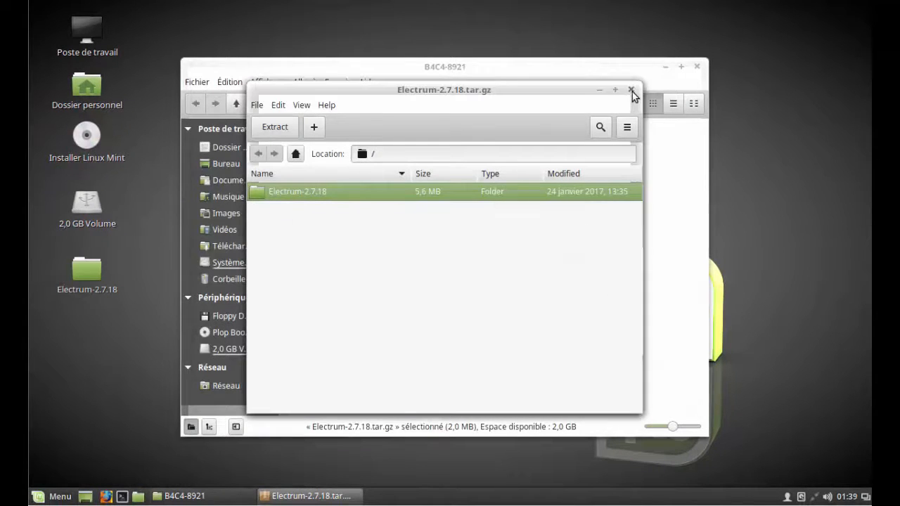
left_click(631, 90)
left_click(447, 153)
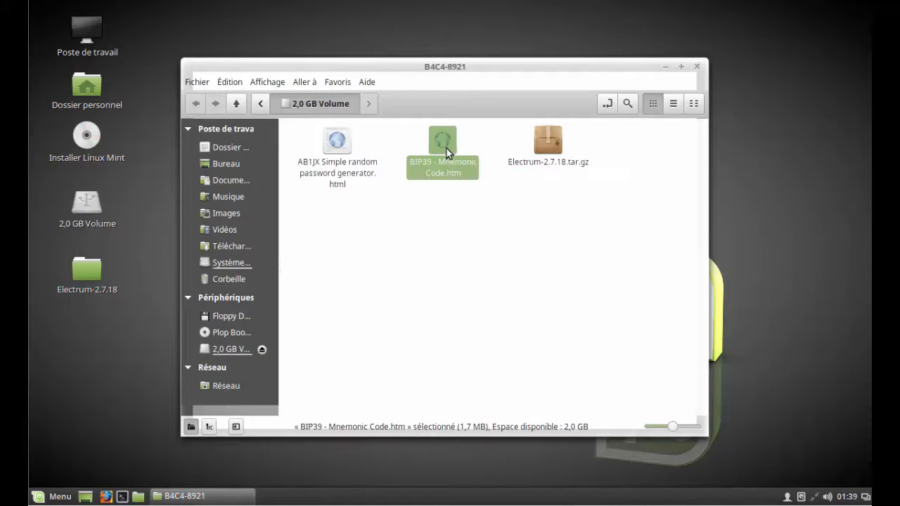
Step: Open the offline BIP39 page, generate a 15-word mnemonic, and enable 'Supply my own source of entropy'
double_click(447, 152)
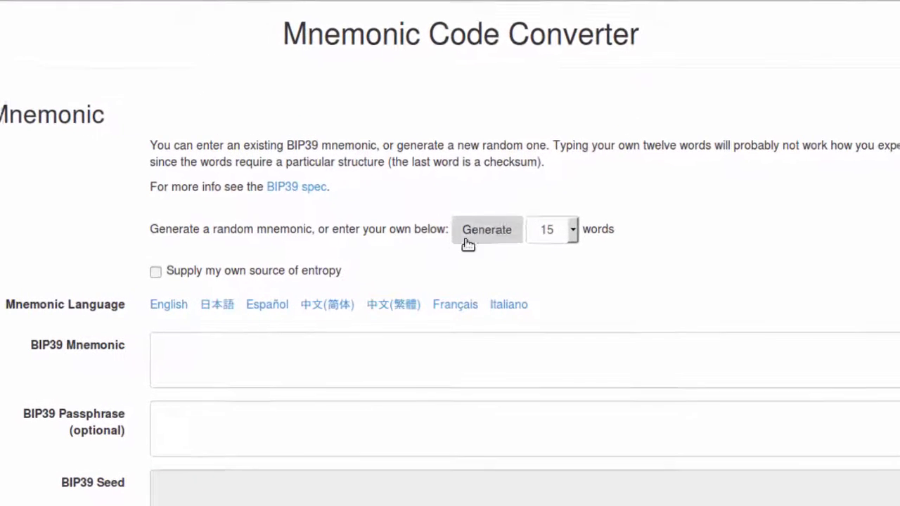
left_click(492, 236)
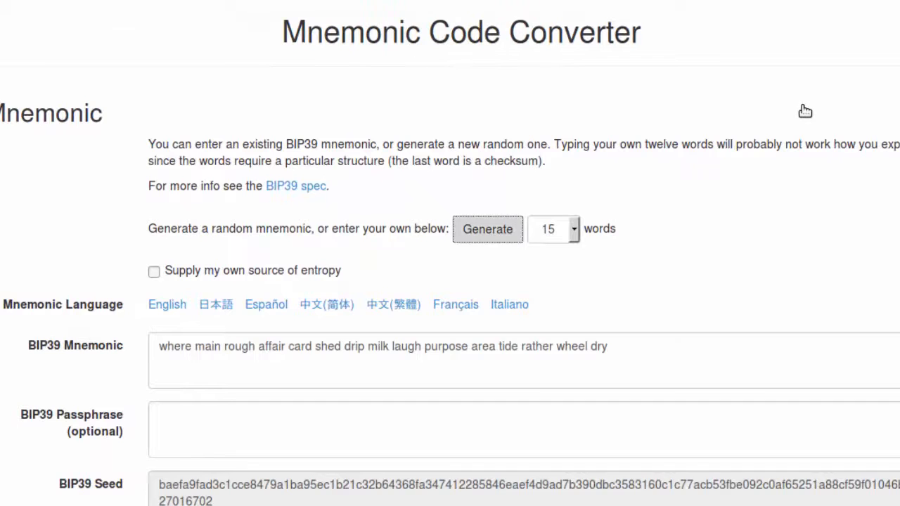
left_click(487, 232)
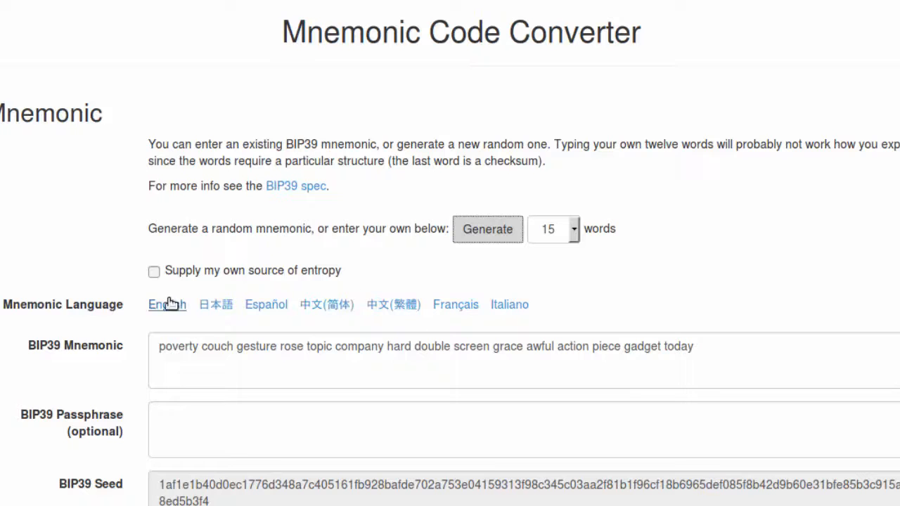
left_click(154, 273)
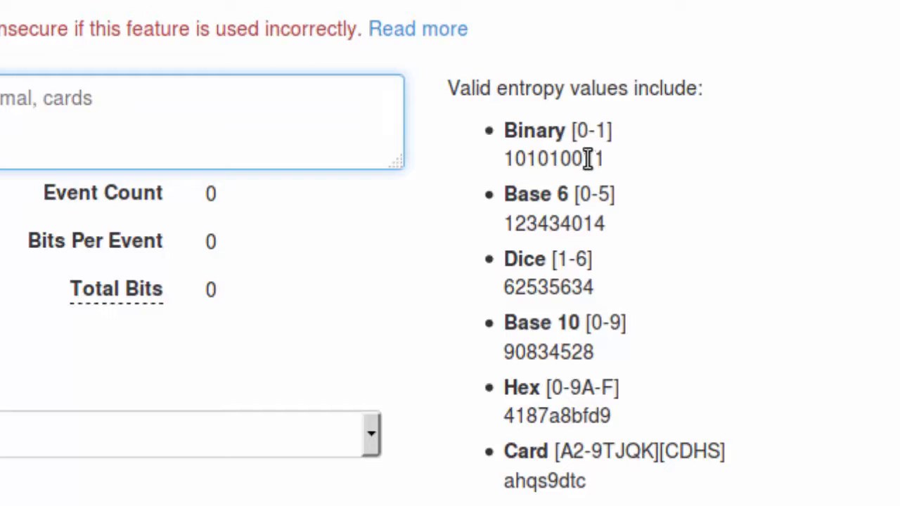
left_click(602, 219)
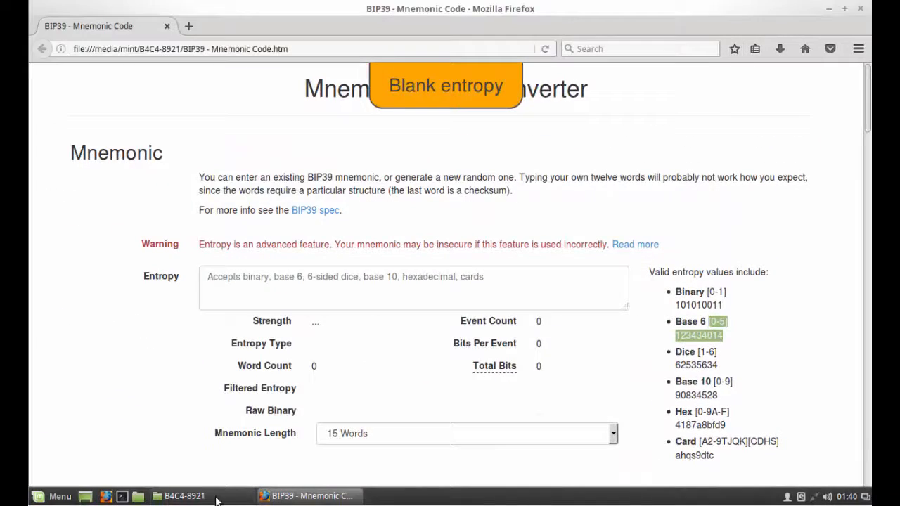
left_click(216, 499)
left_click(342, 147)
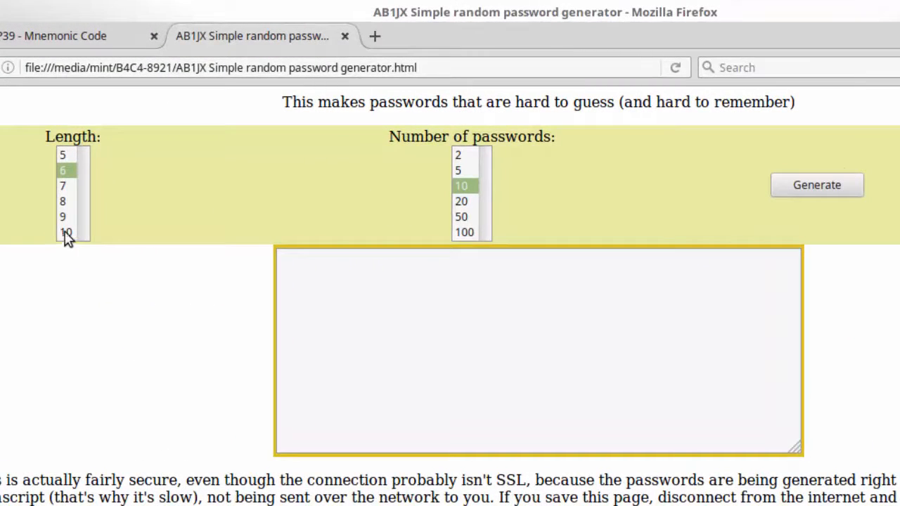
Step: Generate 50 random 10-character passwords in AB1JX and select the output list
left_click(66, 234)
left_click(463, 219)
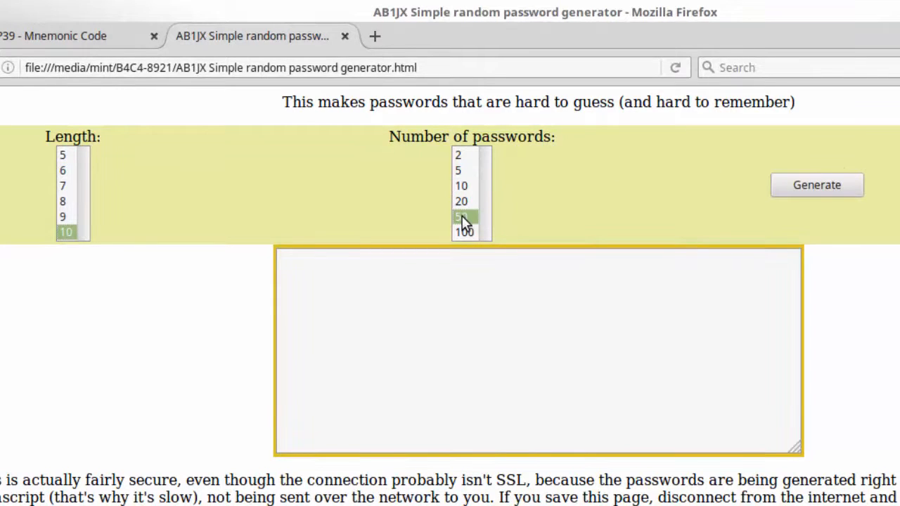
left_click(819, 188)
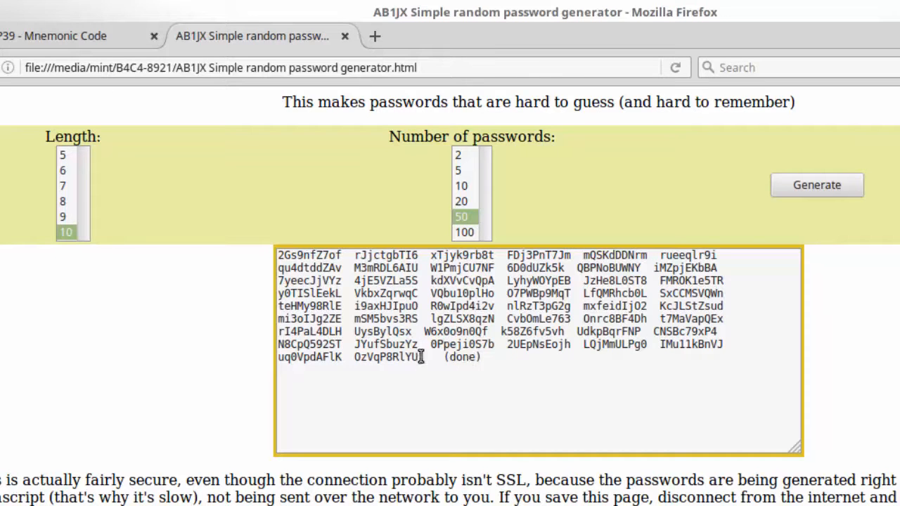
left_click_drag(419, 357, 269, 253)
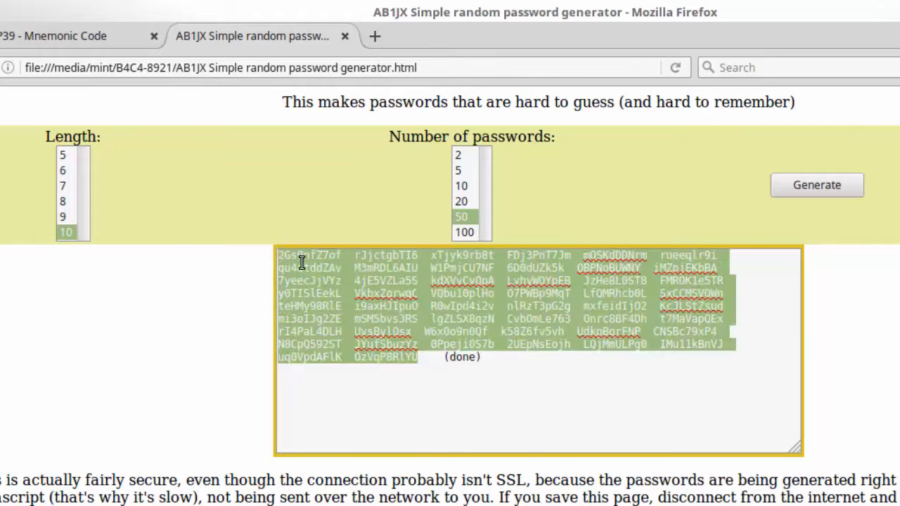
right_click(303, 263)
left_click(357, 357)
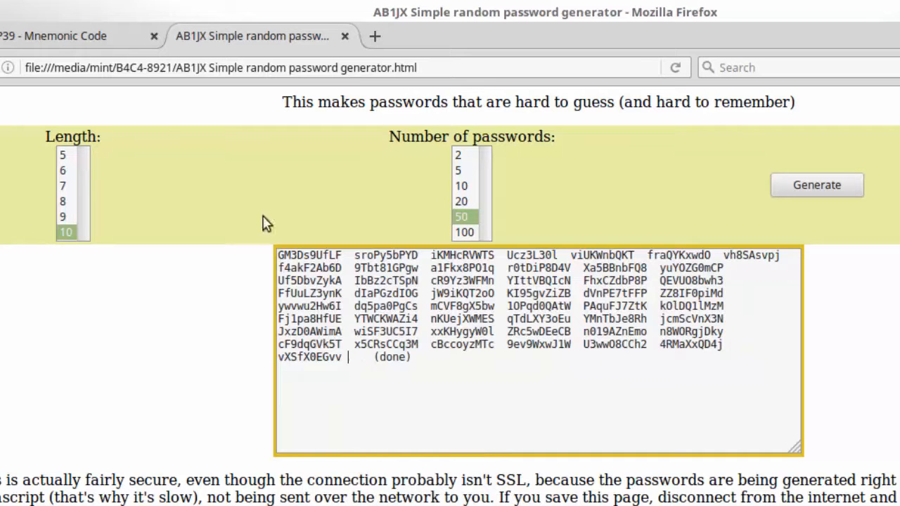
Step: Paste the password list into the BIP39 Entropy field, rearrange some text and append 15654
left_click(87, 35)
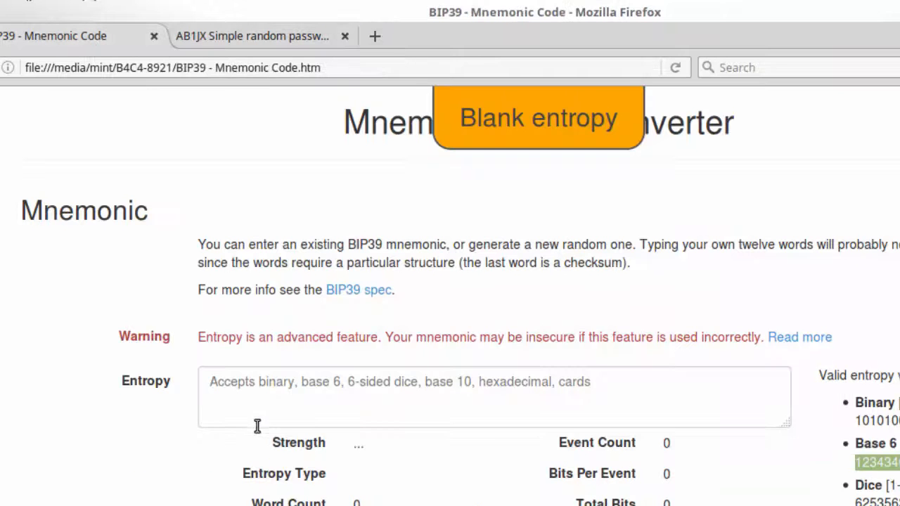
right_click(245, 385)
left_click(352, 478)
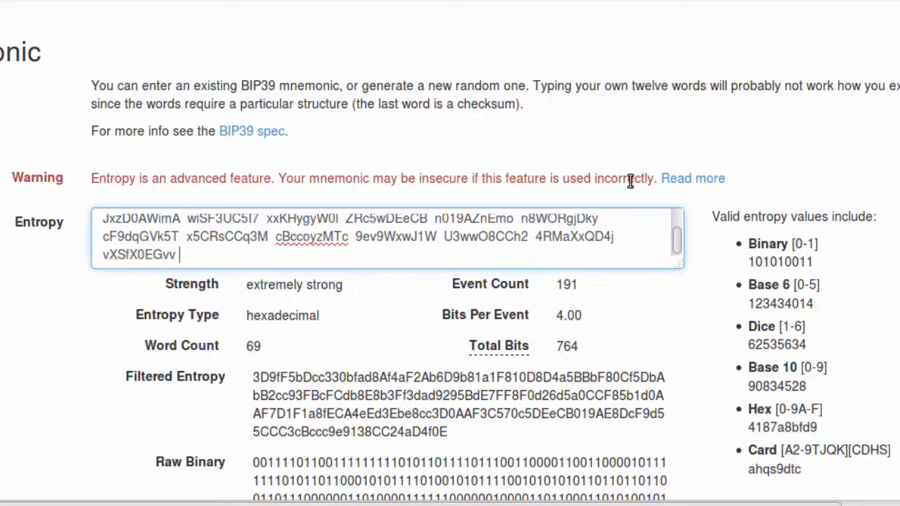
scroll(633, 179, "down", 3)
scroll(344, 280, "up", 3)
left_click_drag(343, 237, 244, 254)
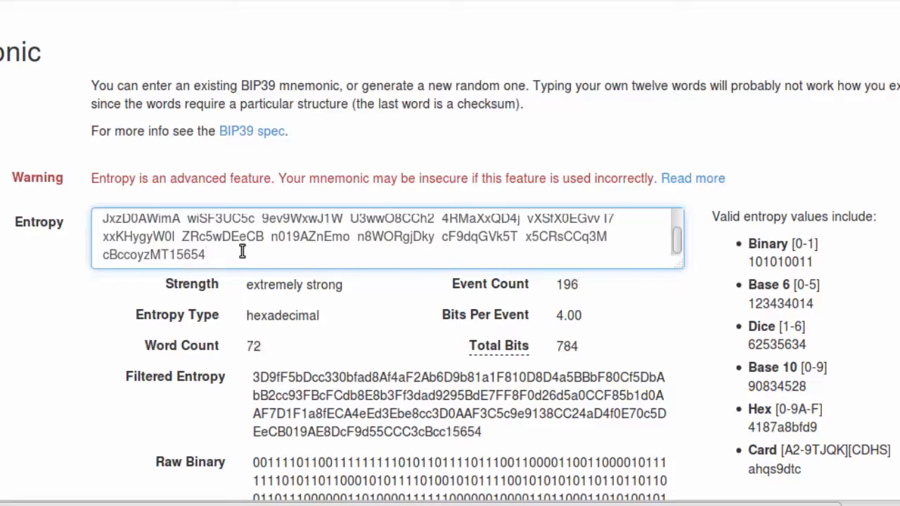
scroll(771, 183, "down", 5)
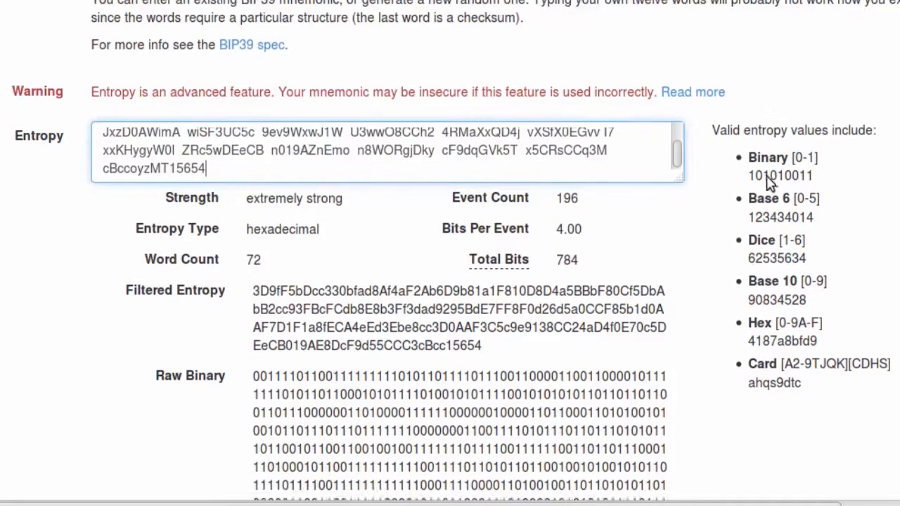
scroll(769, 178, "down", 5)
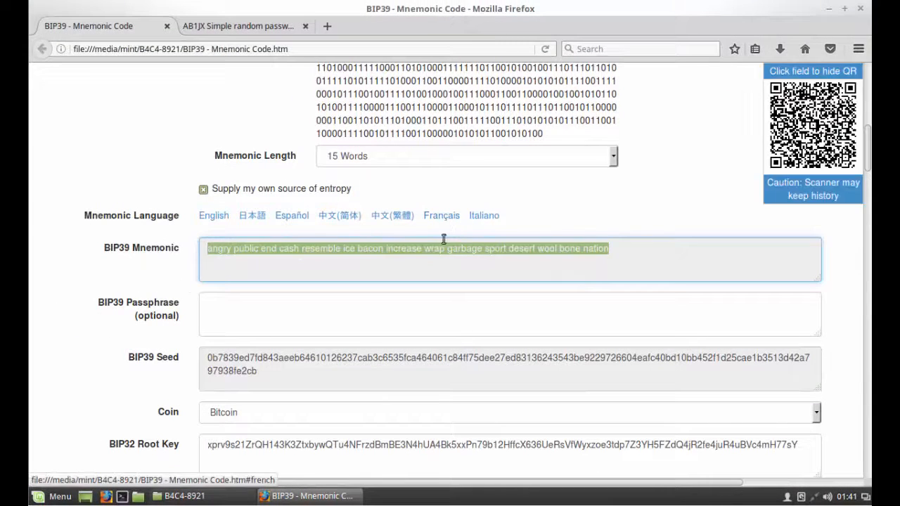
Step: Switch the mnemonic language to Français and copy the full 15-word phrase
left_click(619, 254)
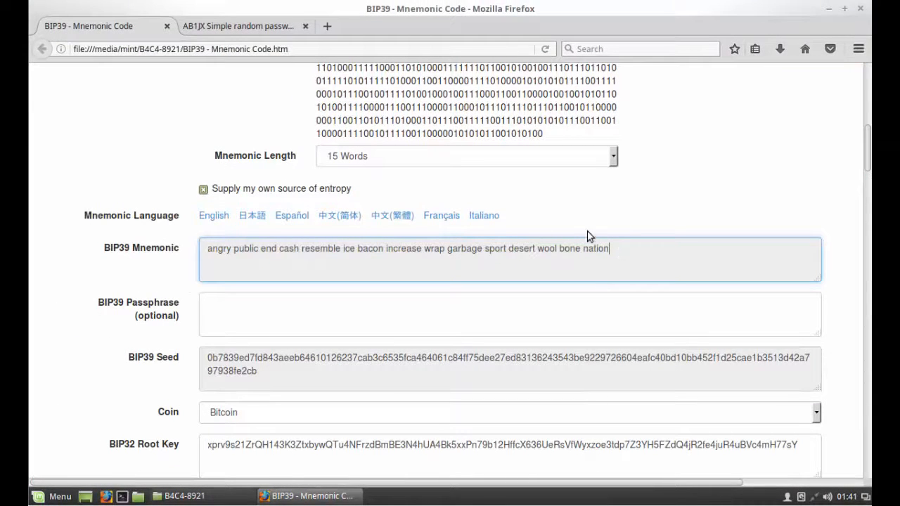
left_click(435, 216)
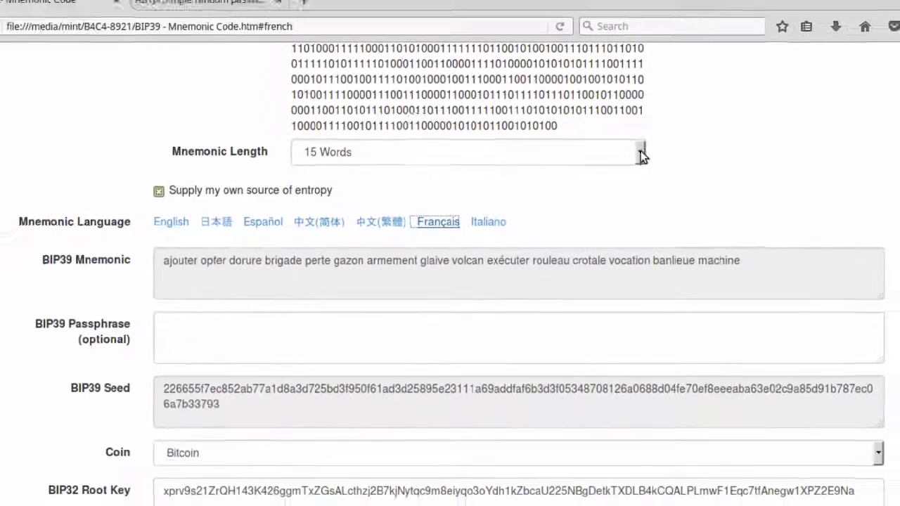
left_click(819, 325)
scroll(819, 309, "down", 2)
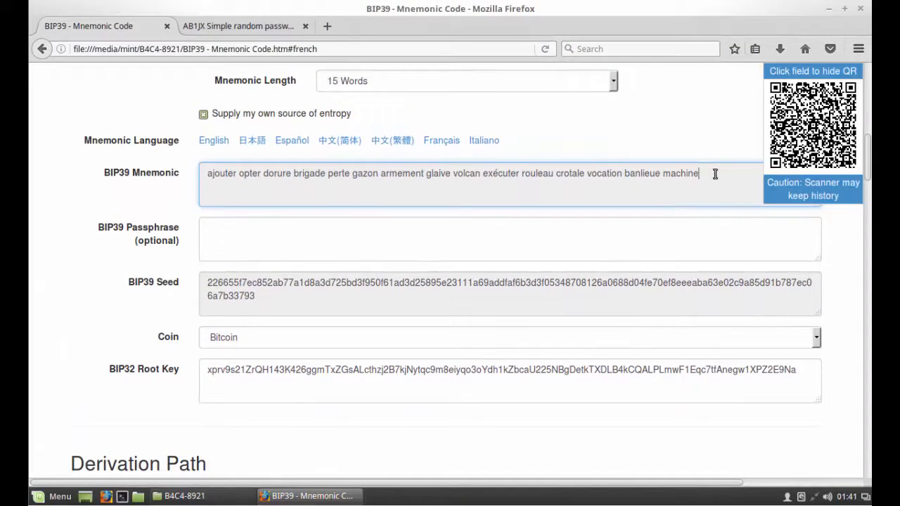
left_click_drag(303, 179, 208, 173)
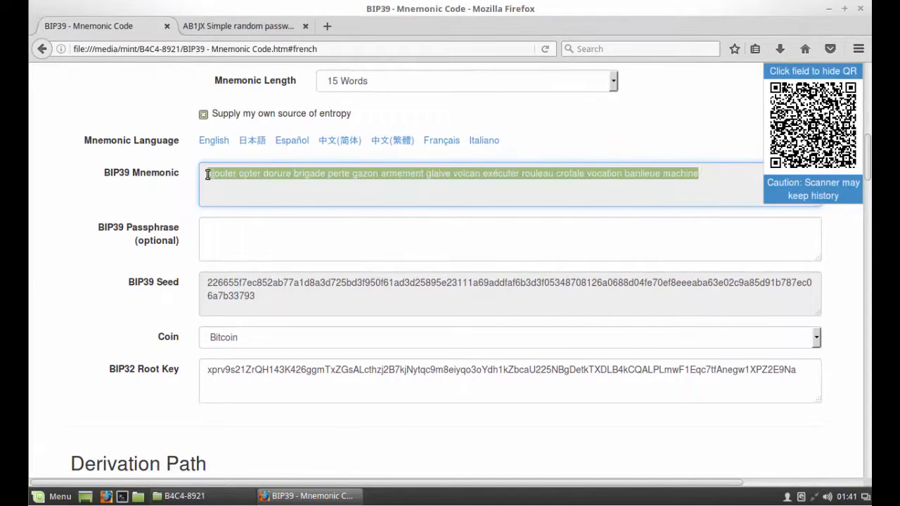
right_click(224, 174)
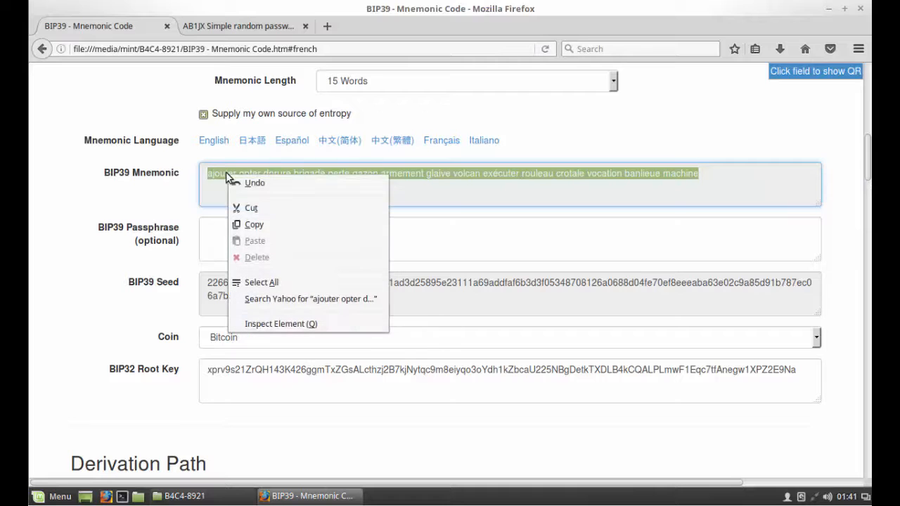
left_click(255, 225)
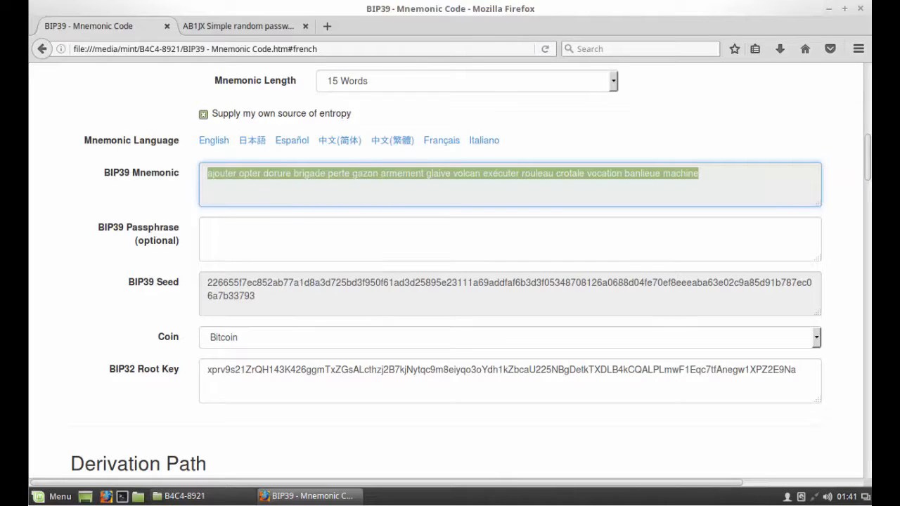
Step: Launch electrum from the Electrum-2.7.18 folder with automatic server connection and a Standard wallet
left_click(85, 496)
double_click(84, 270)
double_click(440, 242)
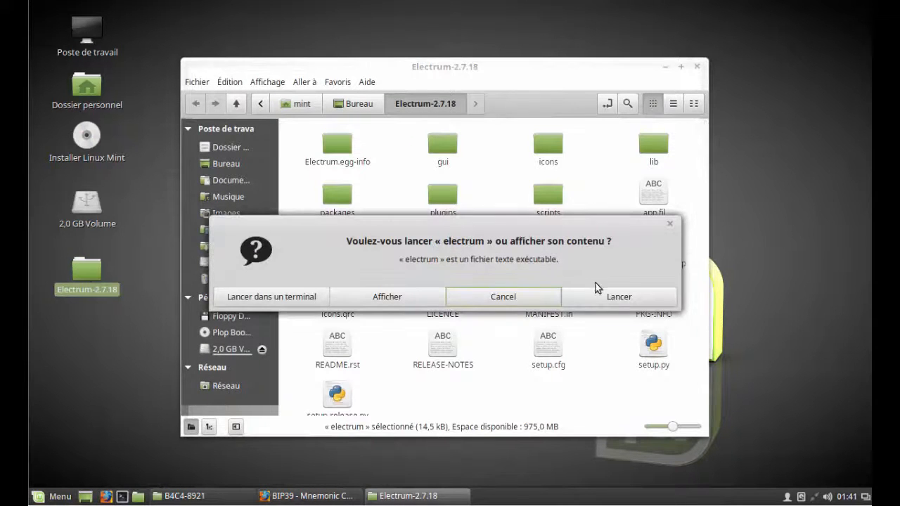
left_click(609, 299)
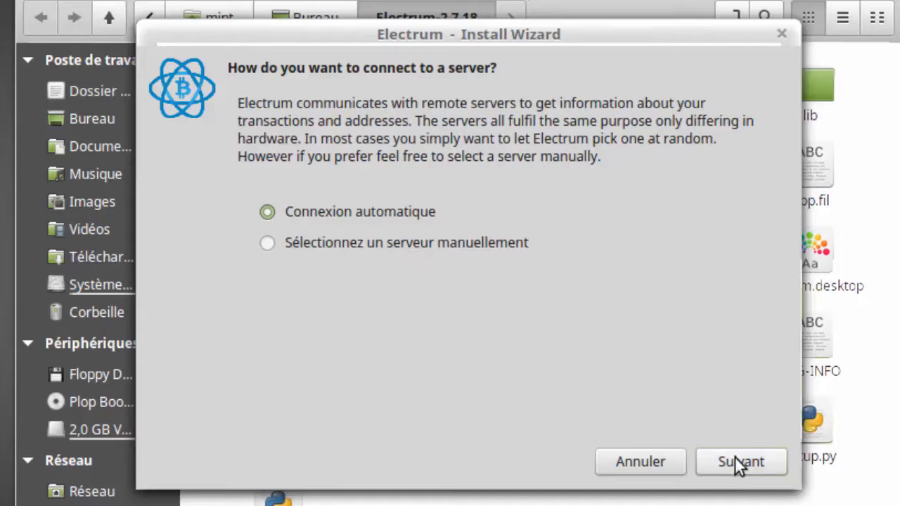
left_click(735, 458)
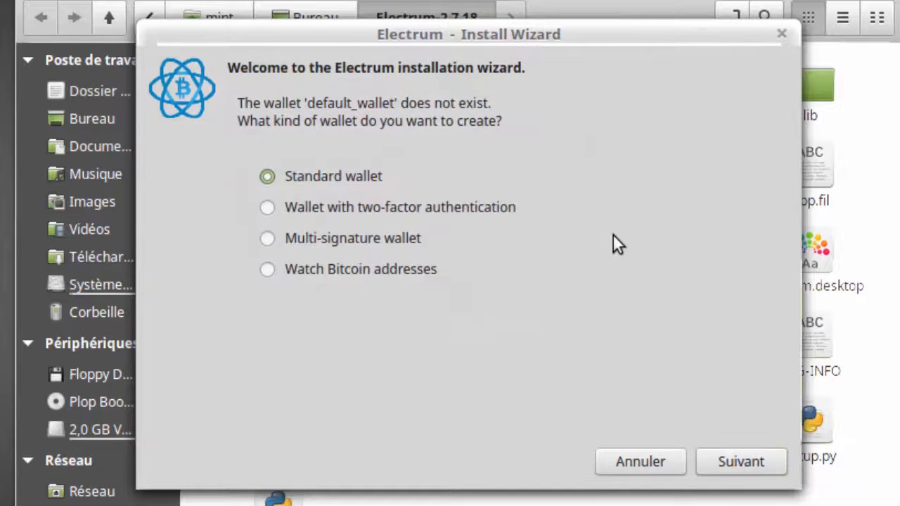
left_click(756, 466)
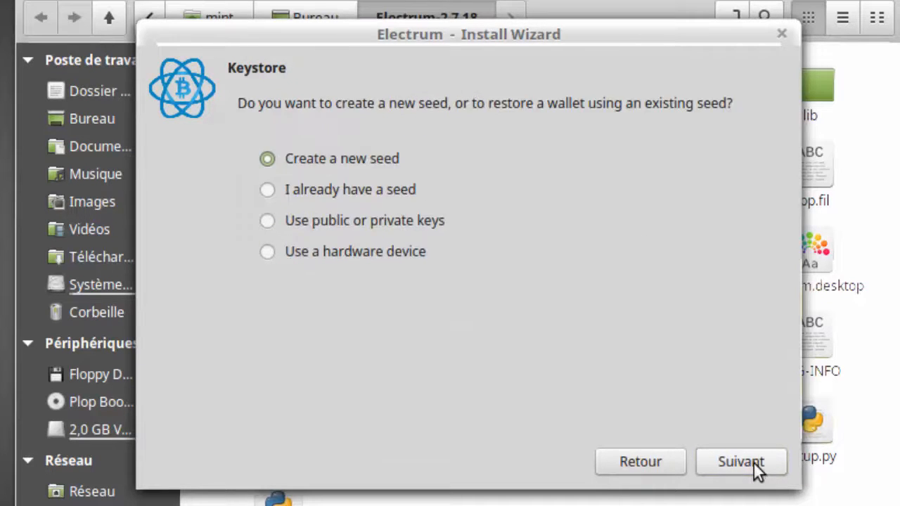
Step: Restore from the pasted seed marked as BIP39, keeping the default account and no password
left_click(267, 190)
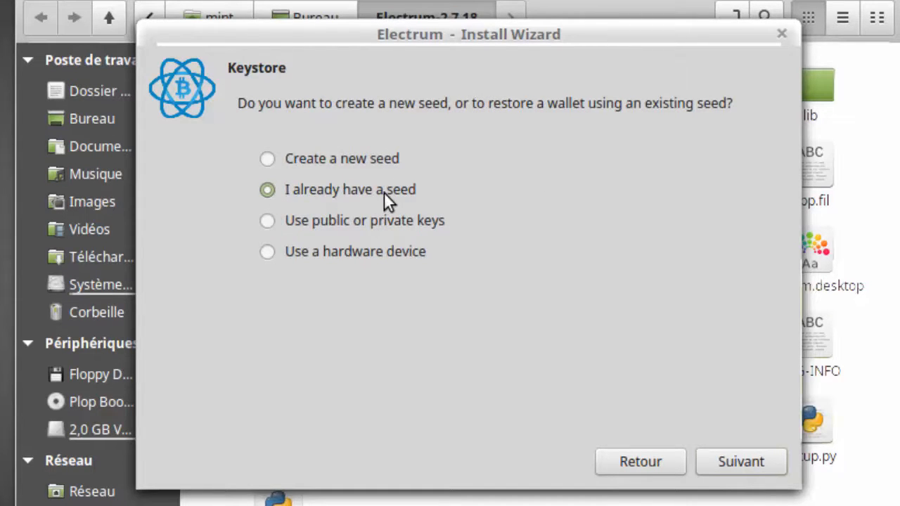
left_click(743, 459)
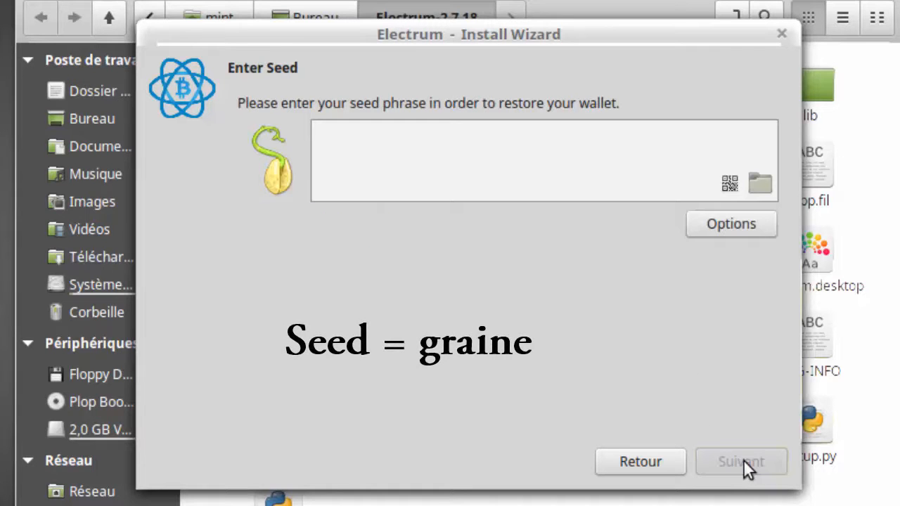
right_click(380, 145)
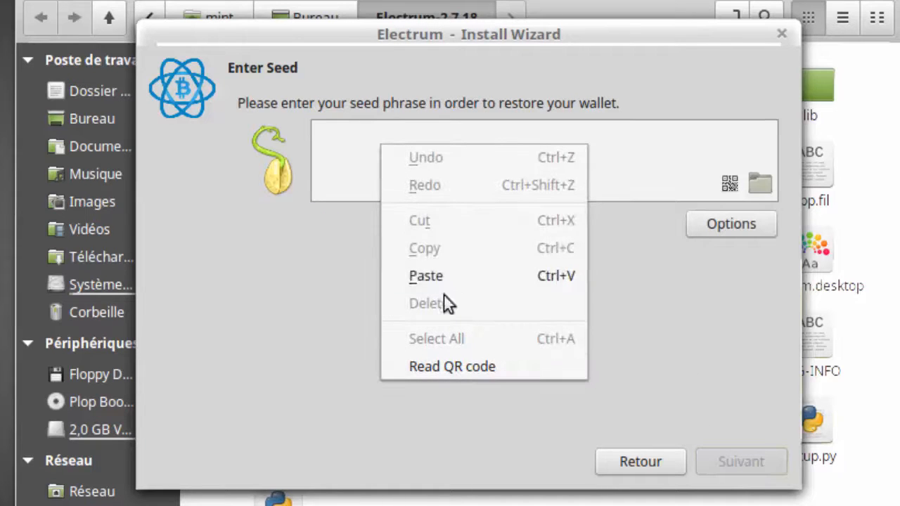
left_click(462, 278)
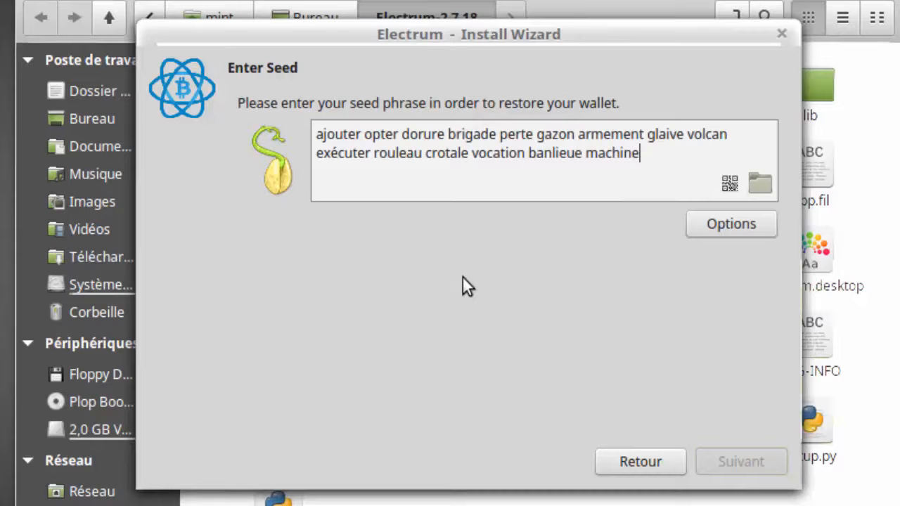
left_click(737, 225)
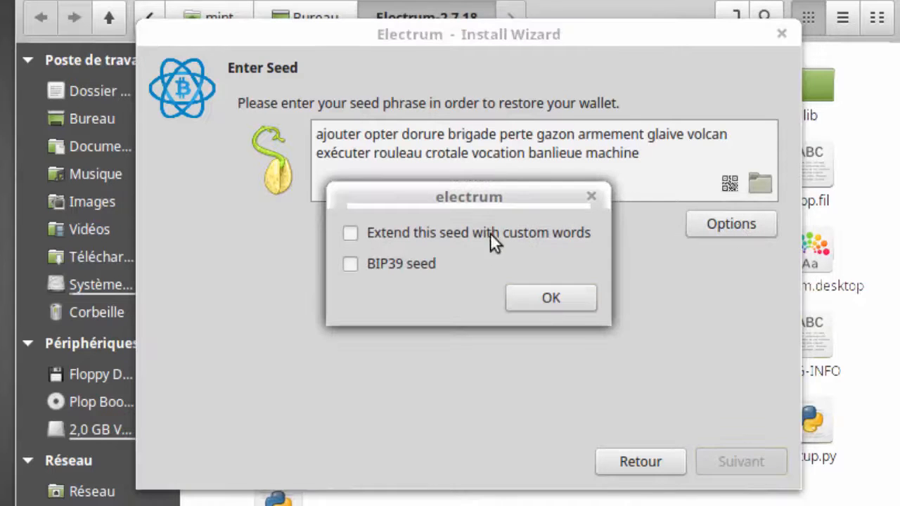
left_click(349, 266)
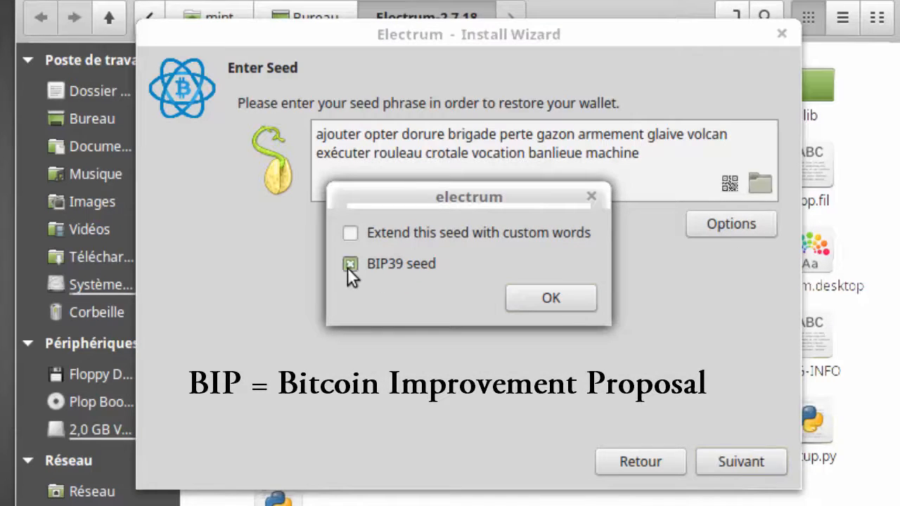
left_click(556, 296)
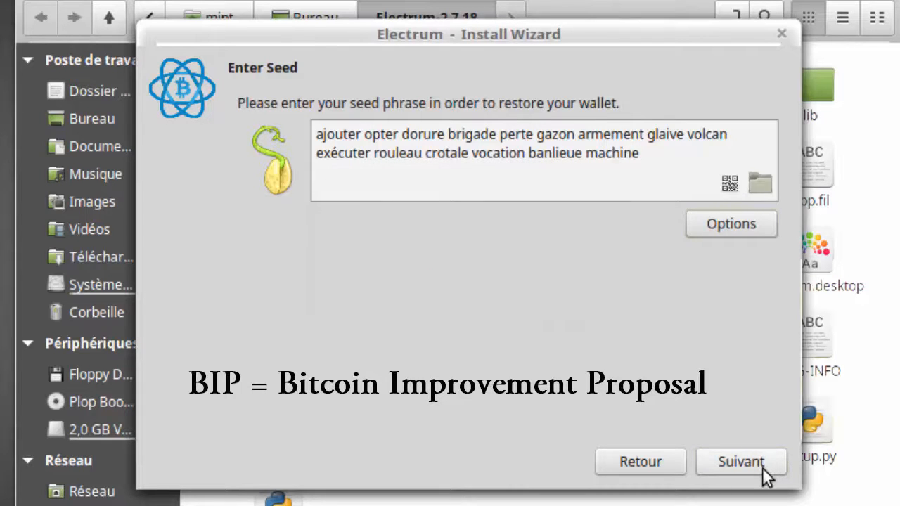
left_click(764, 469)
left_click(760, 466)
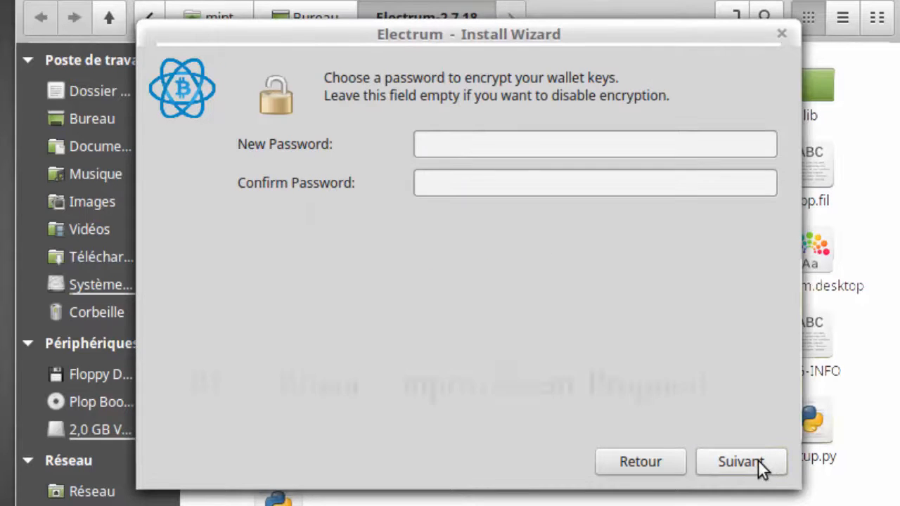
left_click(758, 463)
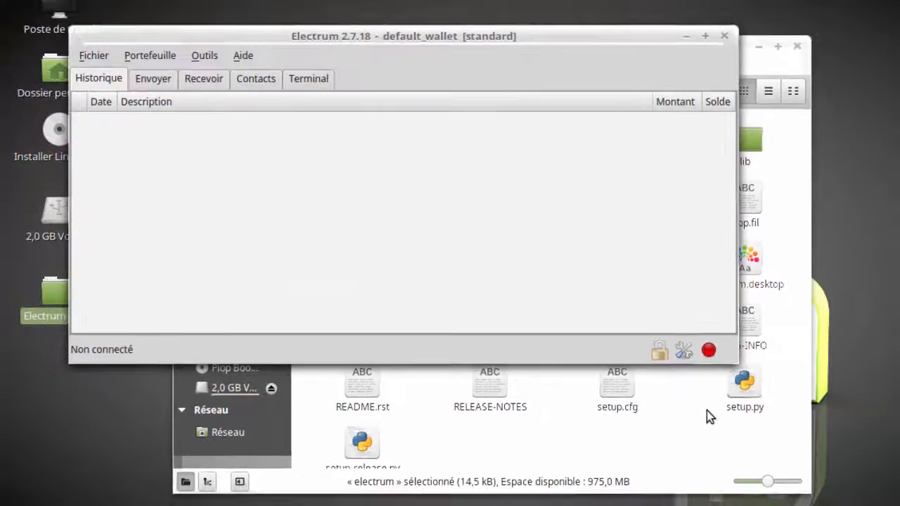
Step: Move the Electrum window up and show the Recevoir tab with the first address's QR code
left_click_drag(316, 36, 371, 7)
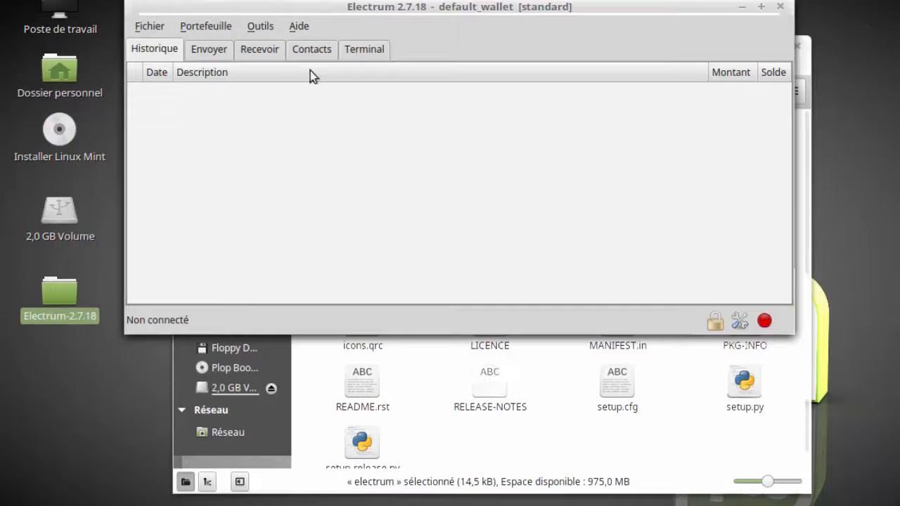
left_click(258, 52)
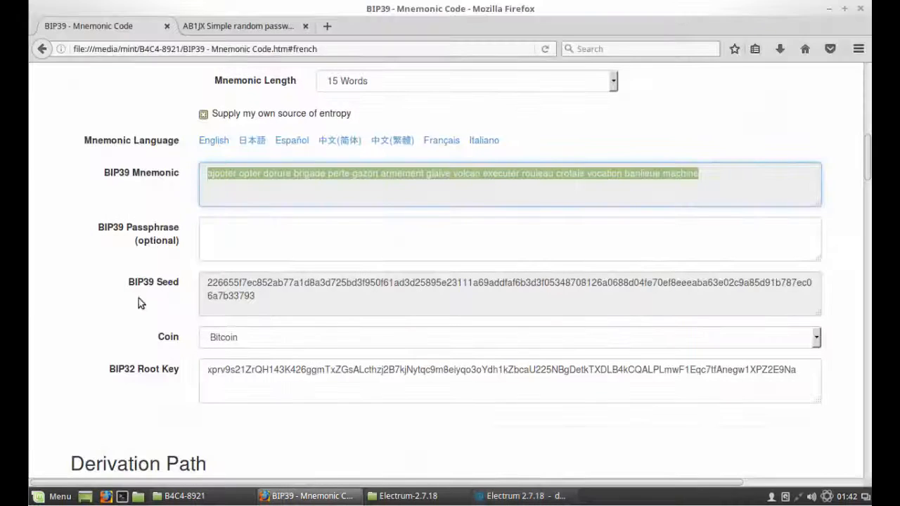
Step: Check the first derived BIP39 address against Electrum's receiving address, then open Mycelium
scroll(145, 182, "down", 10)
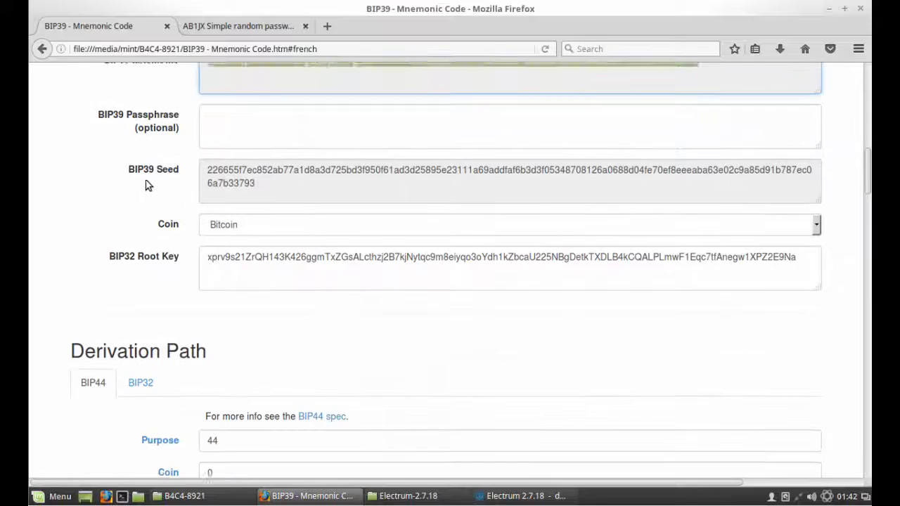
scroll(145, 184, "down", 12)
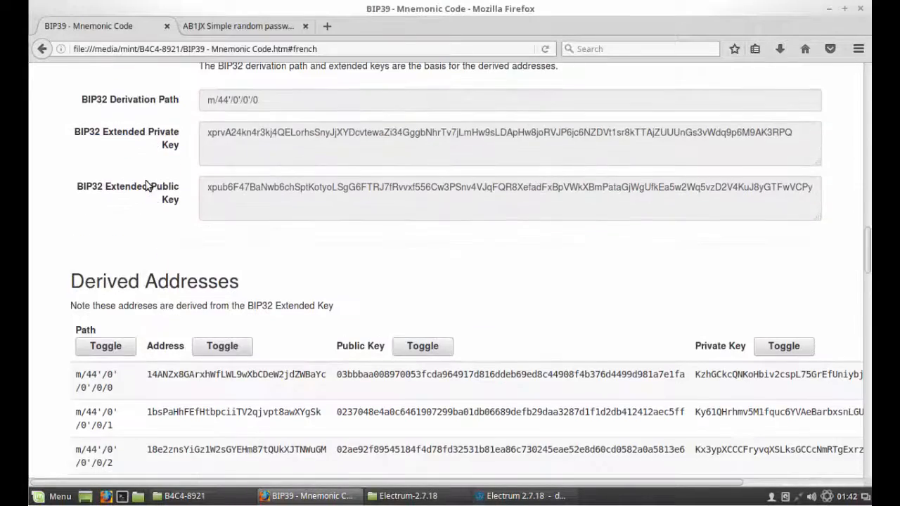
left_click_drag(144, 188, 326, 187)
scroll(327, 190, "up", 2)
scroll(325, 187, "up", 1)
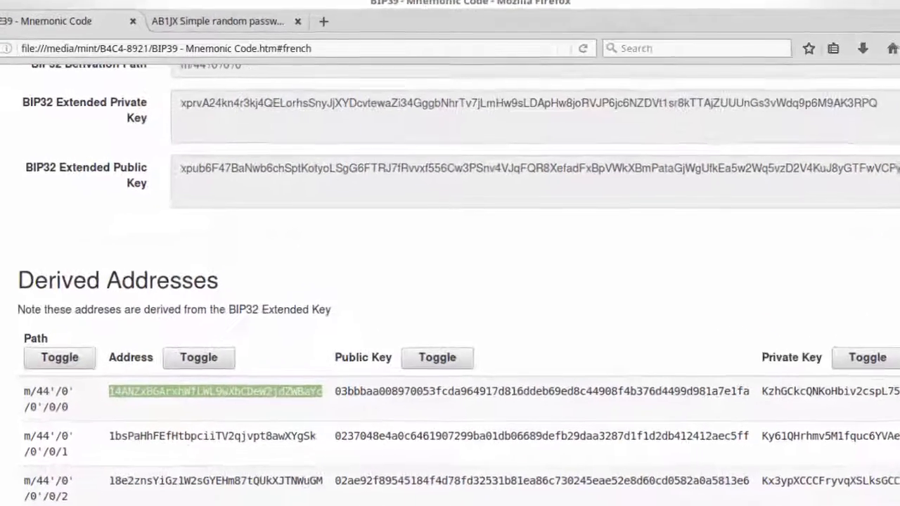
left_click(524, 497)
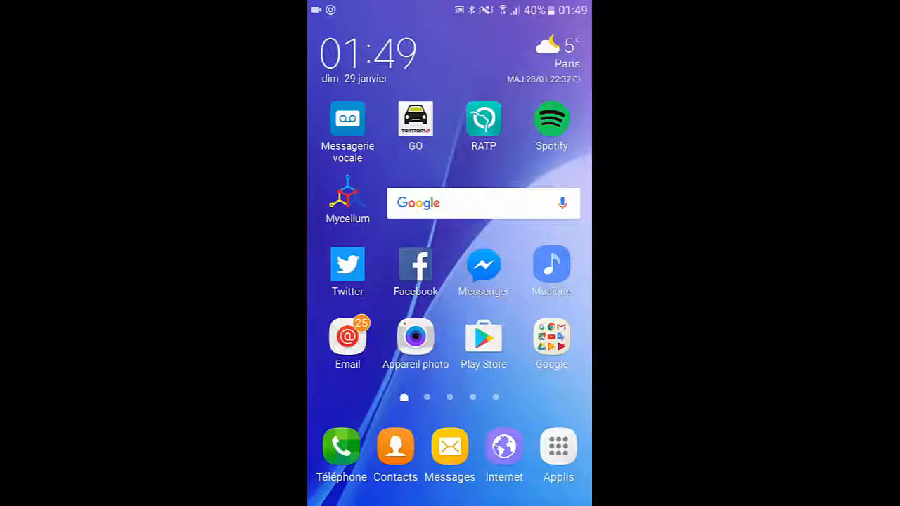
left_click(347, 197)
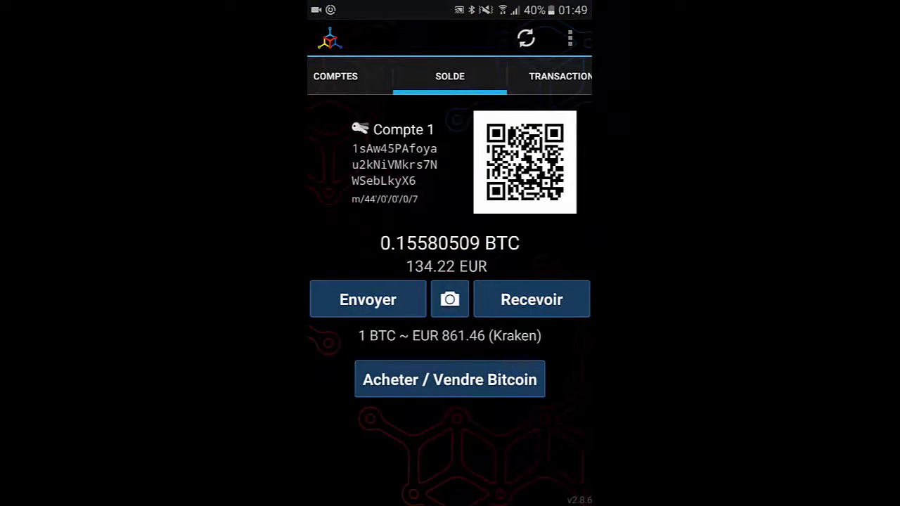
Step: Send 1 EUR of bitcoin from Mycelium to the Electrum address and view the transactions
left_click(368, 299)
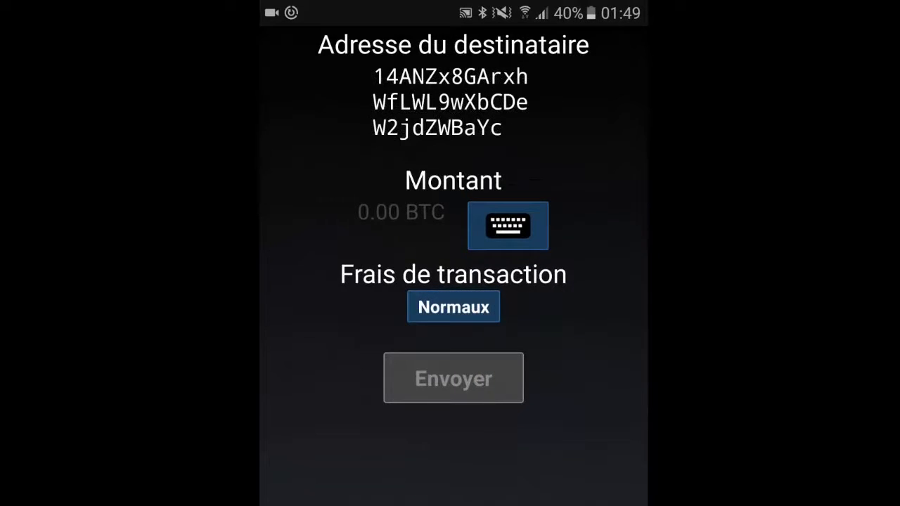
left_click(508, 224)
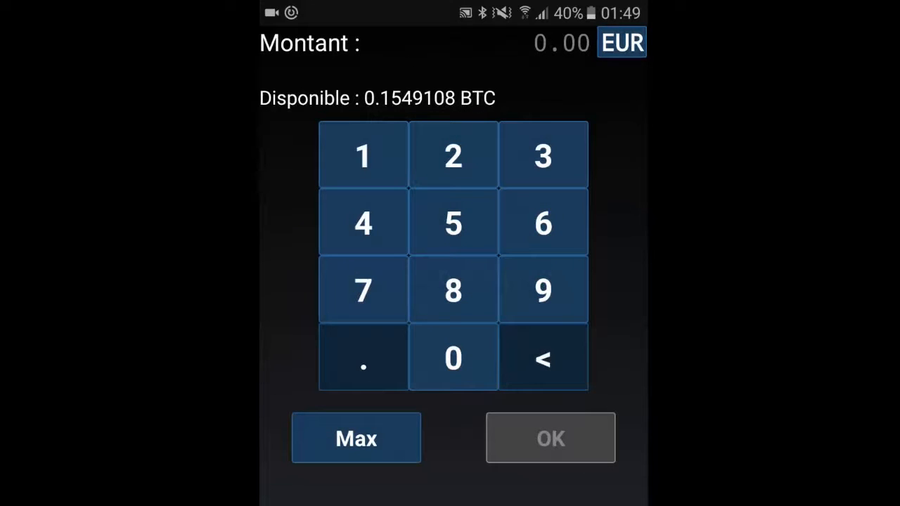
left_click(362, 155)
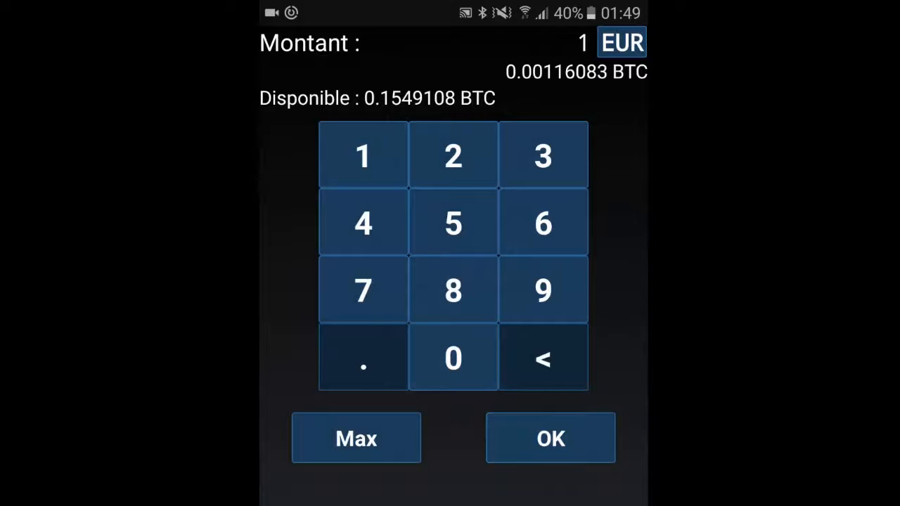
left_click(550, 439)
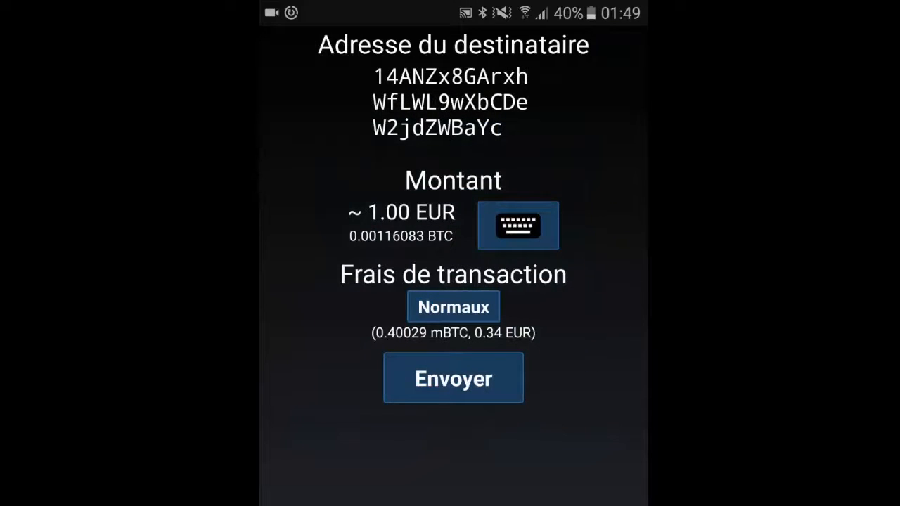
left_click(453, 378)
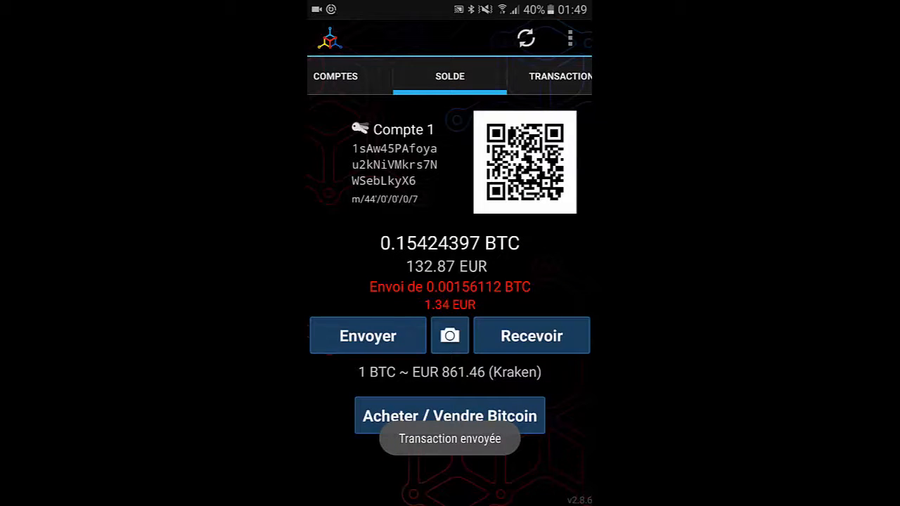
left_click(560, 76)
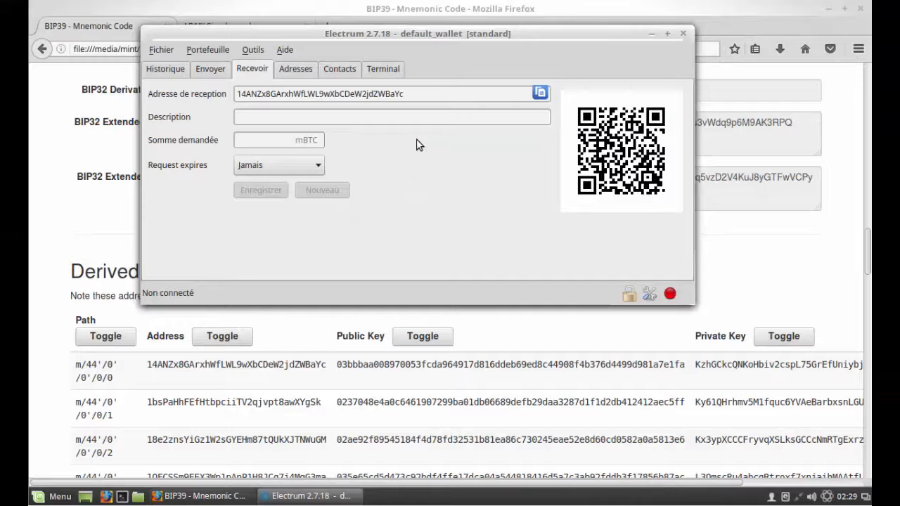
Step: Select and copy the Account Extended Public Key from the BIP39 page
left_click(748, 239)
scroll(502, 243, "up", 4)
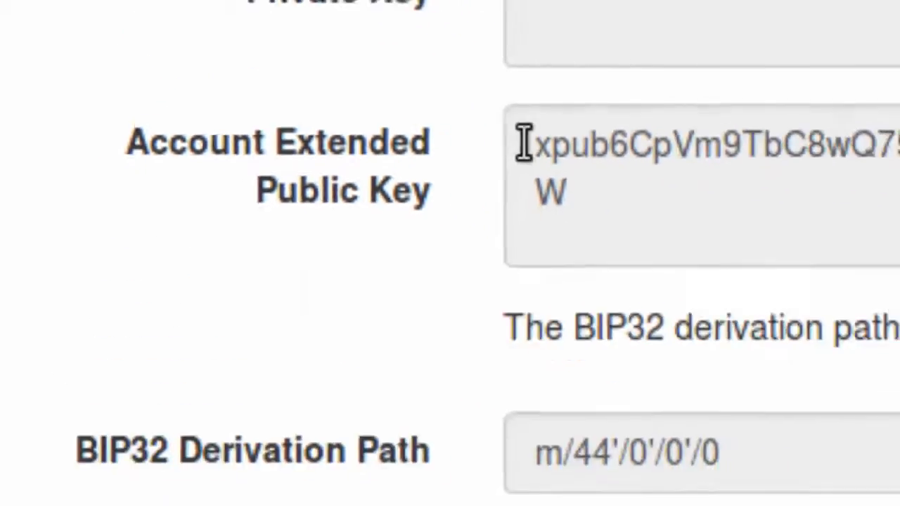
left_click_drag(747, 174, 884, 248)
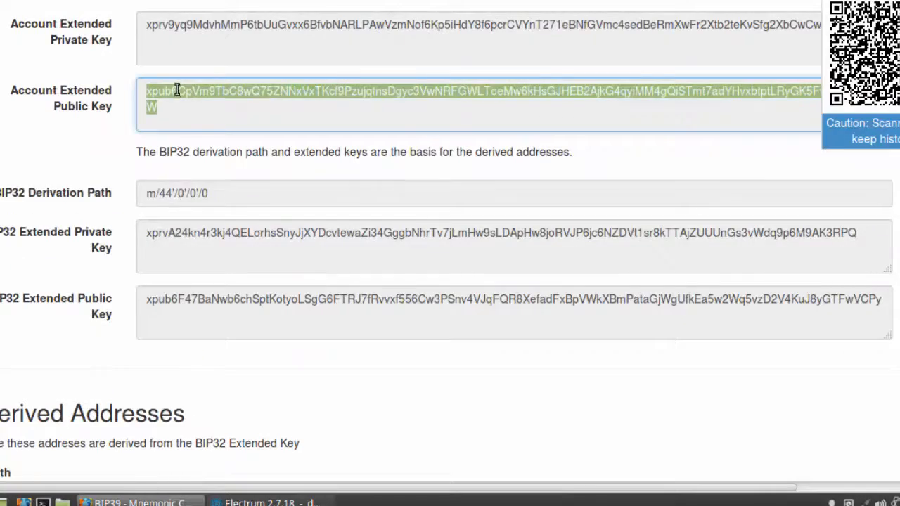
right_click(177, 90)
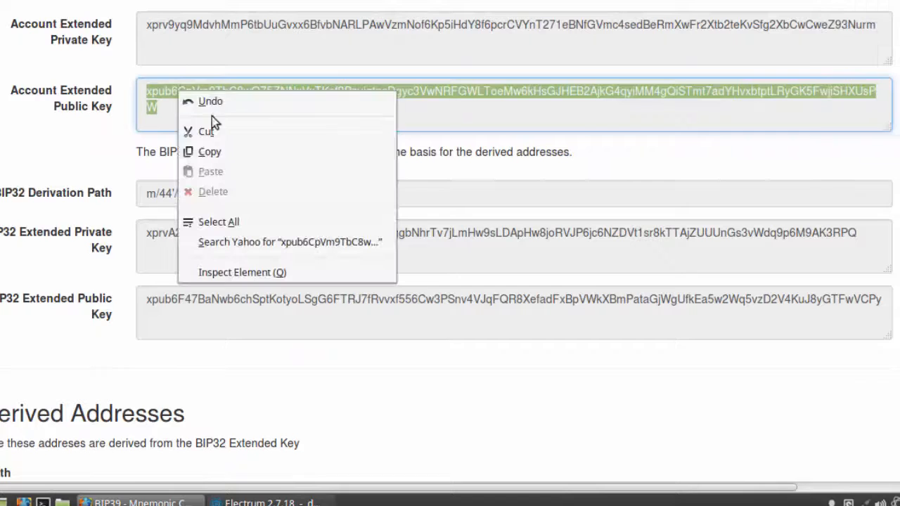
left_click(219, 149)
mouse_move(175, 97)
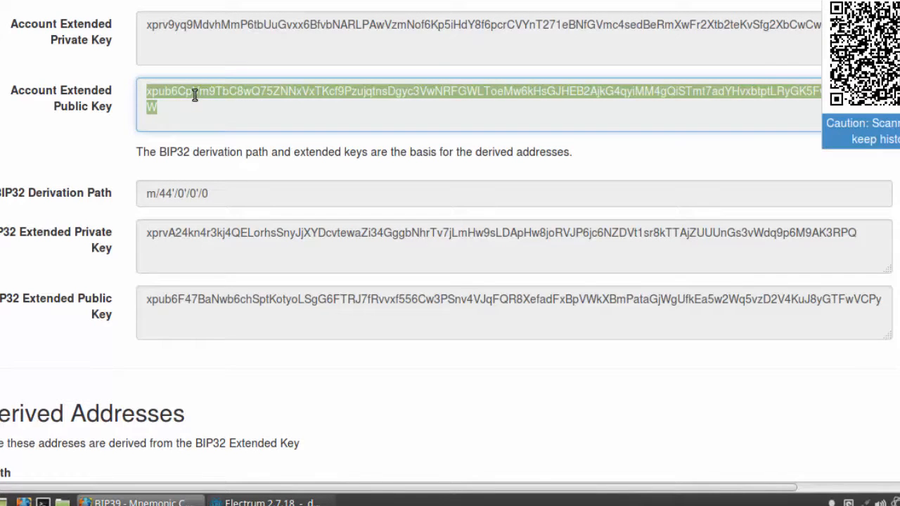
scroll(116, 109, "down", 3)
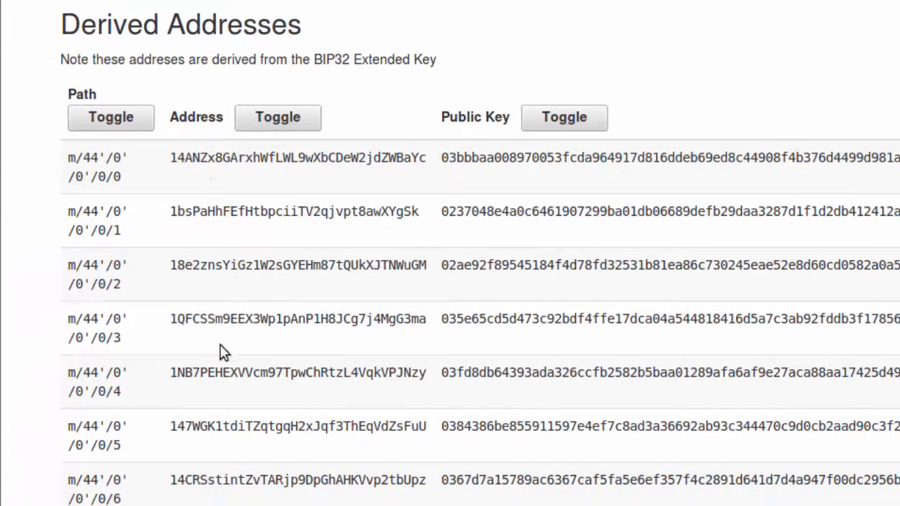
scroll(302, 205, "up", 3)
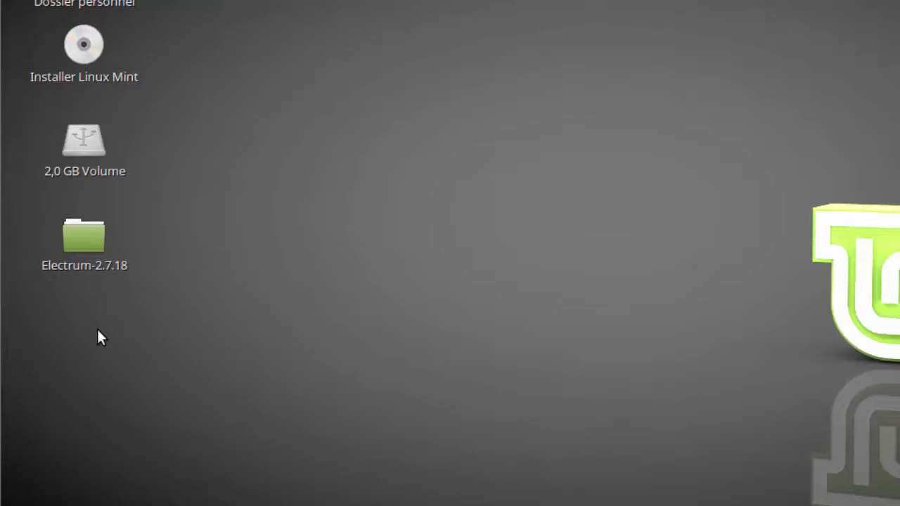
right_click(97, 329)
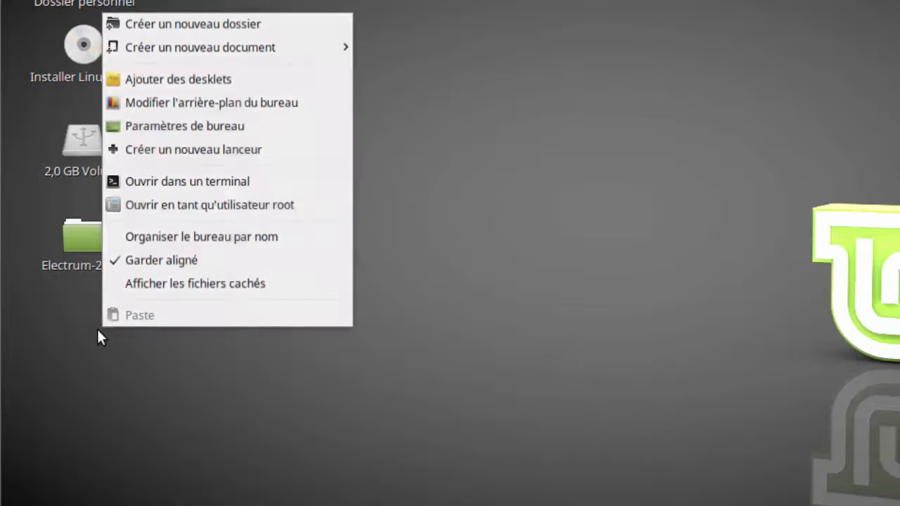
Step: Create a new empty desktop document named account extended public key.txt
mouse_move(323, 48)
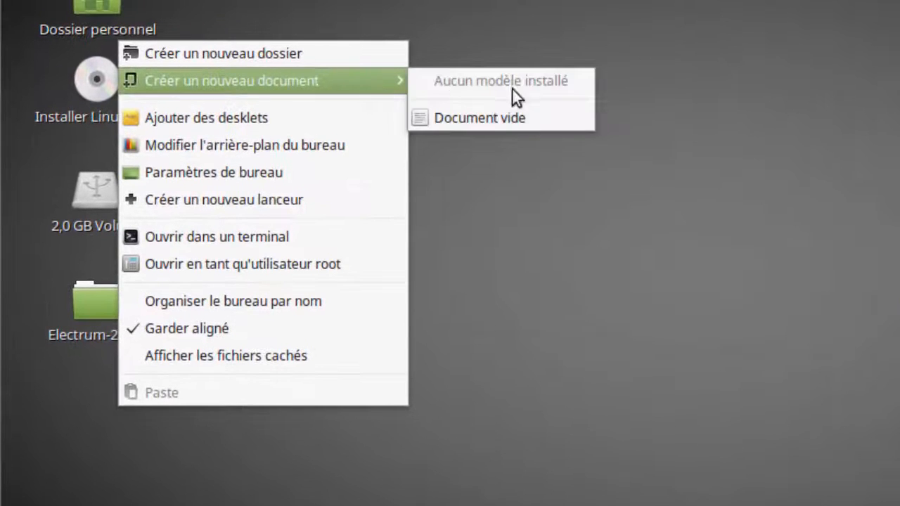
left_click(507, 118)
type("account")
key("Return")
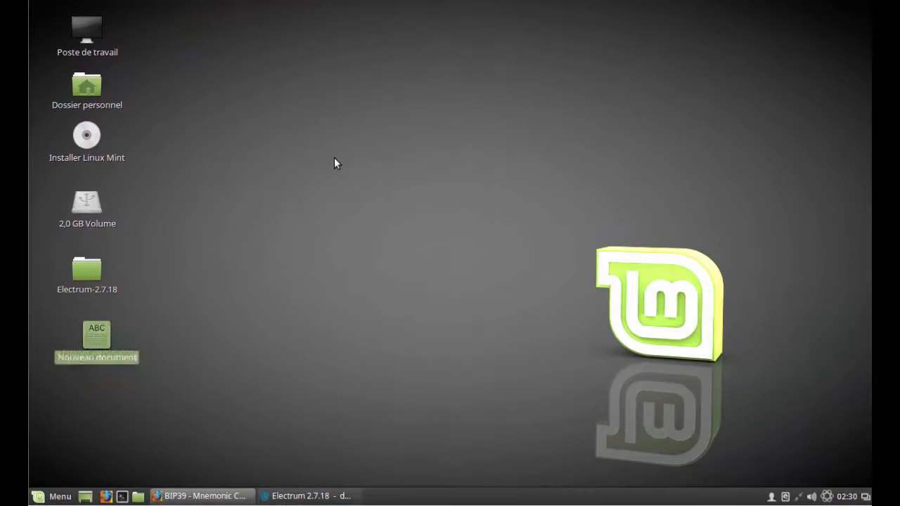
Step: Paste the copied extended public key into the file in Xed, save it and close it
double_click(93, 335)
right_click(305, 233)
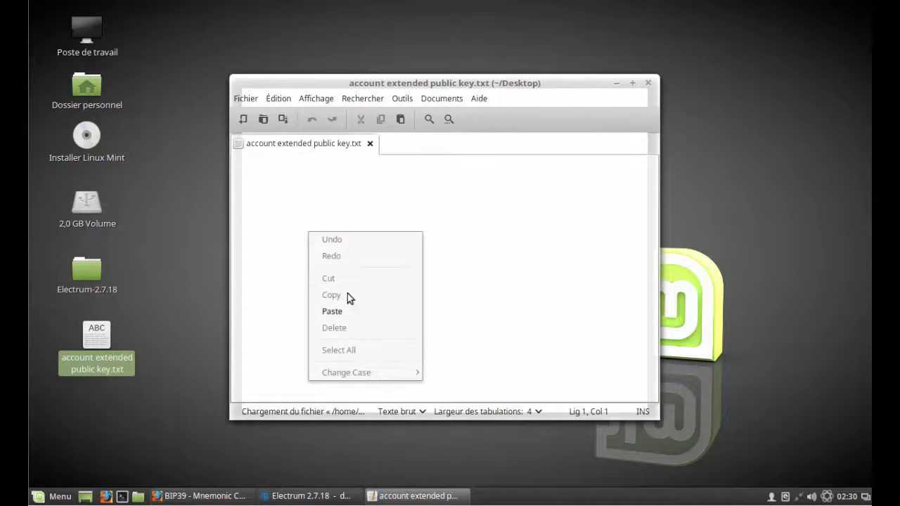
left_click(350, 311)
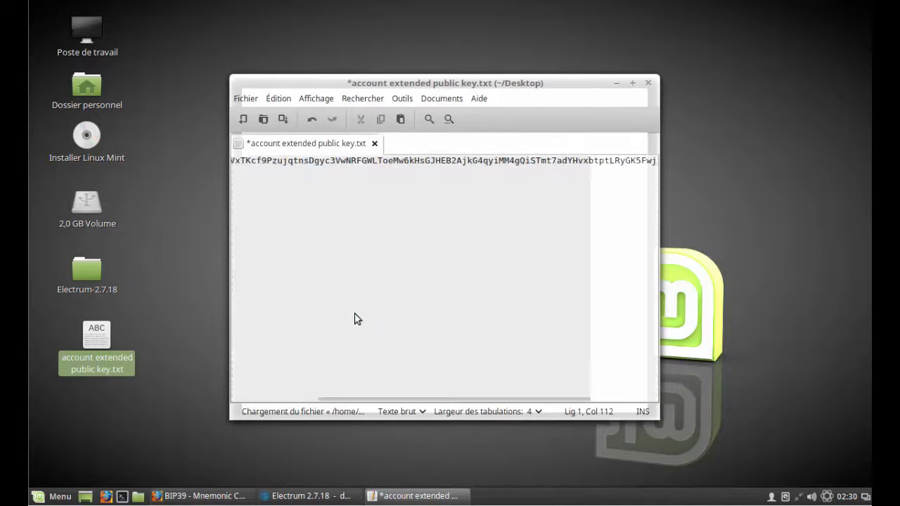
left_click(249, 100)
left_click(266, 153)
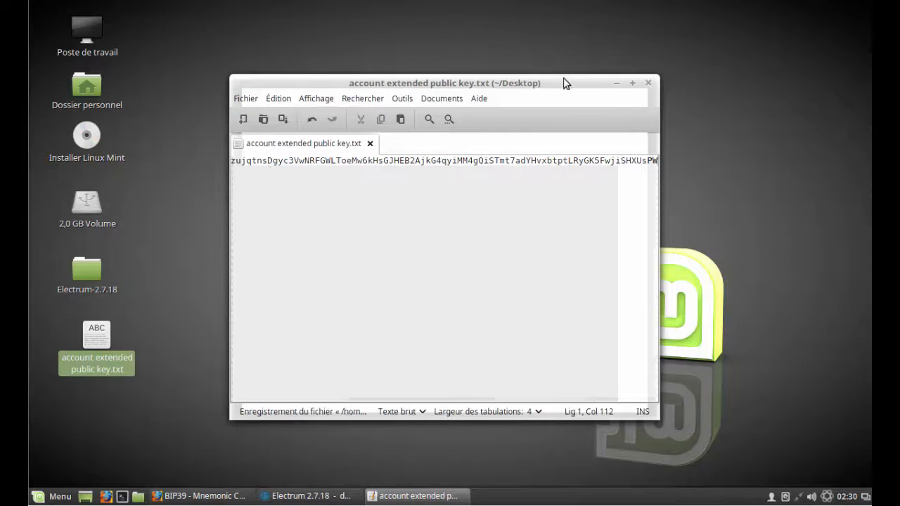
left_click(648, 84)
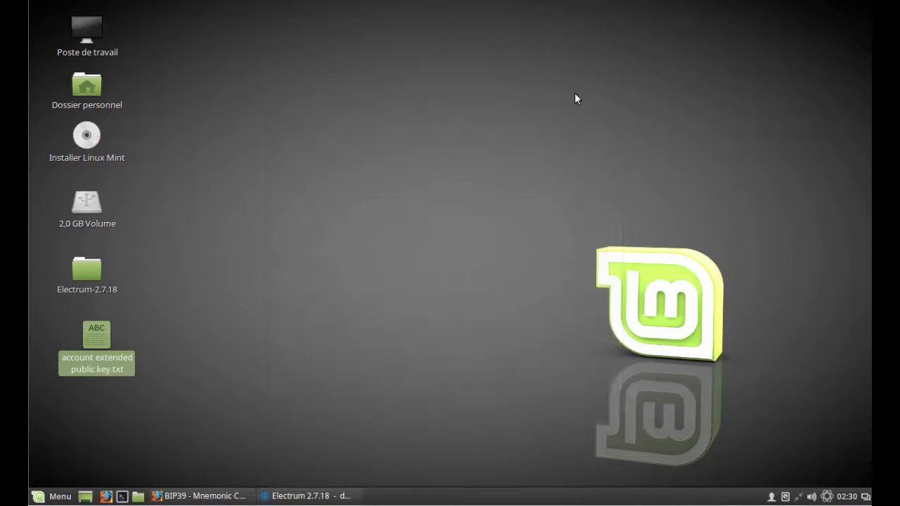
Step: Copy account extended public key.txt onto the 2,0 GB Volume drive and close the drive window
right_click(104, 341)
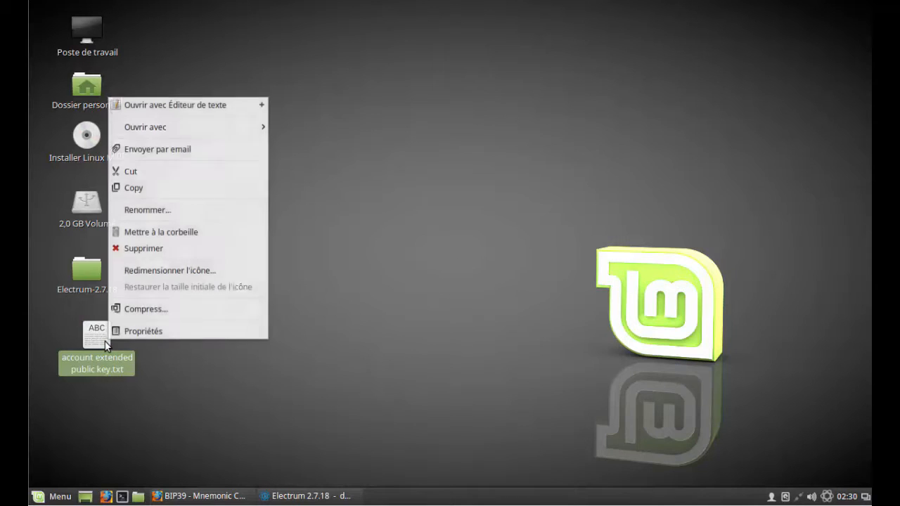
left_click(146, 185)
left_click(94, 203)
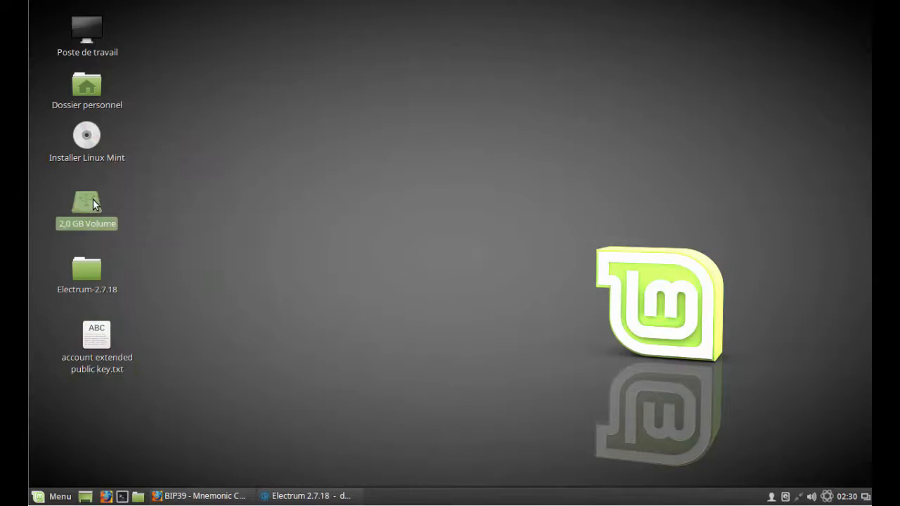
double_click(94, 203)
right_click(396, 244)
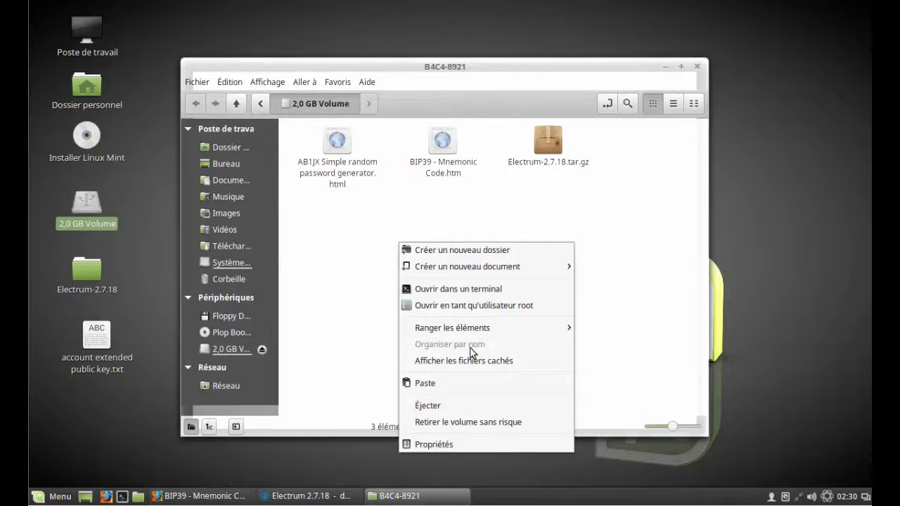
left_click(478, 383)
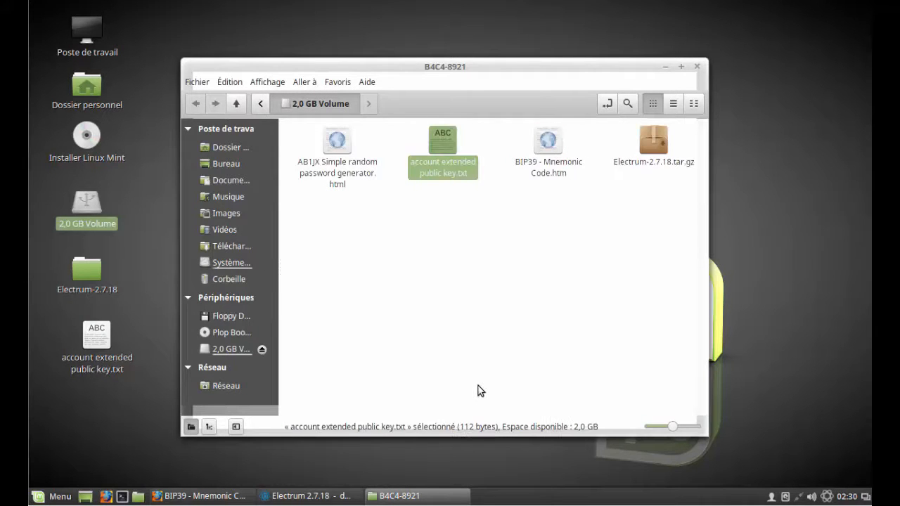
left_click(697, 66)
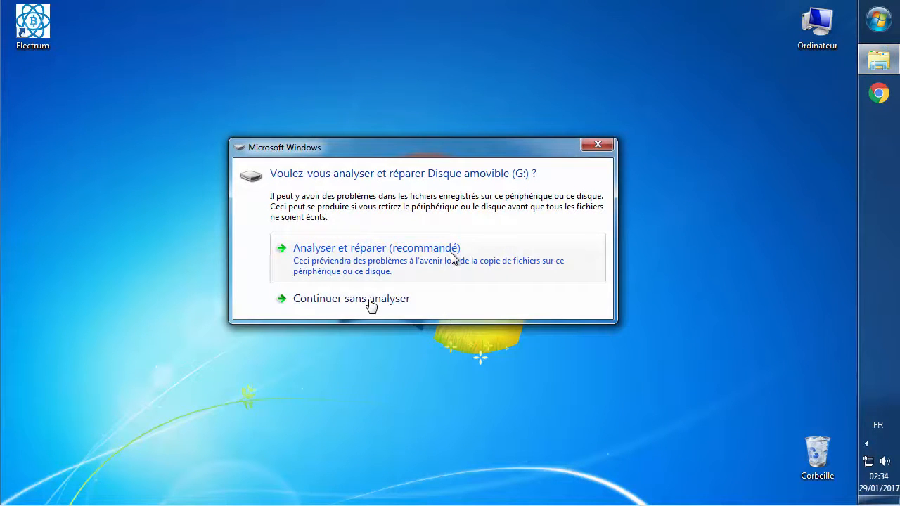
Step: Skip the drive scan and open account extended public key.txt from removable drive G:
left_click(373, 300)
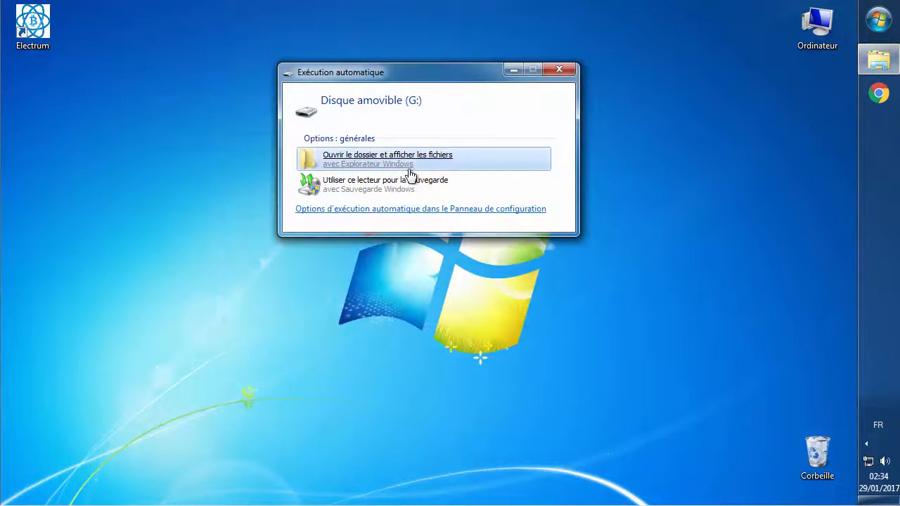
left_click(422, 162)
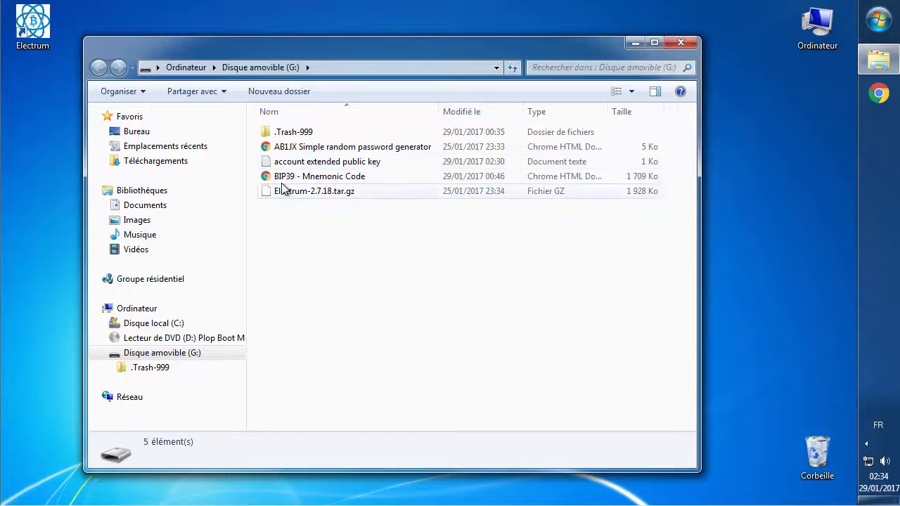
left_click(319, 161)
left_click_drag(358, 59, 444, 61)
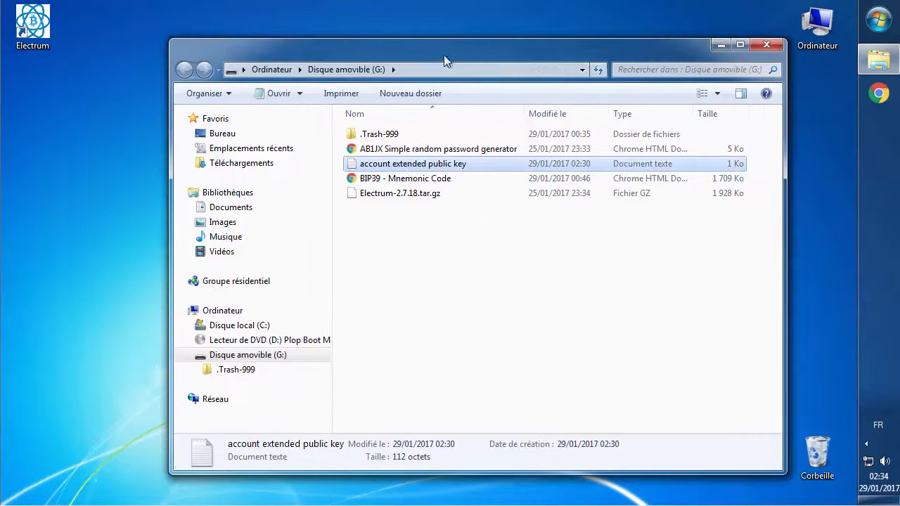
double_click(395, 166)
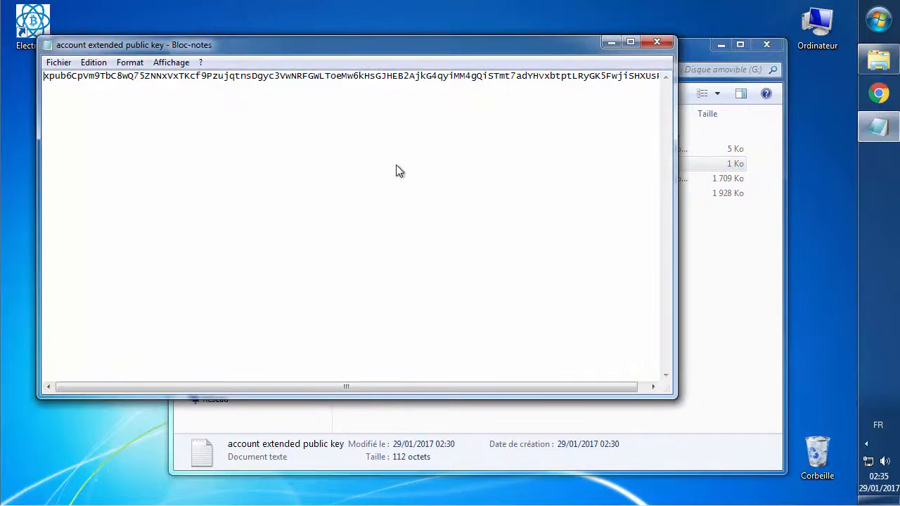
Step: Copy the full xpub line in Notepad, then close Notepad
left_click_drag(47, 80, 209, 90)
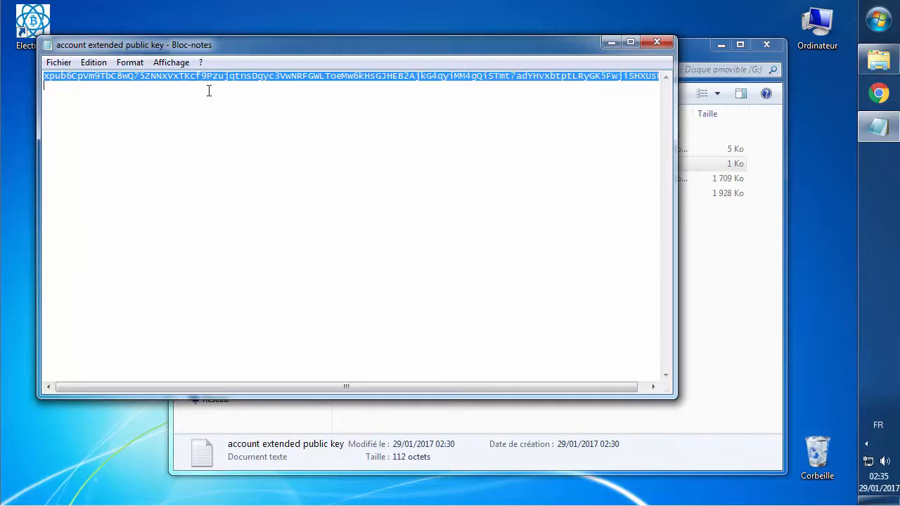
left_click_drag(571, 88, 683, 73)
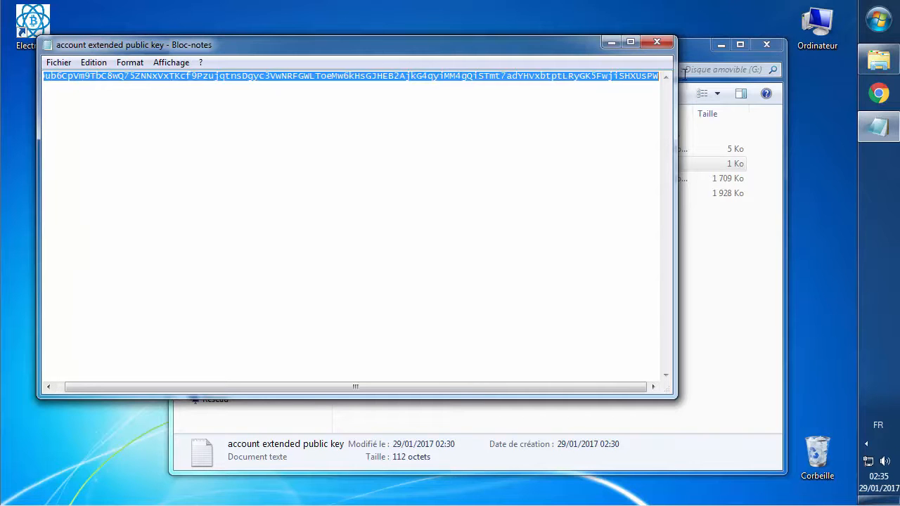
right_click(322, 73)
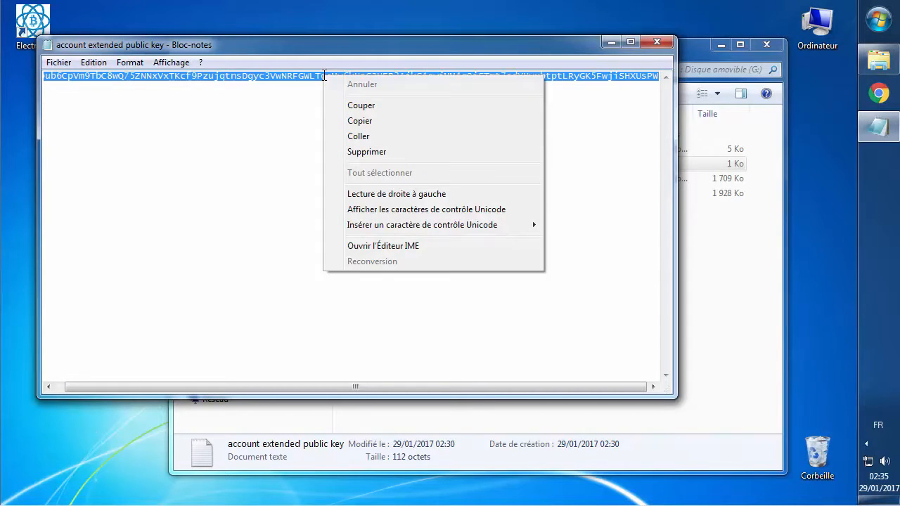
left_click(386, 122)
left_click(657, 41)
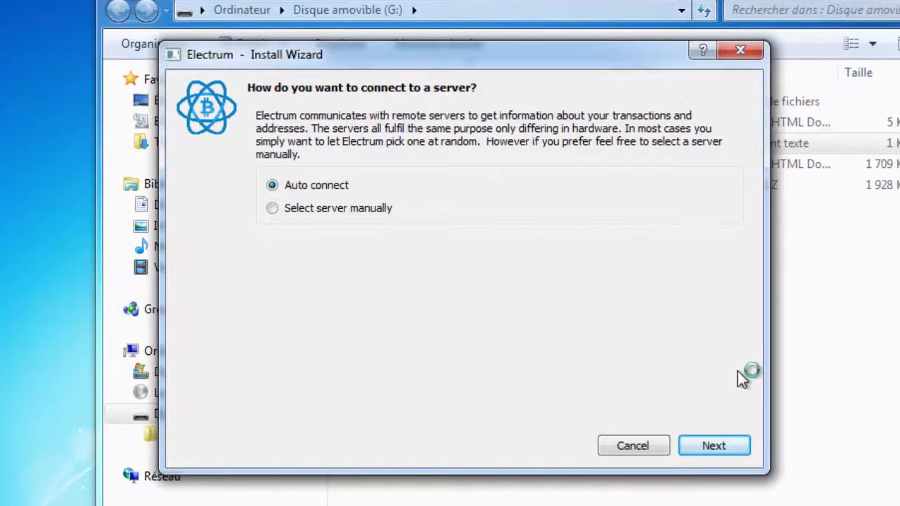
Step: Keep auto-connect and a Standard wallet, choosing to create it from public keys
left_click(723, 445)
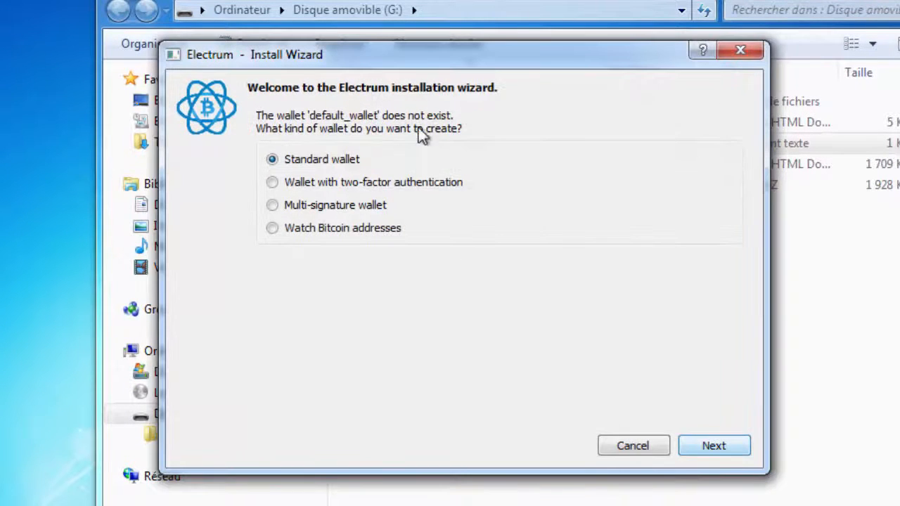
left_click(736, 452)
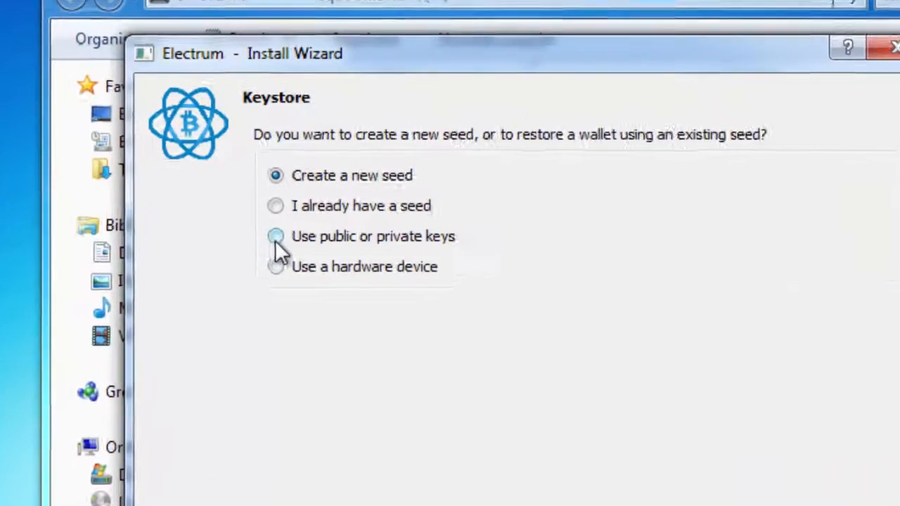
left_click(276, 239)
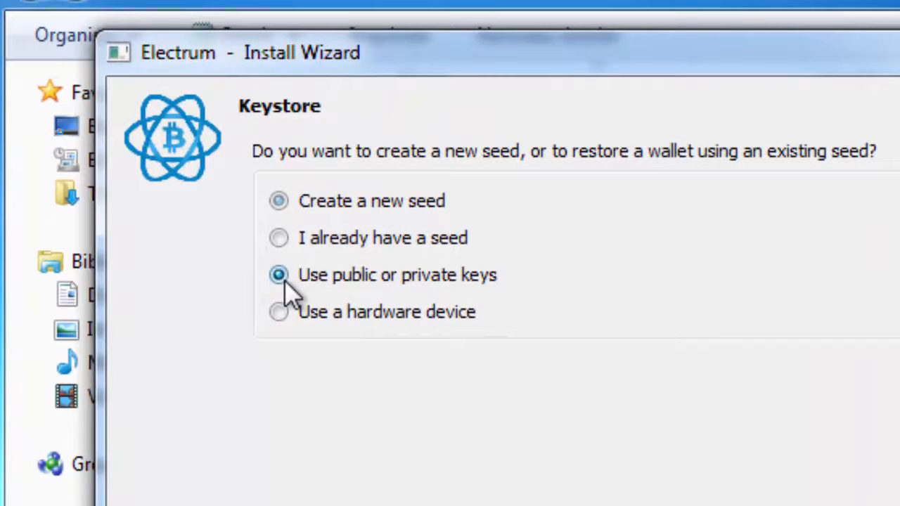
left_click(724, 471)
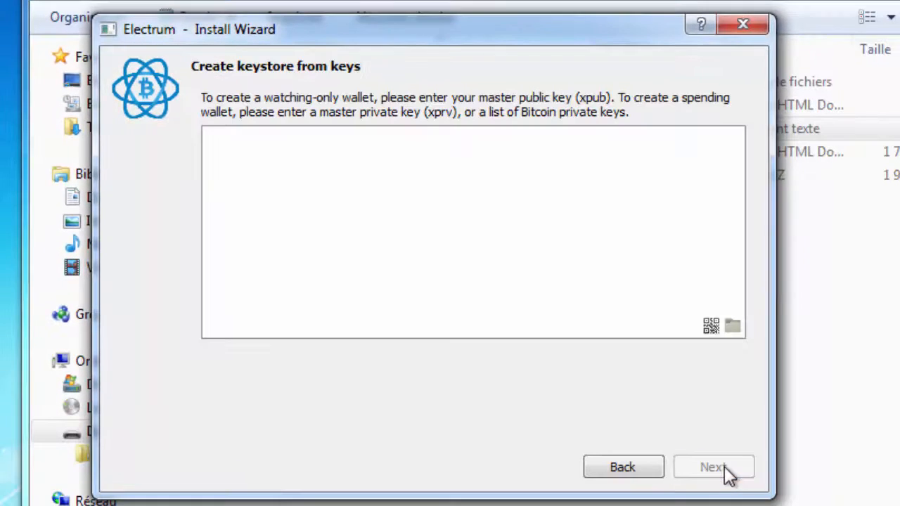
Step: Paste the xpub as the master public key and generate the watching-only wallet
right_click(220, 139)
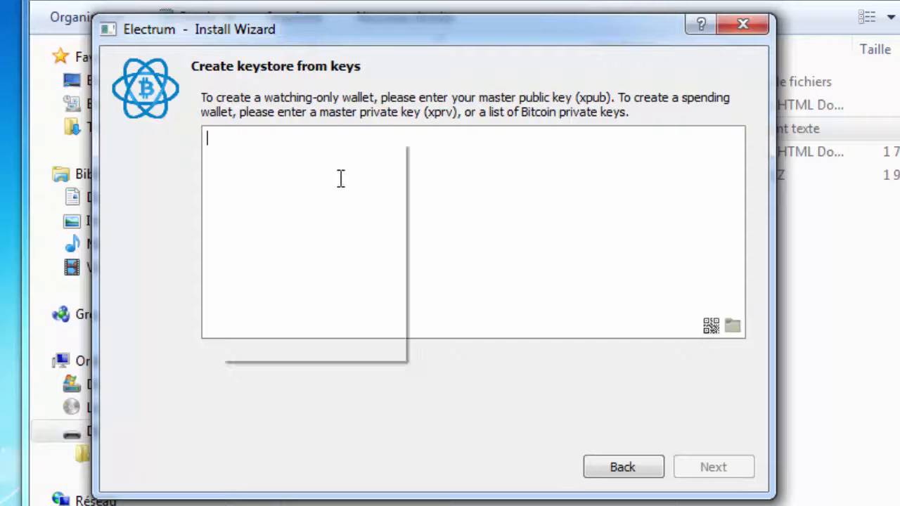
left_click(290, 259)
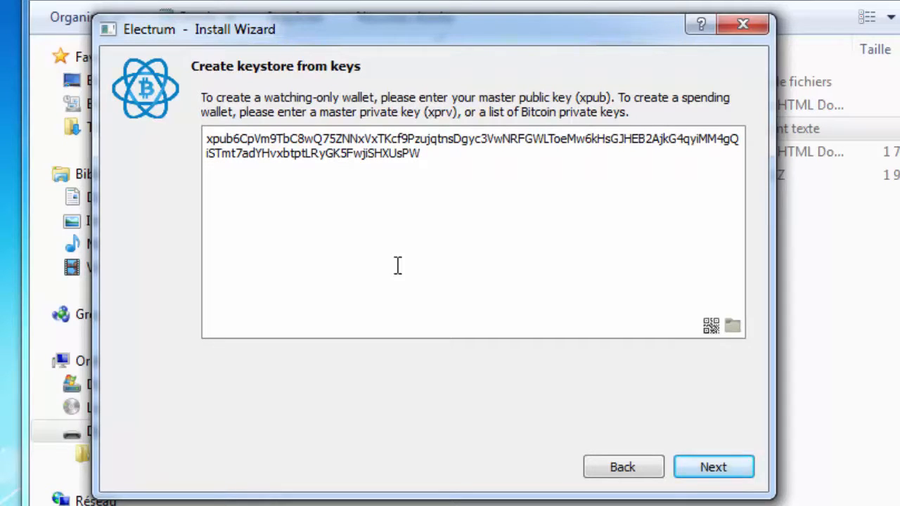
left_click(744, 476)
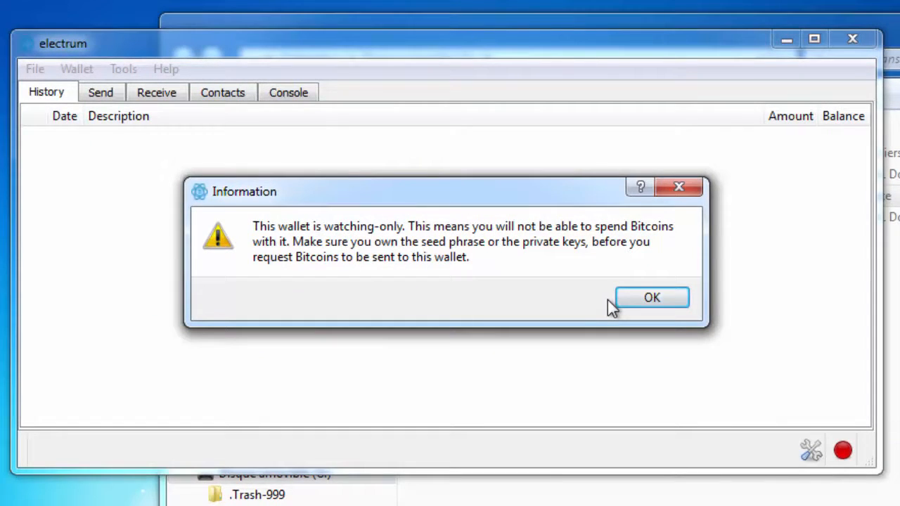
Step: Dismiss the watching-only notice, review the 2017-01-29 incoming transaction in History, then go to Send
left_click(645, 300)
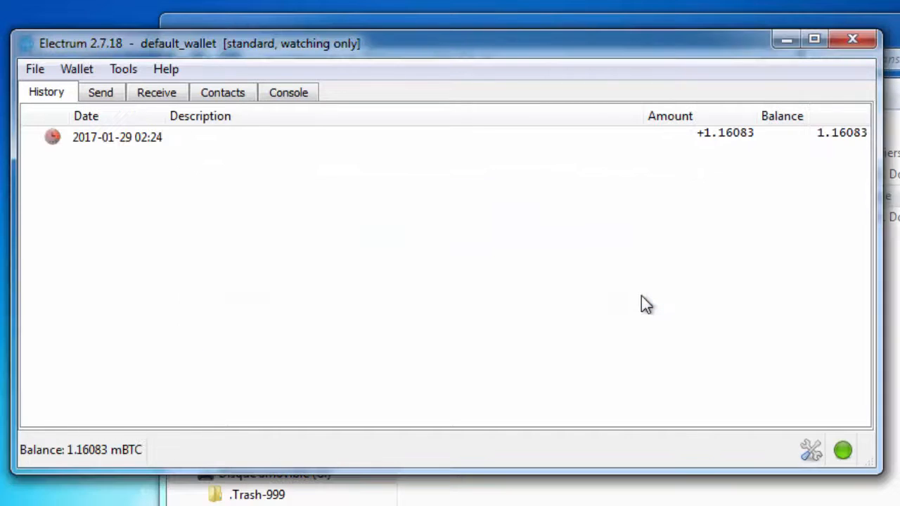
left_click(106, 135)
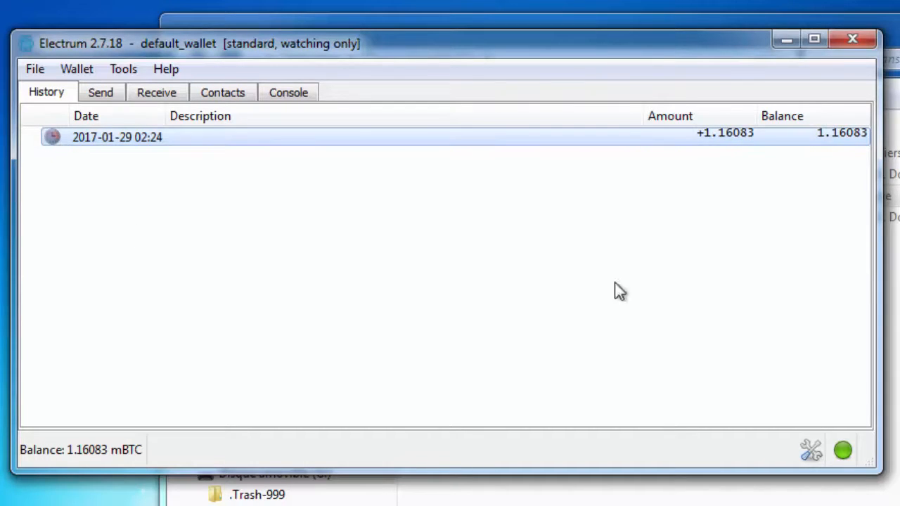
left_click(104, 95)
left_click(52, 90)
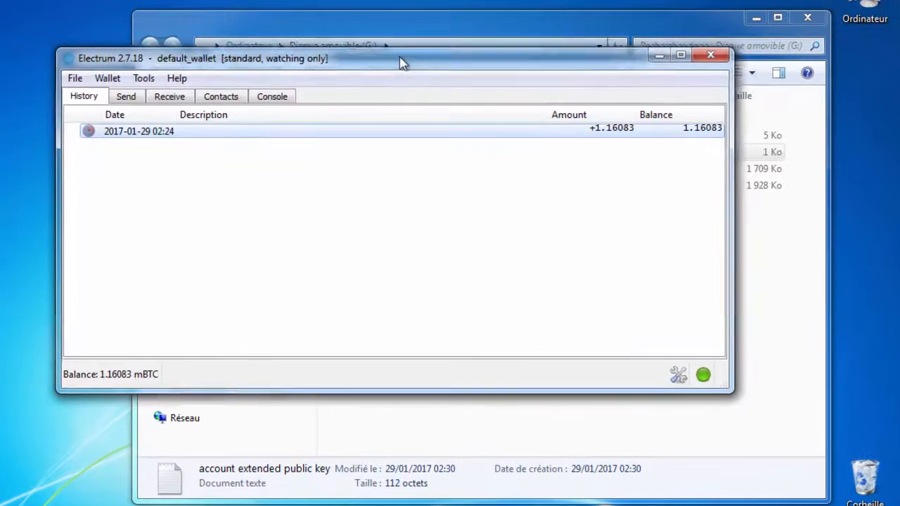
left_click(132, 103)
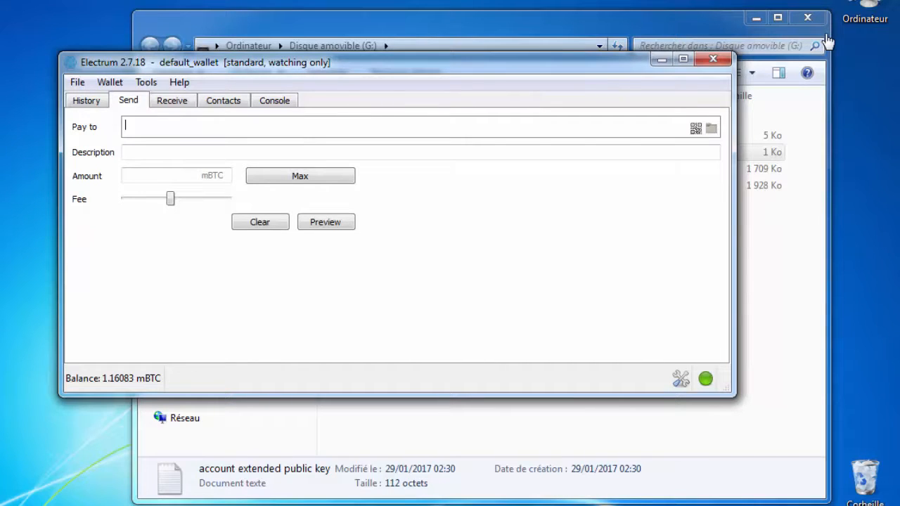
Step: Copy the recipient's bitcoin address from the text file in the Documents library
mouse_move(899, 49)
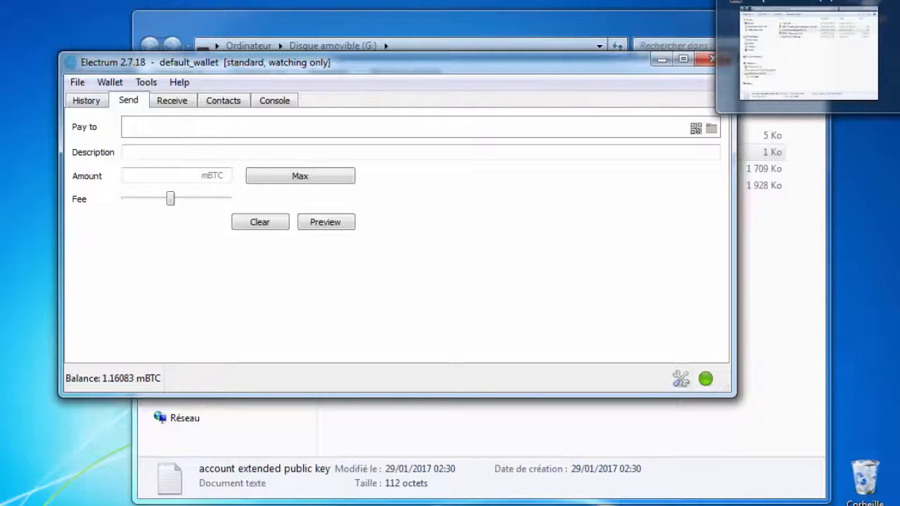
left_click(809, 53)
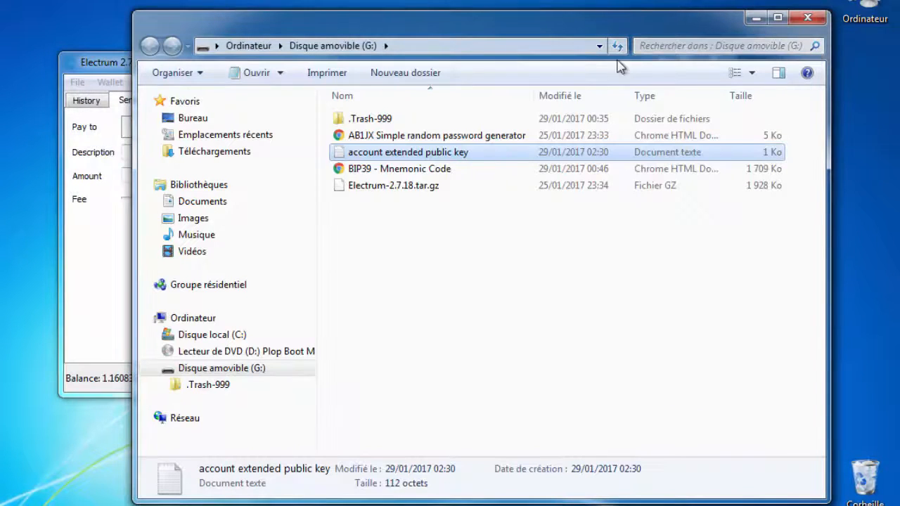
left_click(201, 200)
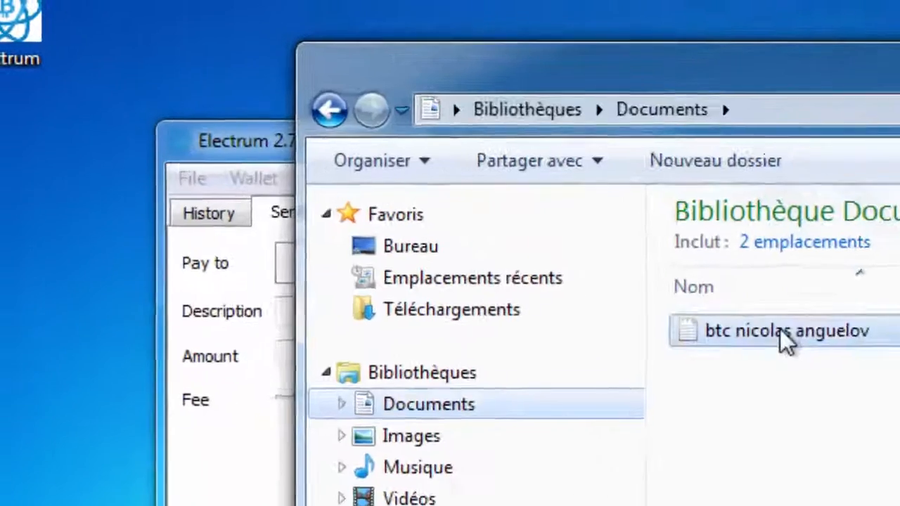
double_click(780, 328)
left_click_drag(496, 134, 7, 128)
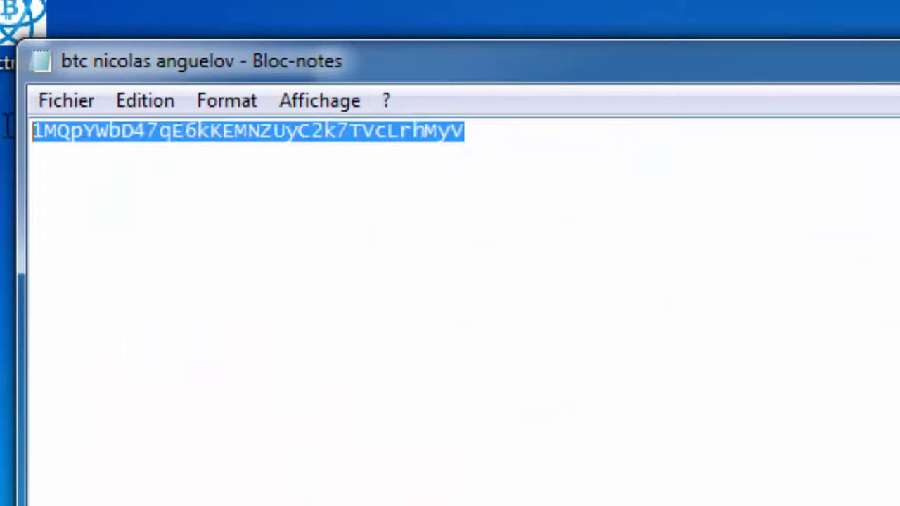
right_click(232, 132)
left_click(348, 243)
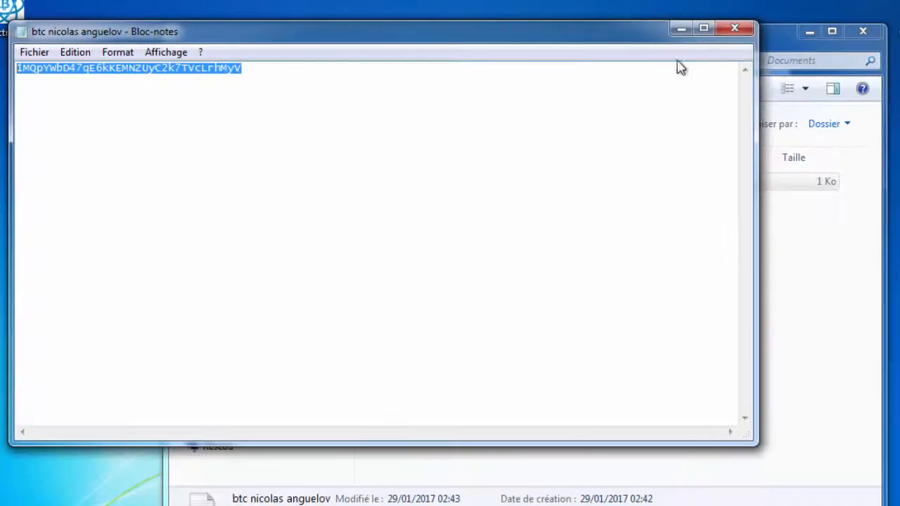
left_click(741, 28)
left_click(834, 30)
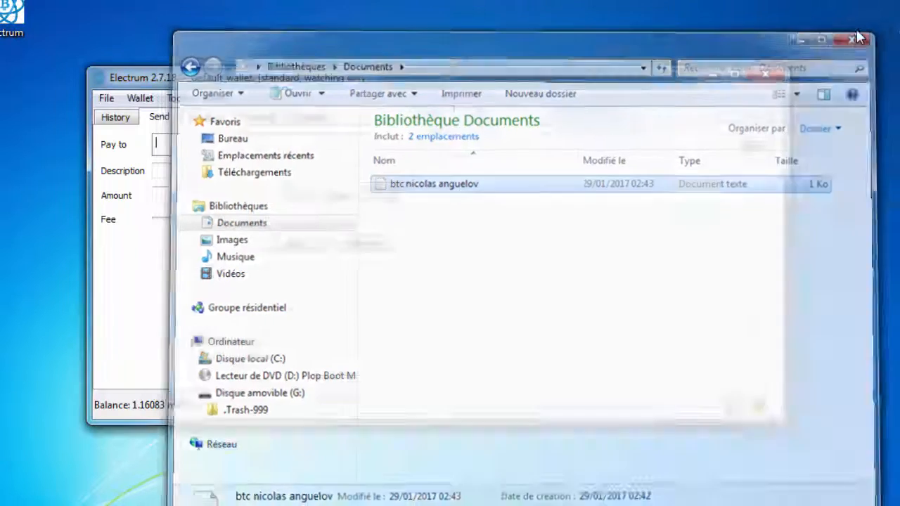
Step: Paste the address into Pay to, send the maximum 1.06483 mBTC, and preview the transaction
left_click(203, 142)
right_click(203, 143)
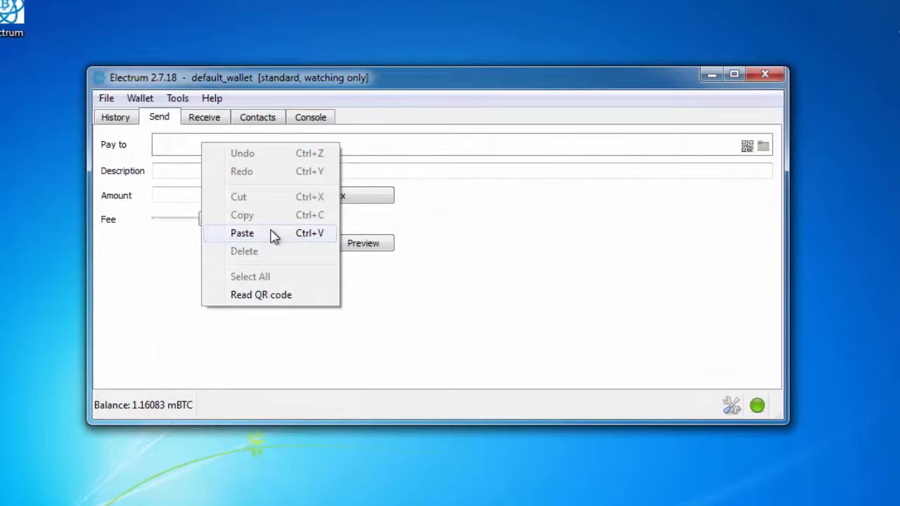
left_click(328, 235)
left_click(351, 201)
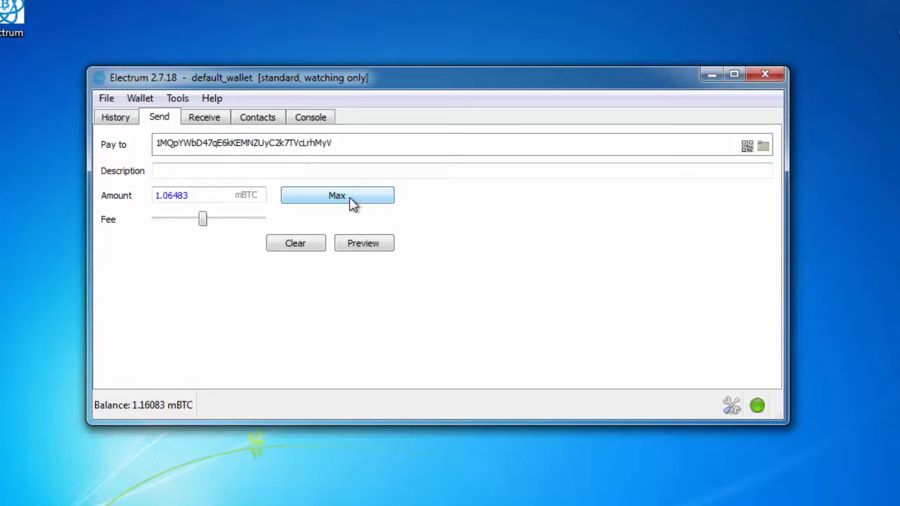
left_click(367, 246)
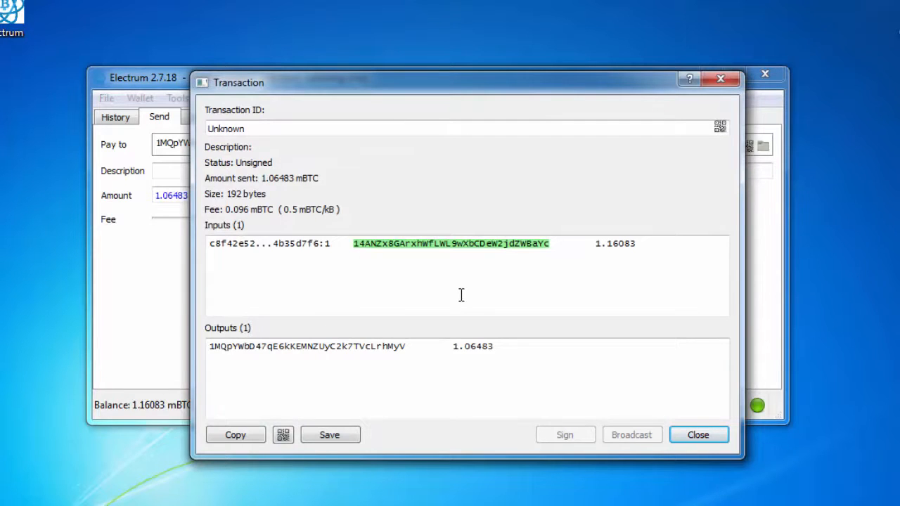
Step: Save the unsigned transaction as unsigned.txn on Disque amovible (G:), then close the dialog and Electrum
left_click(343, 437)
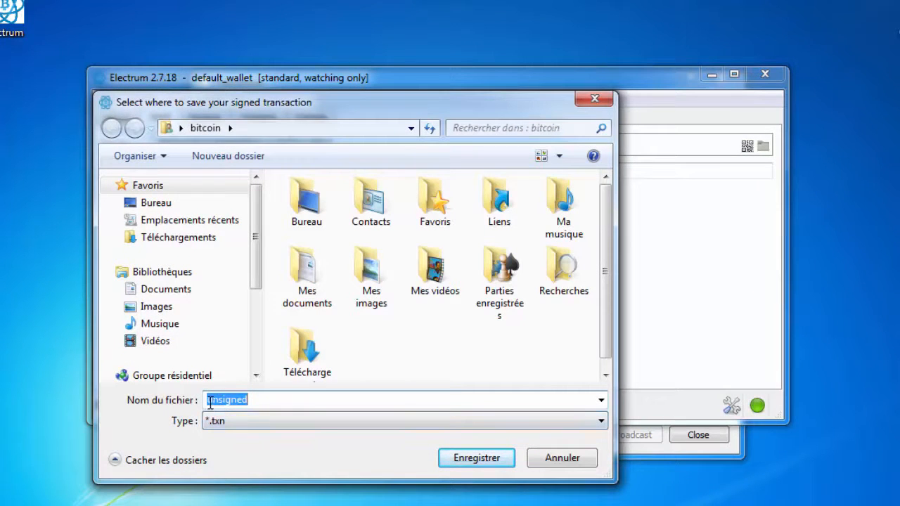
left_click_drag(257, 225, 257, 287)
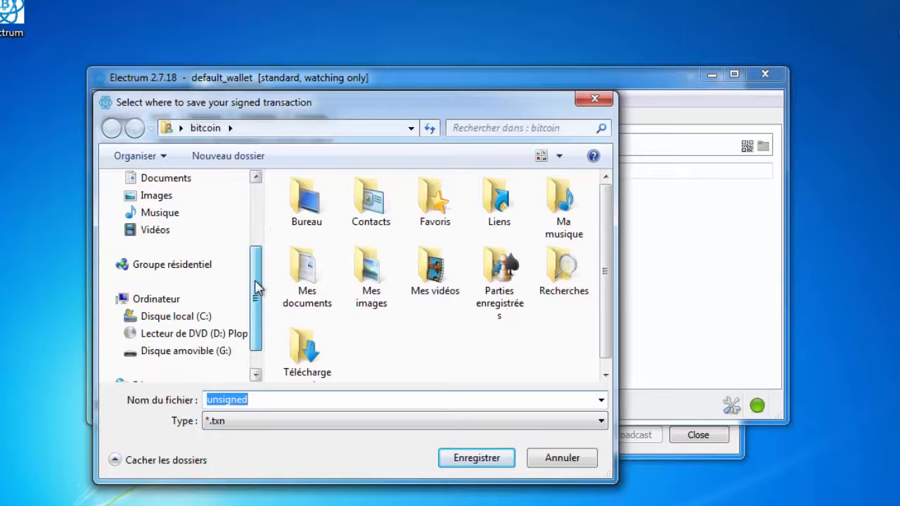
left_click(186, 352)
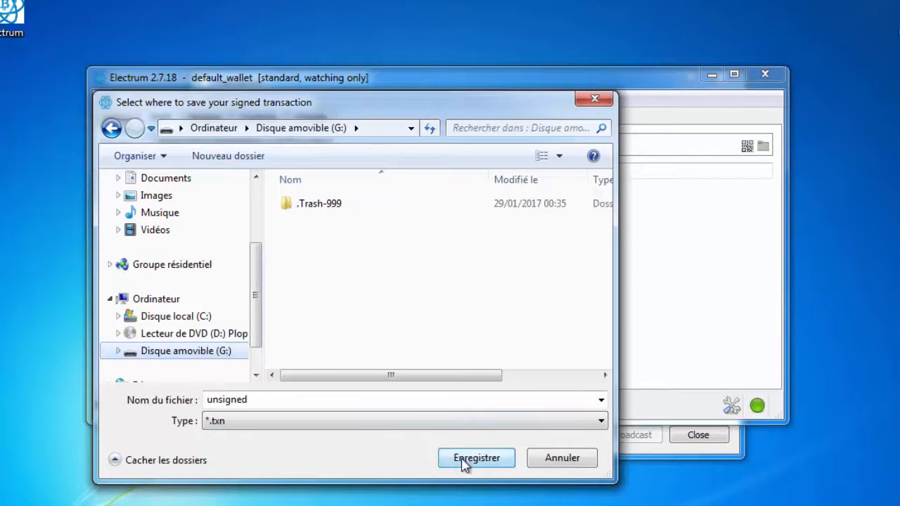
left_click_drag(255, 287, 255, 337)
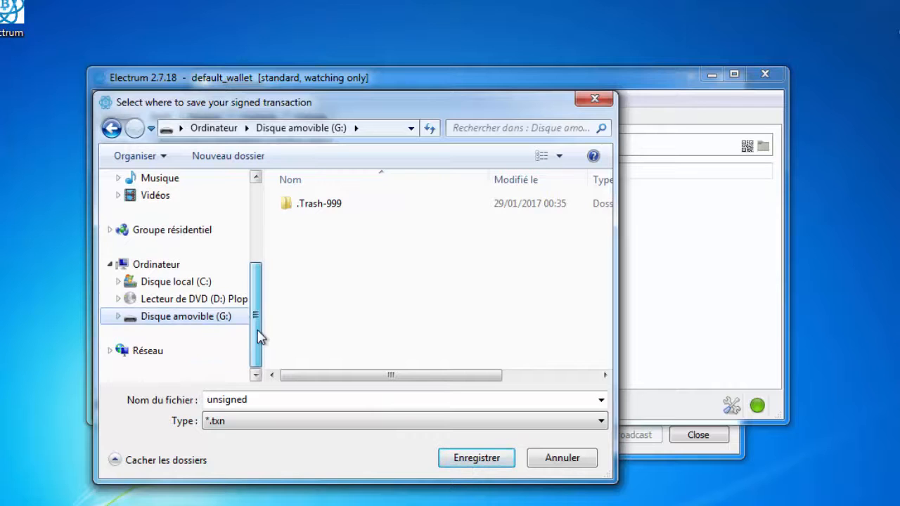
left_click(492, 458)
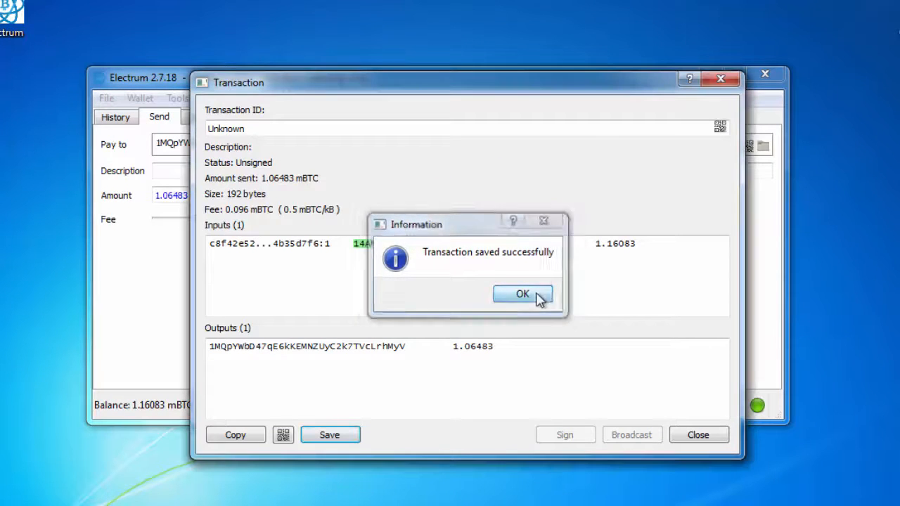
left_click(538, 298)
left_click(708, 436)
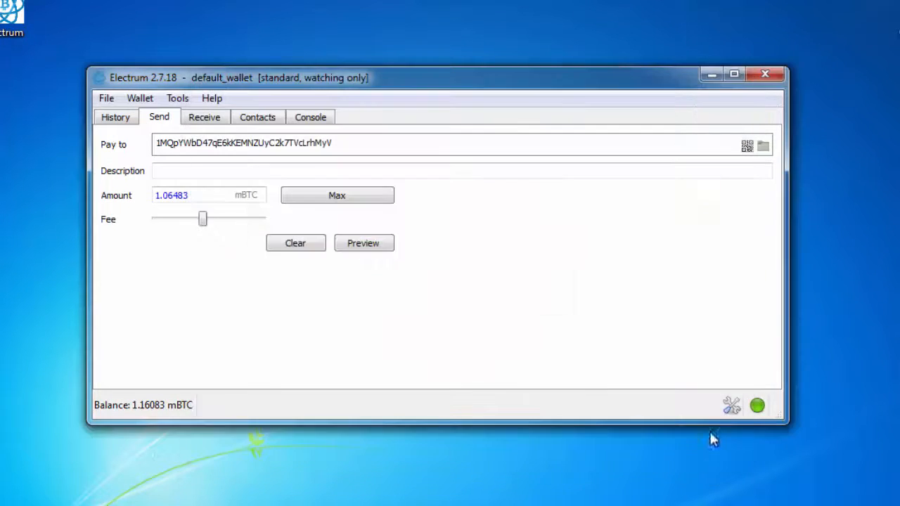
left_click(733, 82)
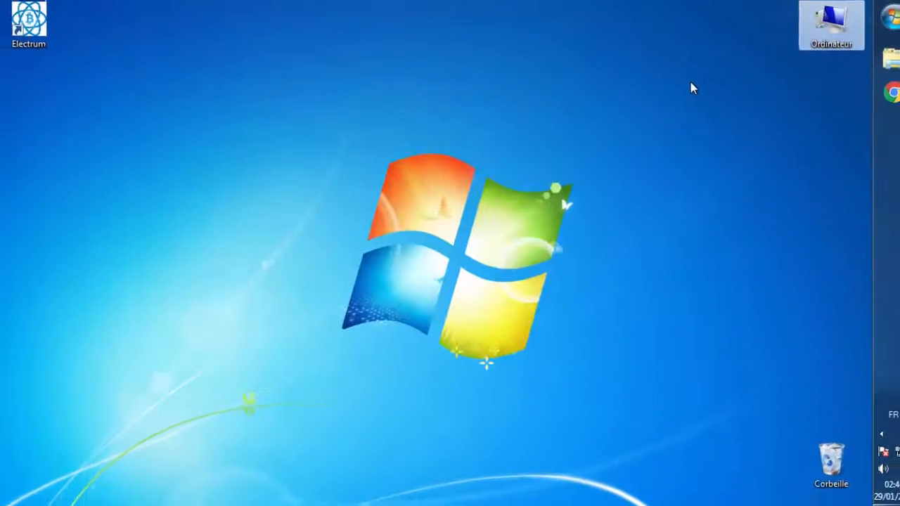
Step: Show the contents of Disque amovible (G:), including unsigned.txn, via Ordinateur
double_click(870, 22)
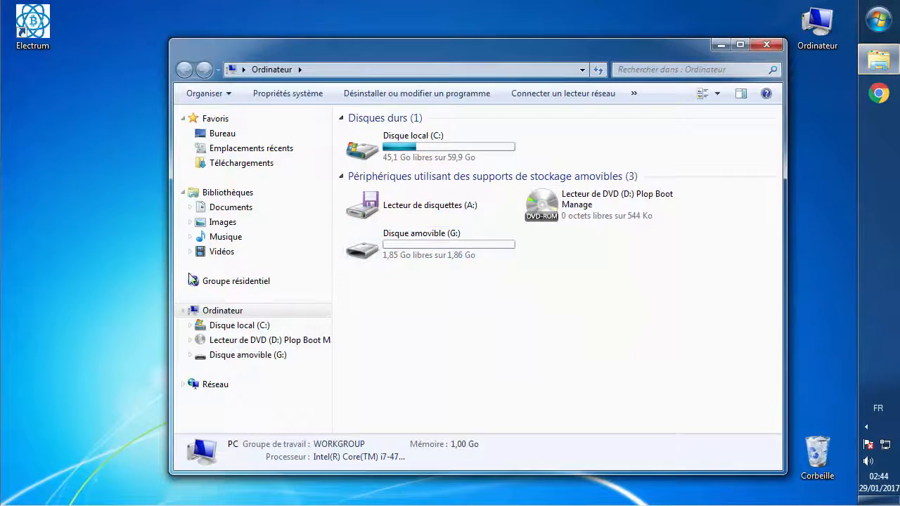
left_click(238, 360)
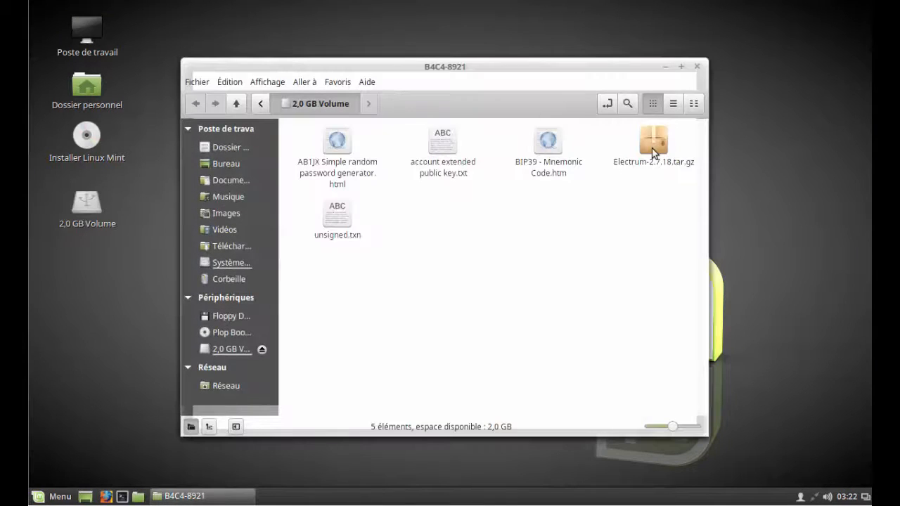
Step: Extract the Electrum-2.7.18 folder from Electrum-2.7.18.tar.gz to the desktop
double_click(652, 148)
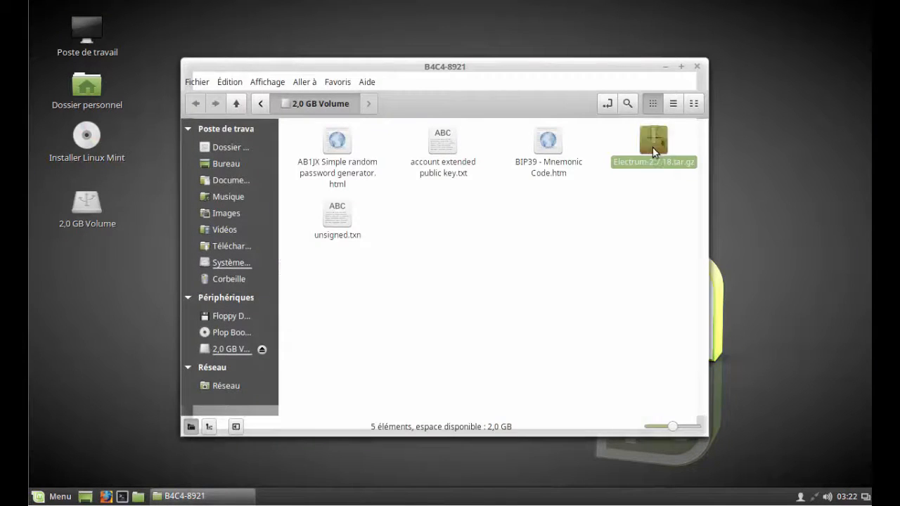
left_click(304, 194)
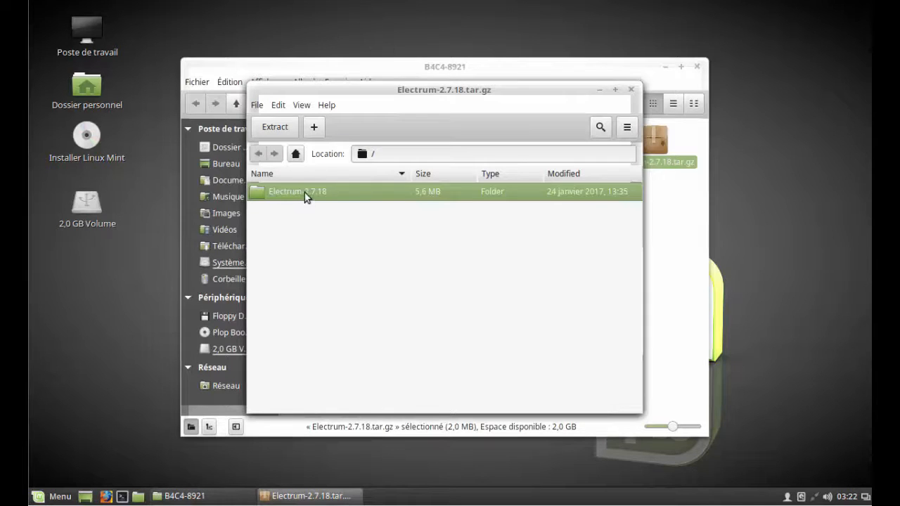
right_click(305, 193)
left_click(339, 225)
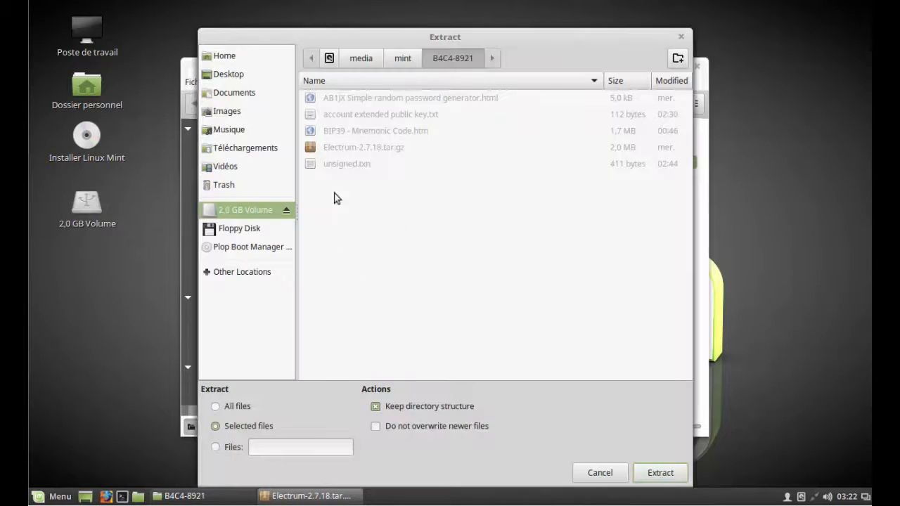
left_click(236, 74)
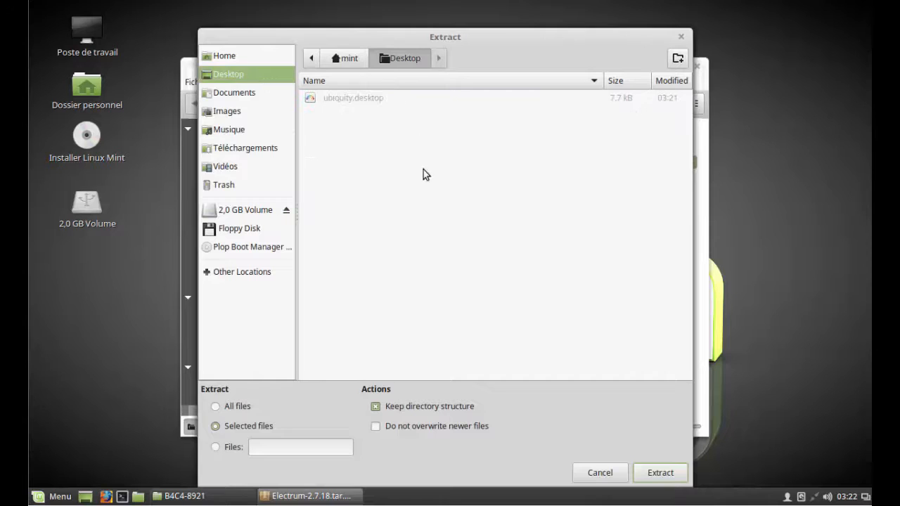
left_click(660, 472)
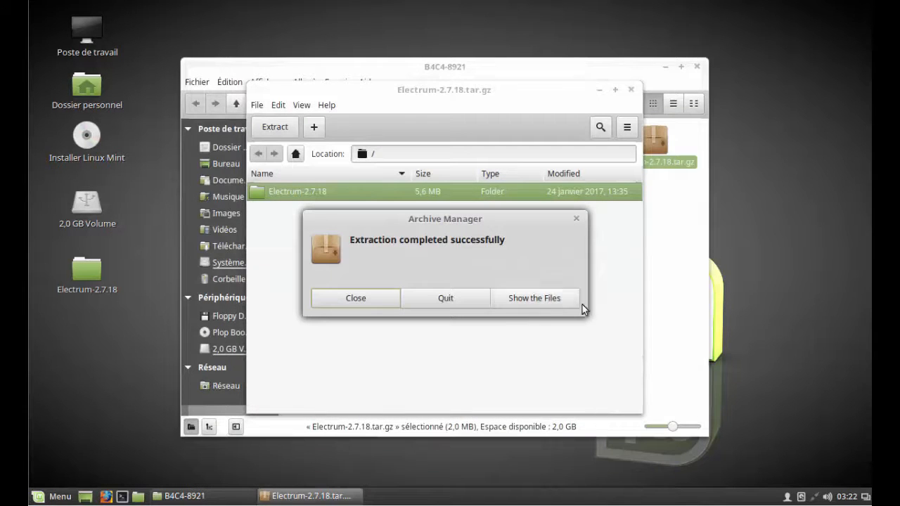
left_click(397, 299)
Step: Open the extracted Electrum-2.7.18 desktop folder and select the electrum program file
left_click(85, 275)
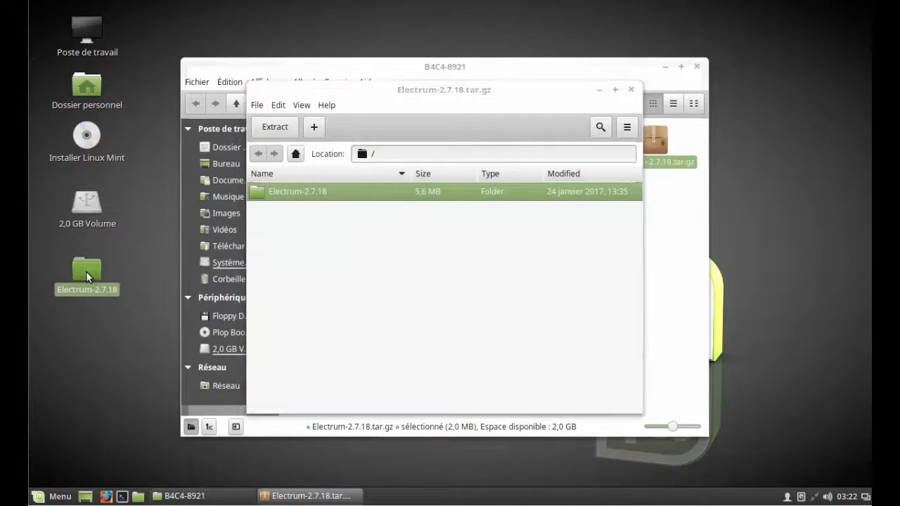
double_click(87, 275)
left_click(442, 242)
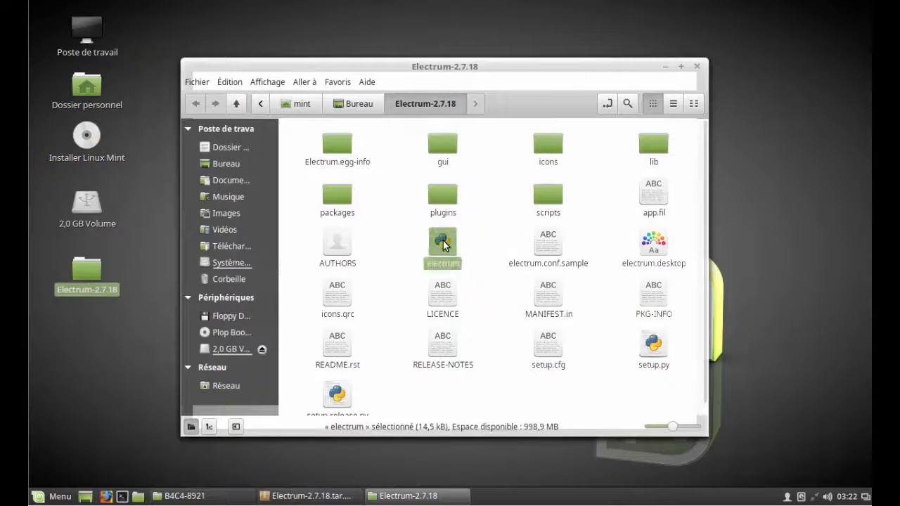
Step: Launch electrum and choose a Standard wallet restored from an existing seed
double_click(443, 243)
left_click(628, 304)
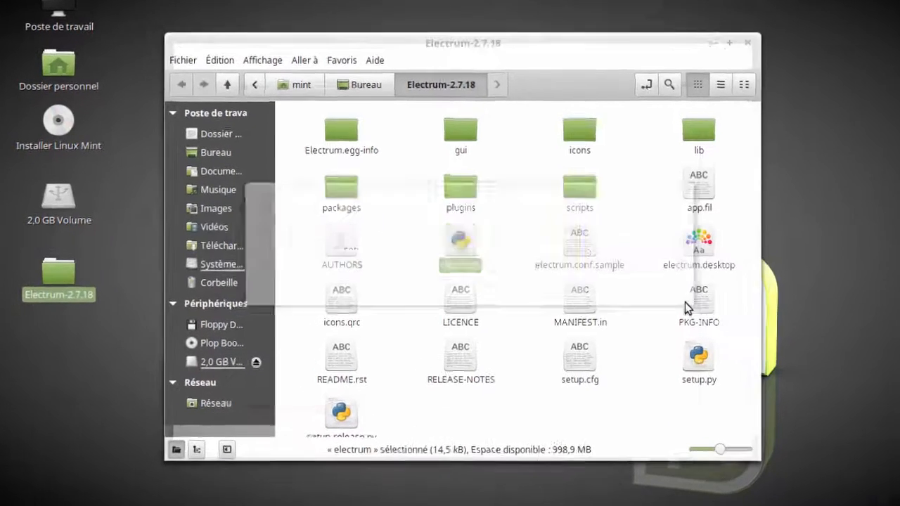
left_click(662, 384)
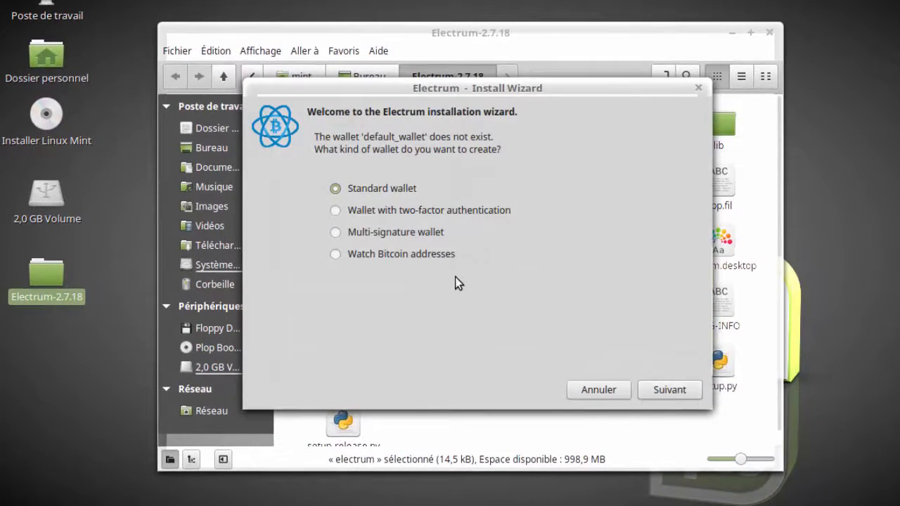
left_click(682, 386)
left_click(339, 199)
left_click(692, 391)
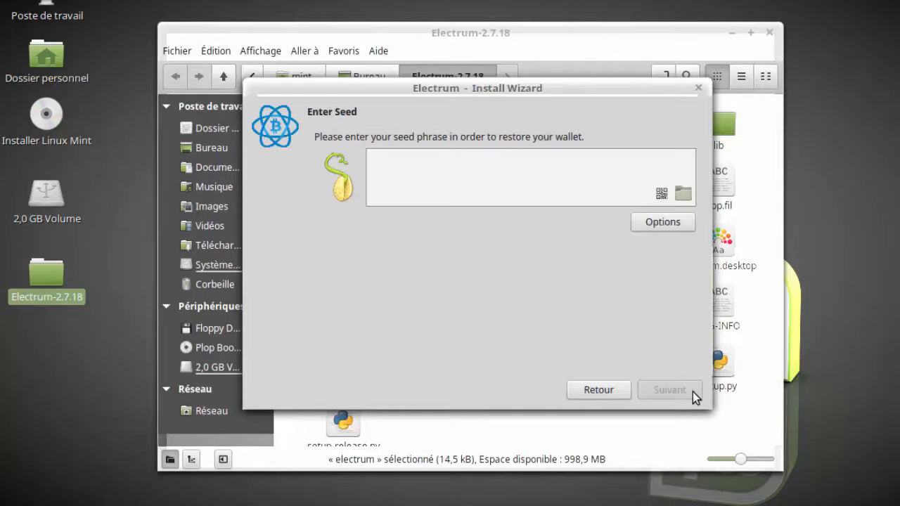
Step: Enter the wallet's seed phrase as a BIP39 seed, keep the default account, and set no password
left_click(450, 167)
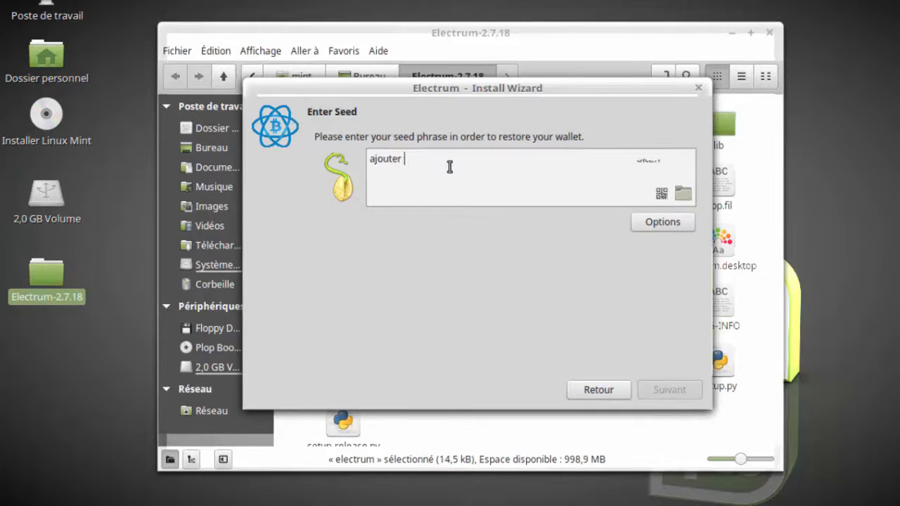
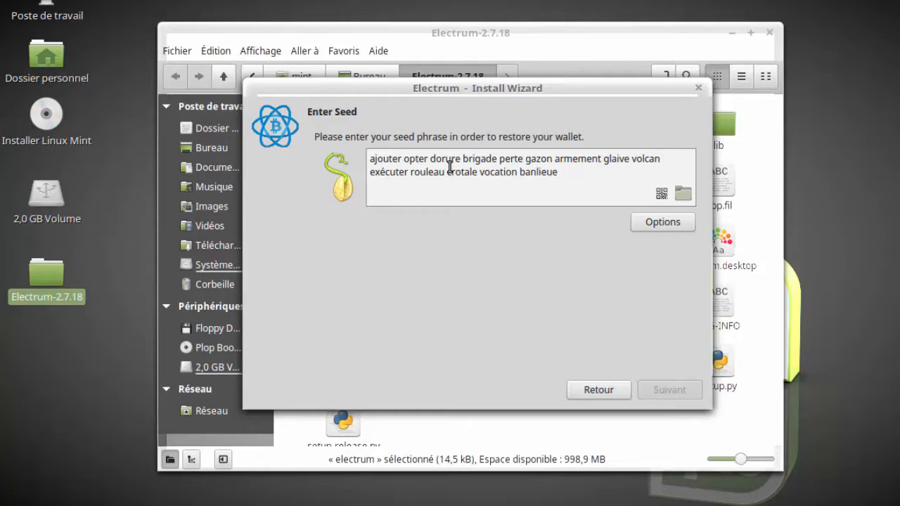
left_click(679, 220)
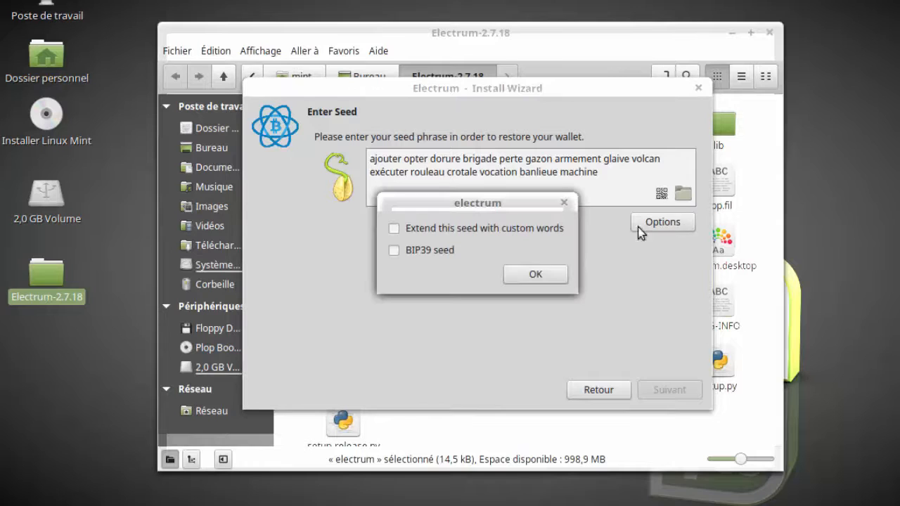
left_click(394, 251)
left_click(555, 276)
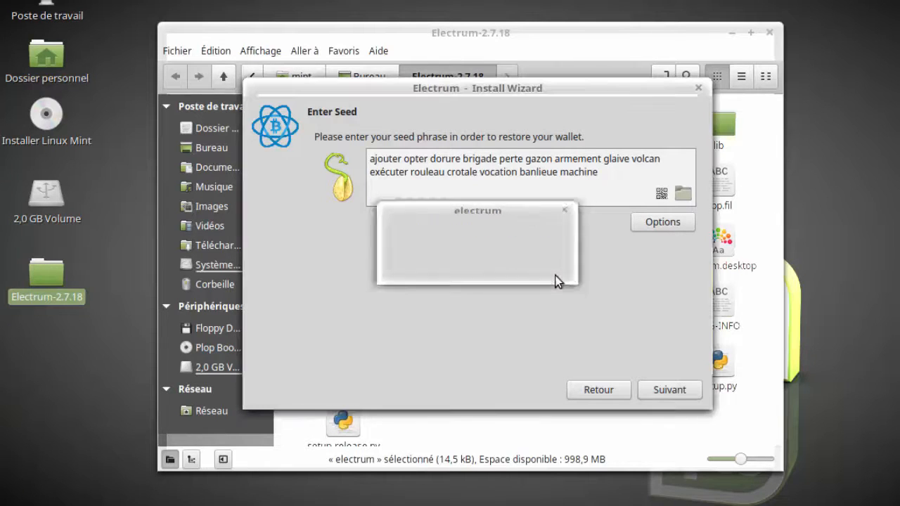
left_click(673, 390)
left_click(676, 389)
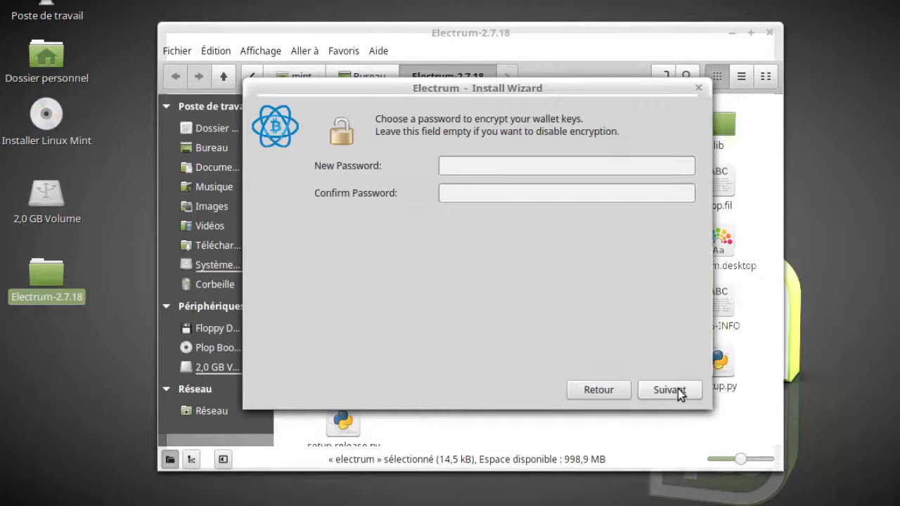
left_click(677, 389)
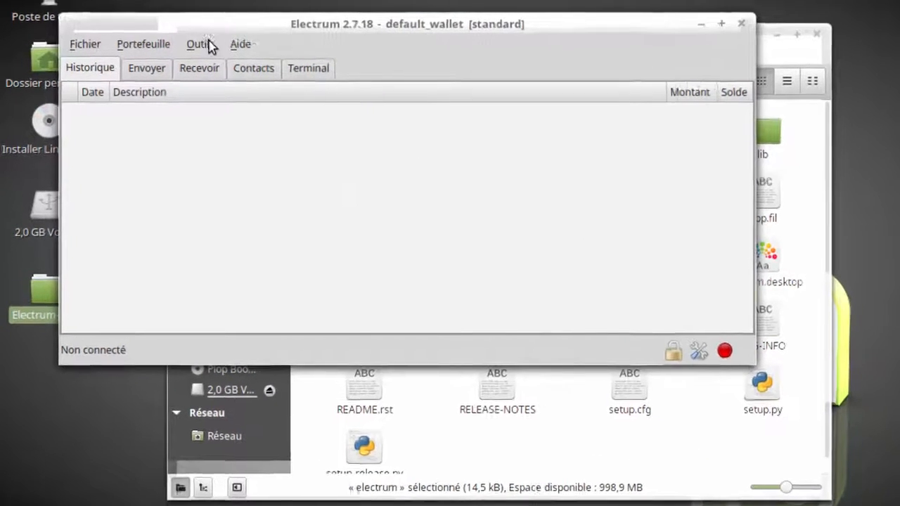
Step: Load the unsigned.txn transaction from the 2,0 GB USB volume into Electrum
left_click(208, 44)
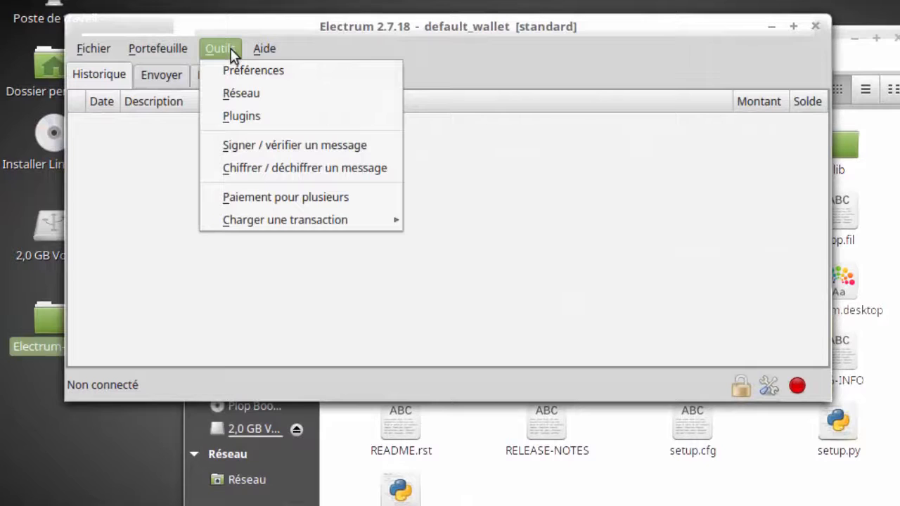
mouse_move(305, 222)
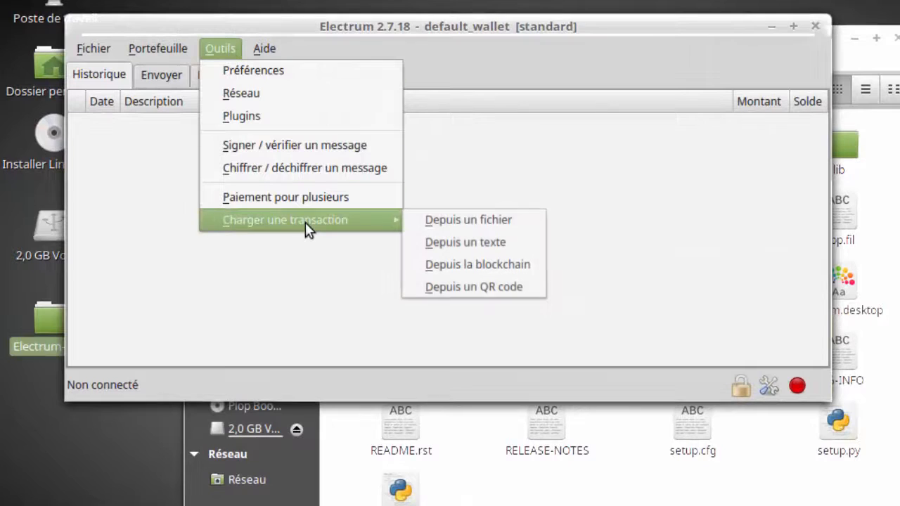
left_click(504, 226)
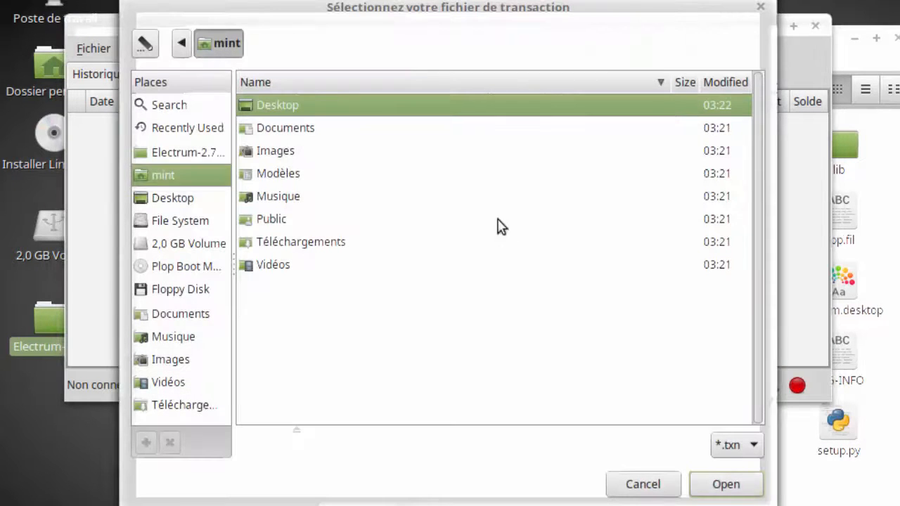
left_click(196, 250)
double_click(269, 111)
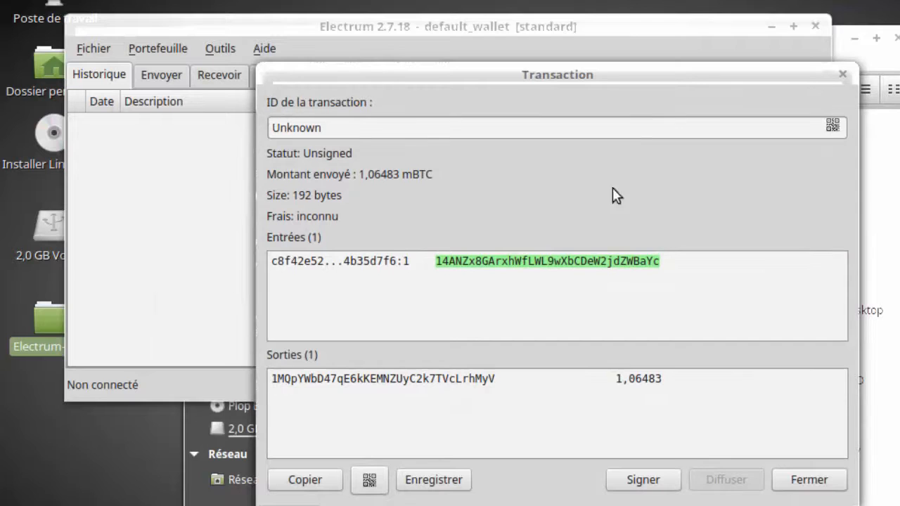
Step: Sign the 1.06483 mBTC transaction and save the signed .txn file to the USB drive
left_click(643, 479)
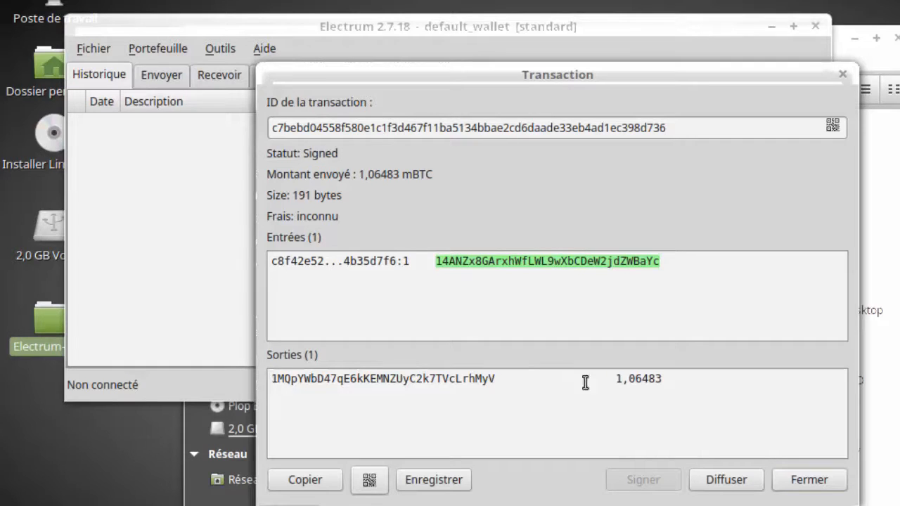
left_click(434, 480)
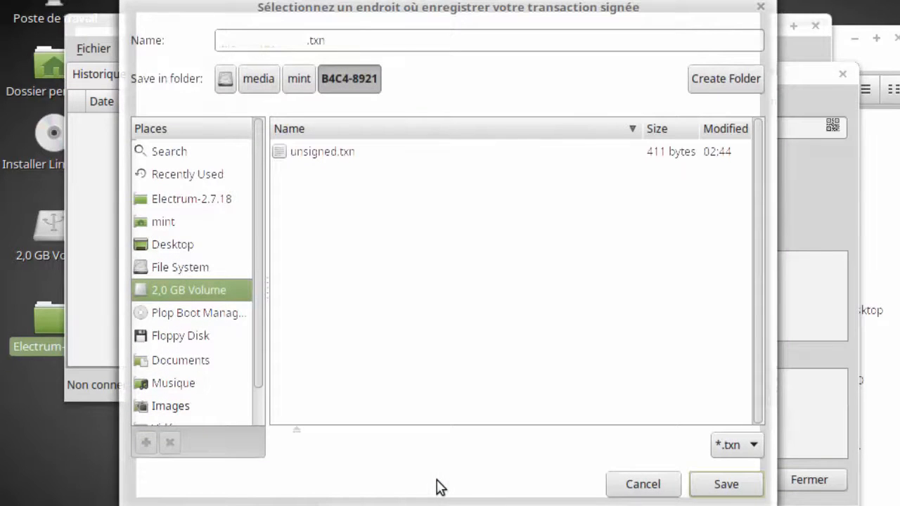
left_click(726, 485)
left_click(664, 291)
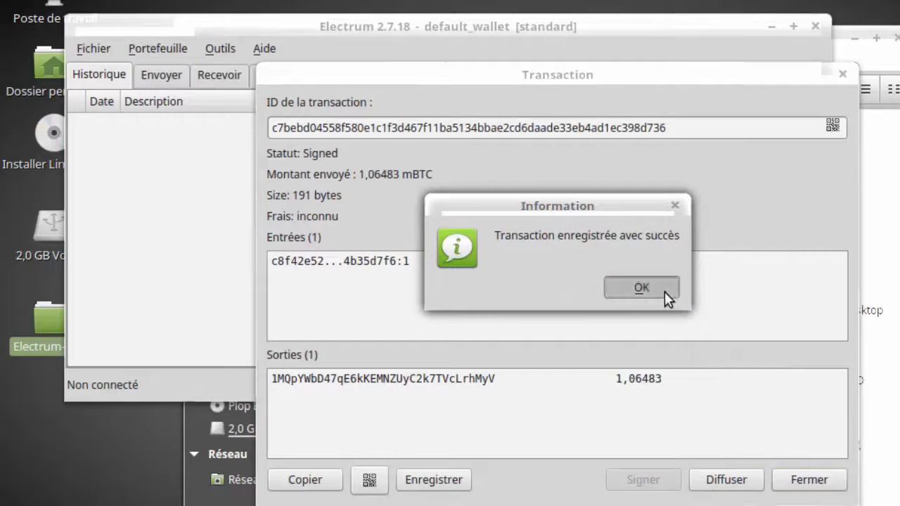
left_click(813, 484)
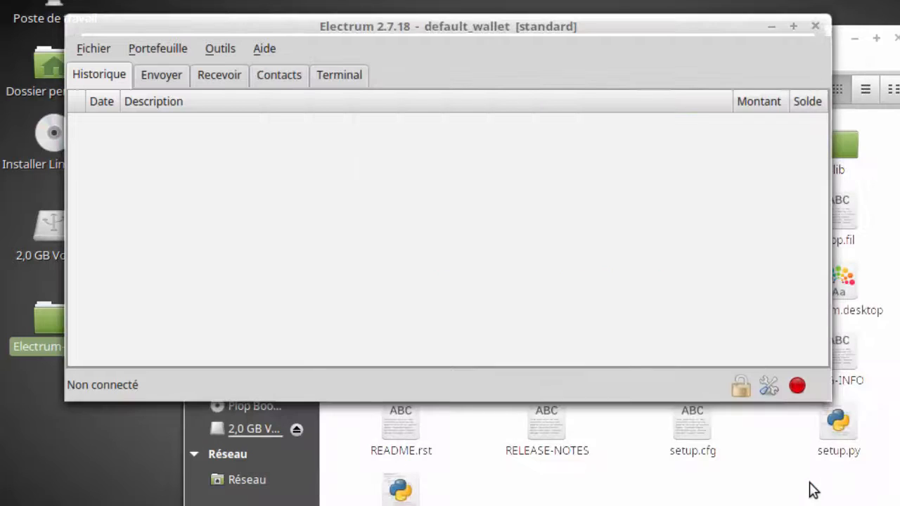
Step: Quit the offline Electrum wallet and close the Electrum-2.7.18, archive manager and B4C4-8921 windows
left_click(815, 26)
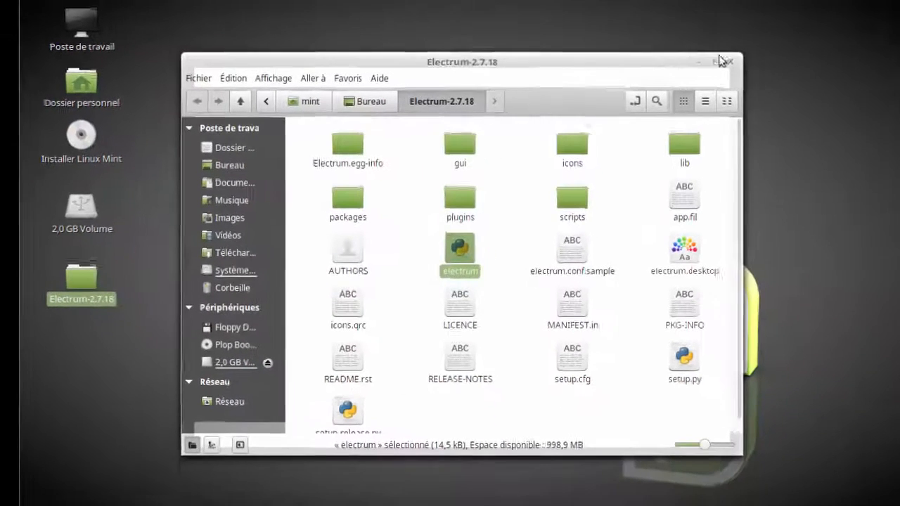
left_click(729, 61)
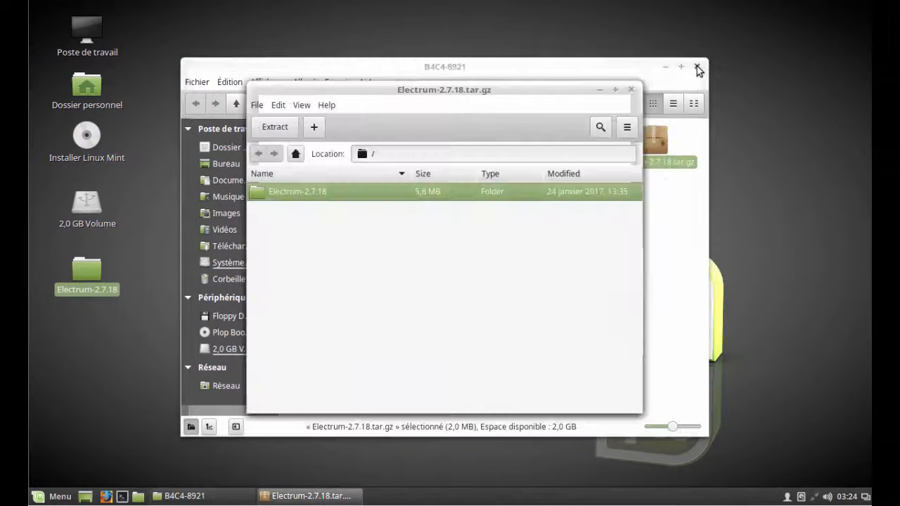
left_click(630, 91)
left_click(697, 67)
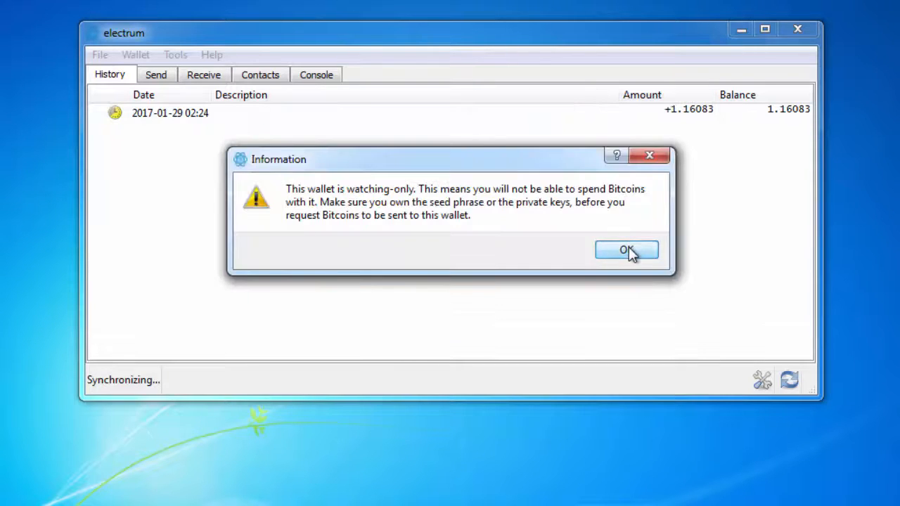
Step: Dismiss the watching-only warning and load signed_c7bebd04.txn into the wallet from file
left_click(627, 250)
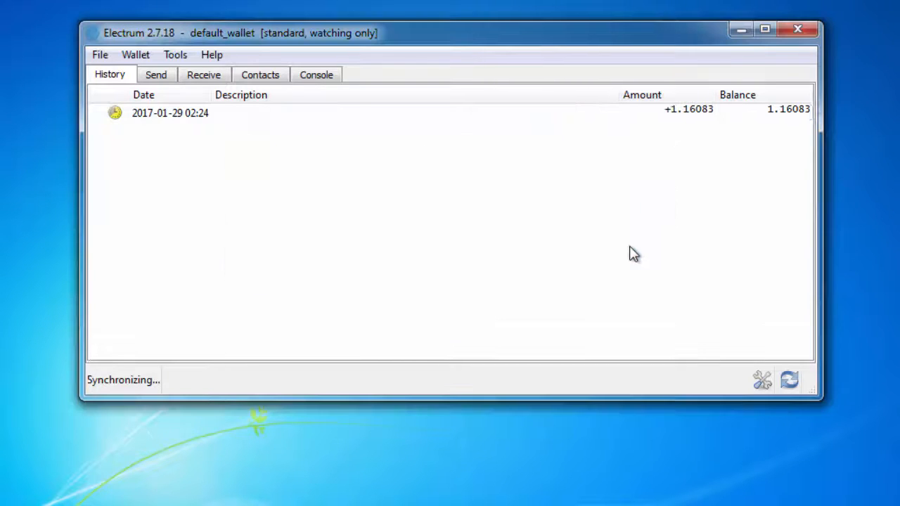
left_click(174, 55)
mouse_move(241, 206)
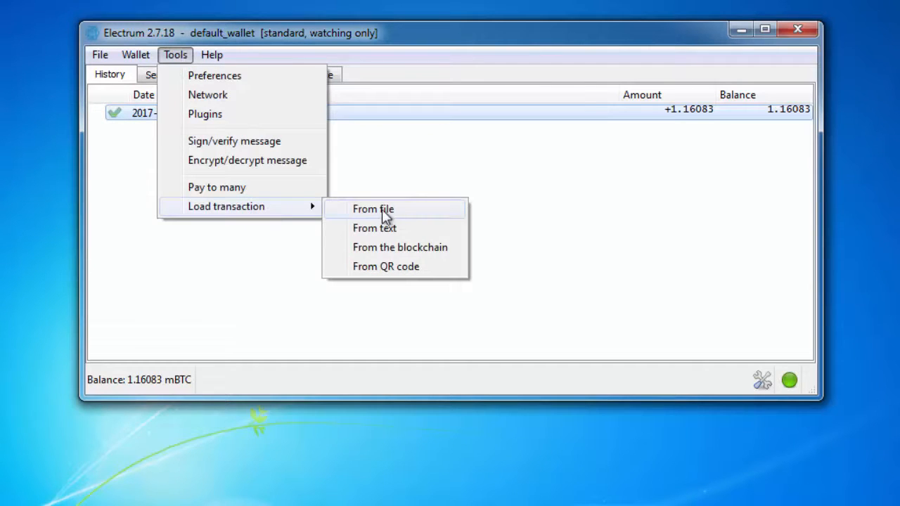
left_click(415, 216)
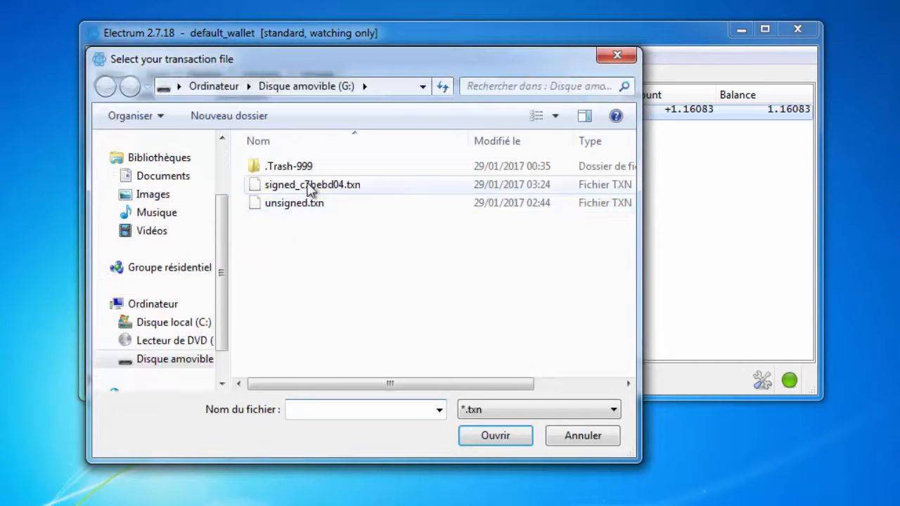
left_click(269, 186)
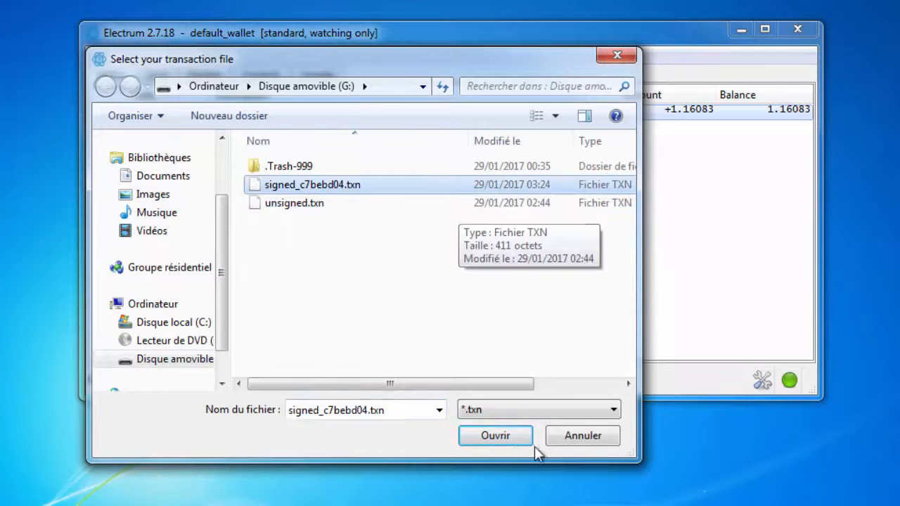
left_click(495, 436)
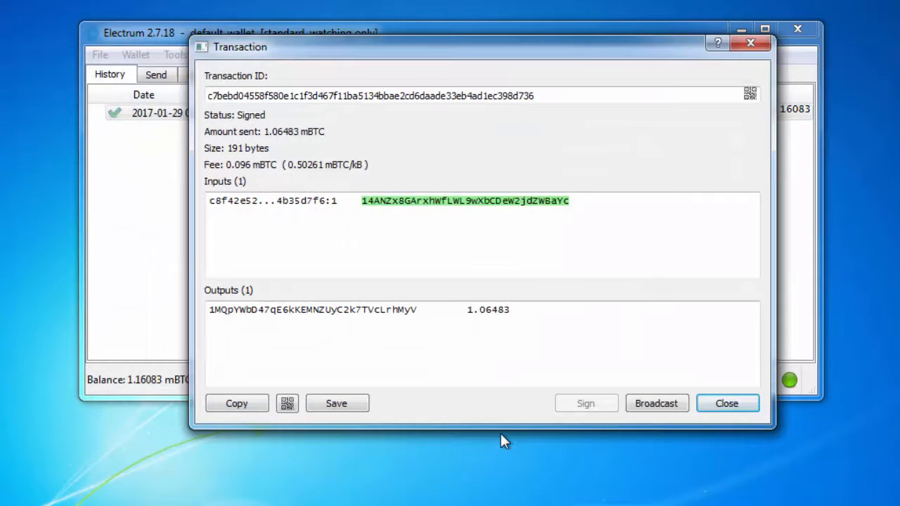
Step: Broadcast the signed transaction to the network and close its details
left_click(658, 403)
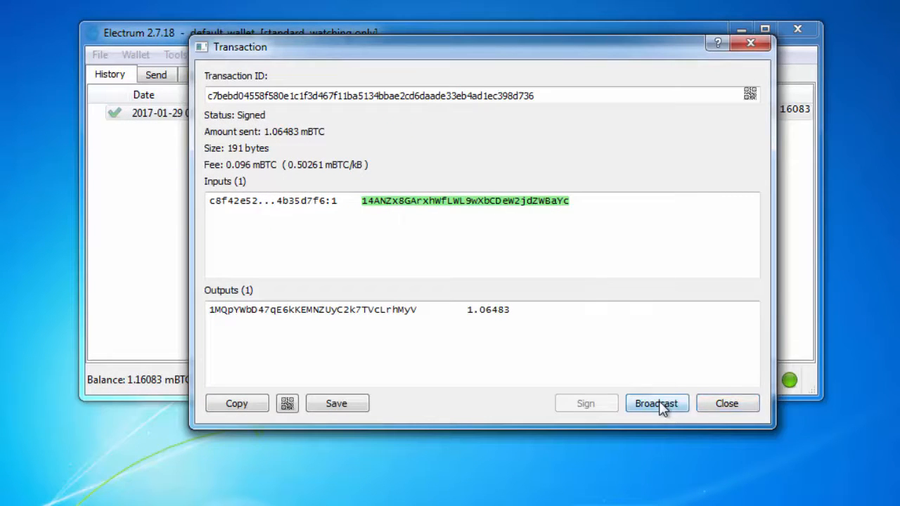
left_click(641, 264)
left_click(731, 406)
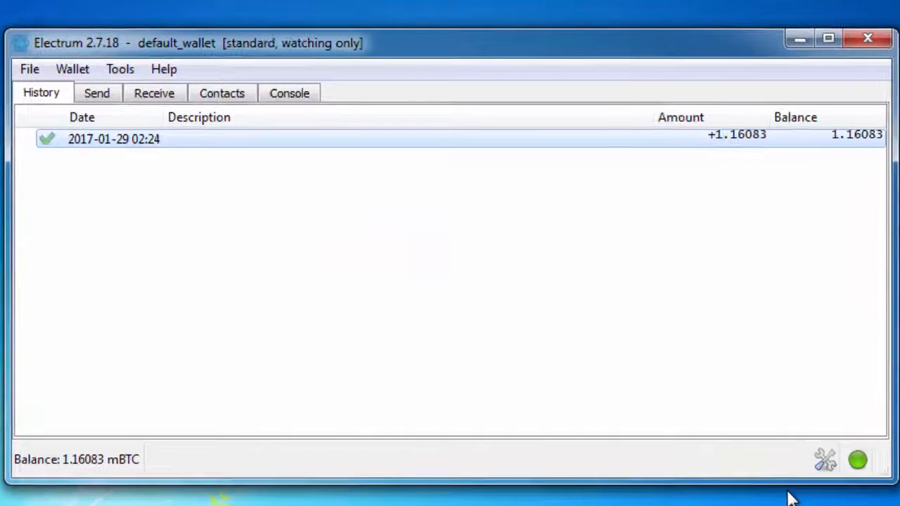